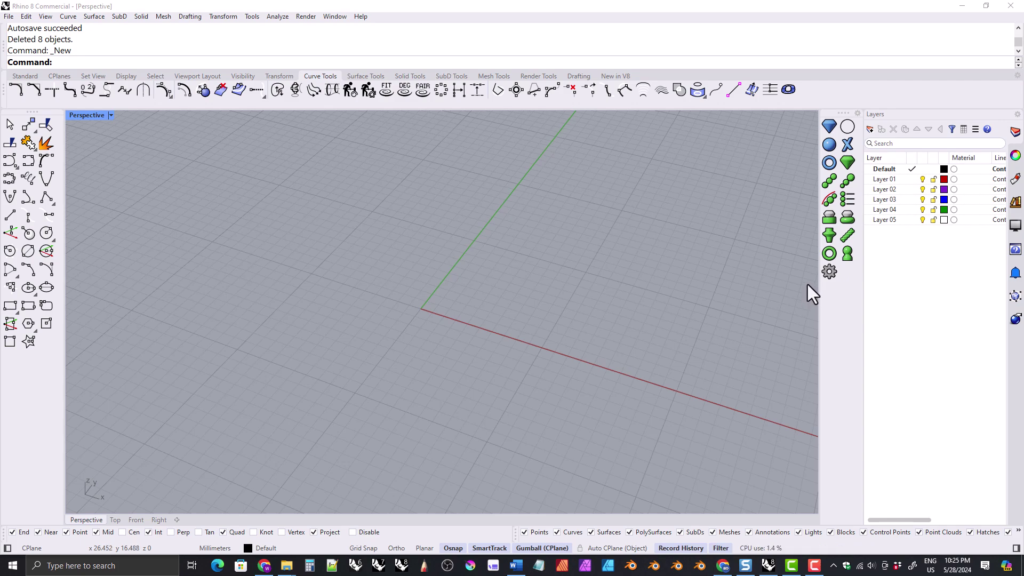
Create a new model from the Small Objects - Millimeters template and maximize the Perspective viewport
click(9, 17)
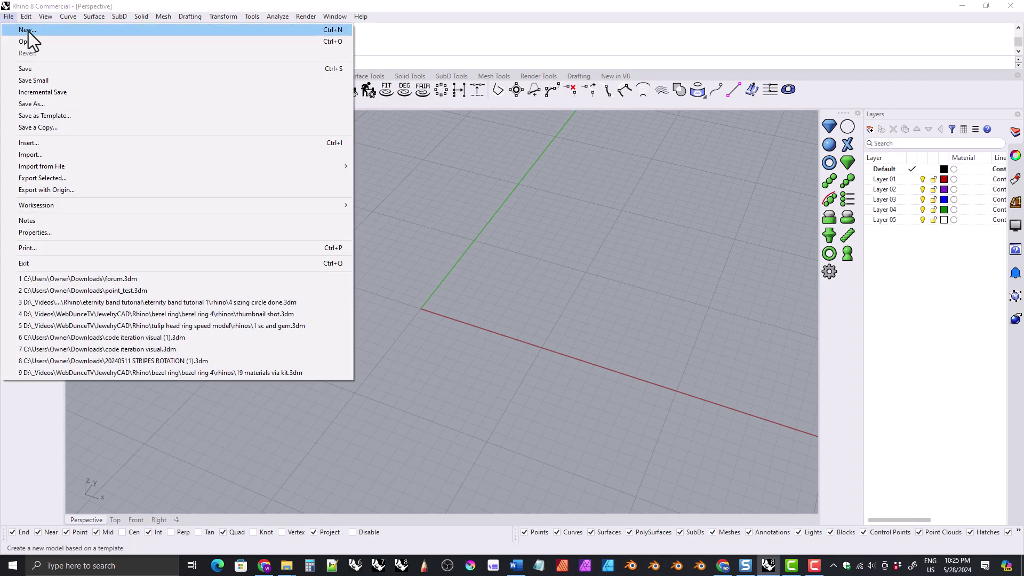
click(32, 32)
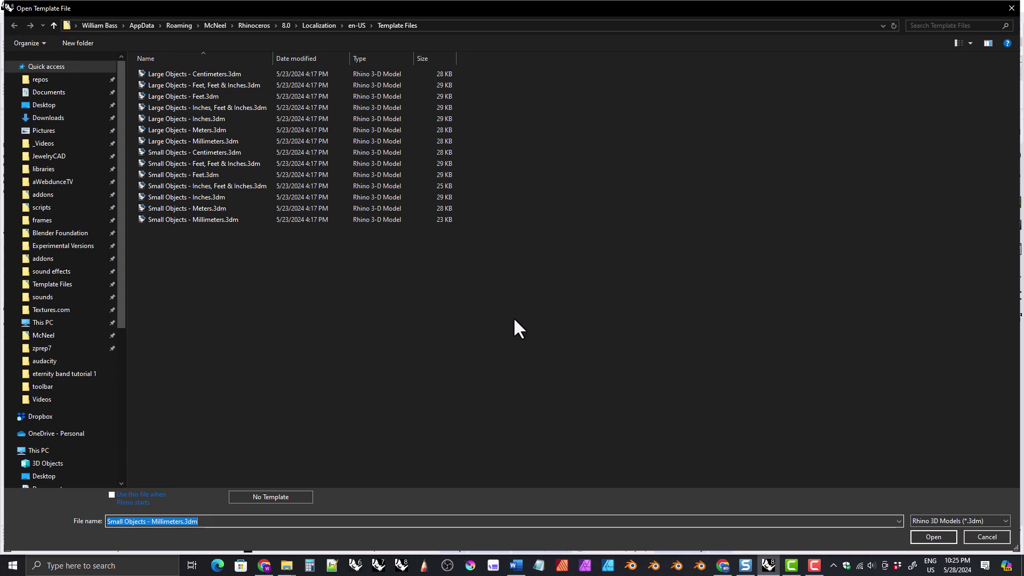
click(177, 221)
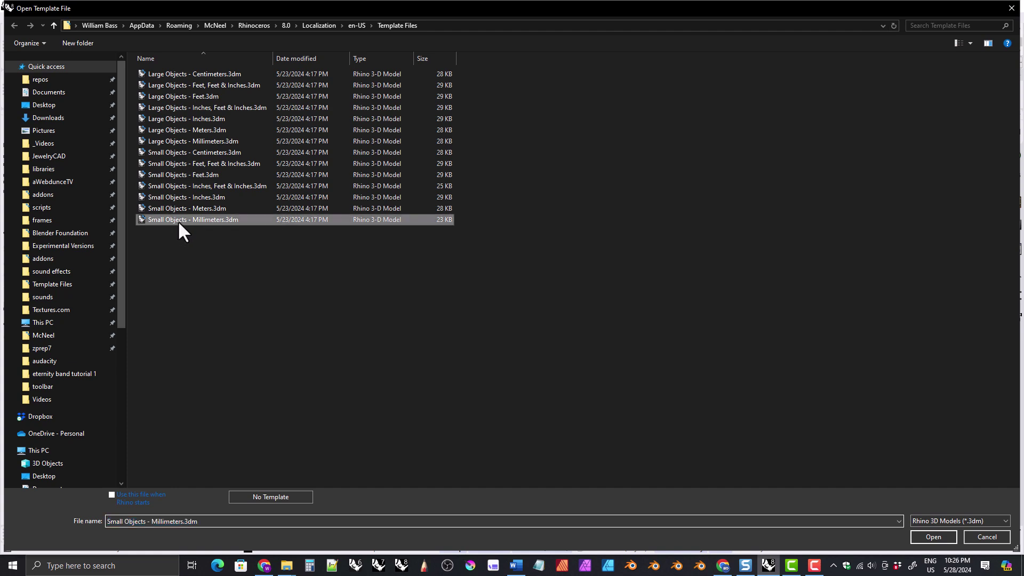
click(930, 540)
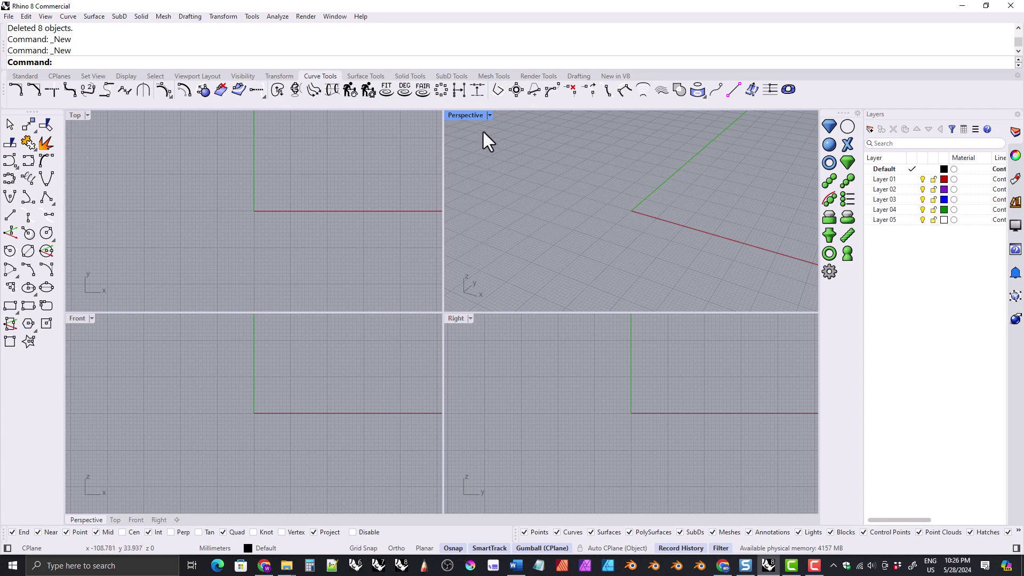
double_click(468, 115)
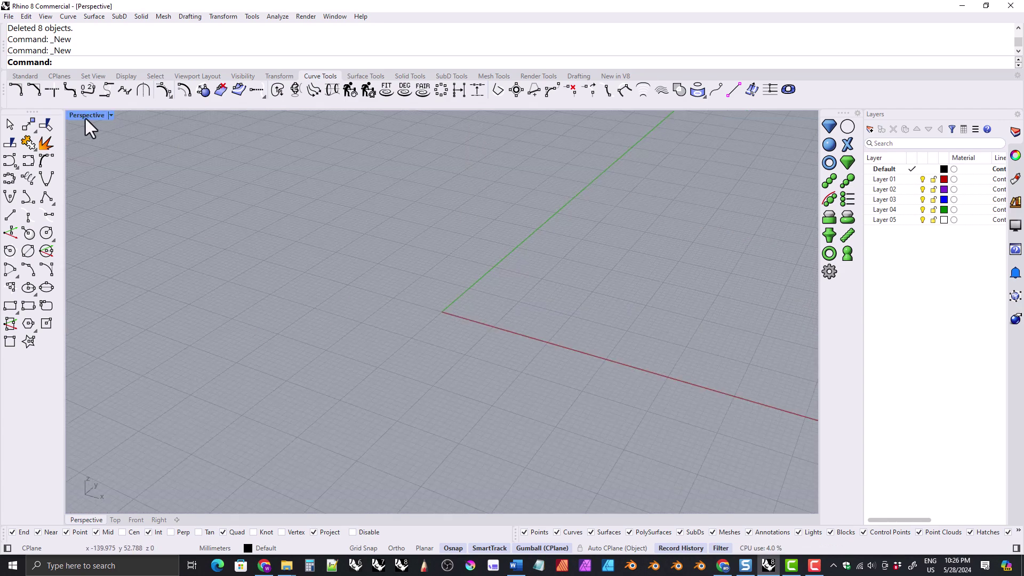
scroll(454, 309, up, 3)
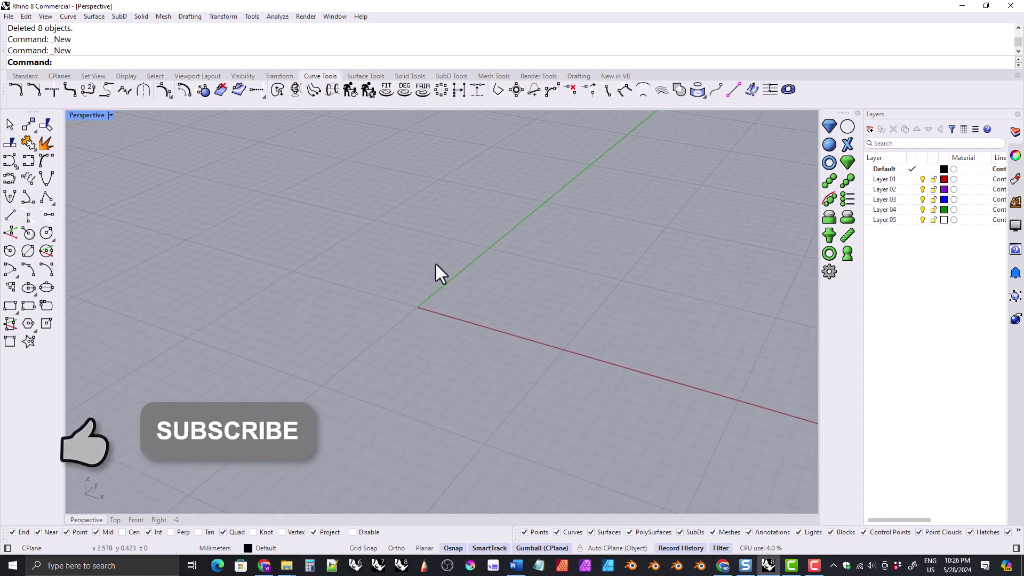
scroll(435, 282, up, 2)
scroll(432, 300, down, 1)
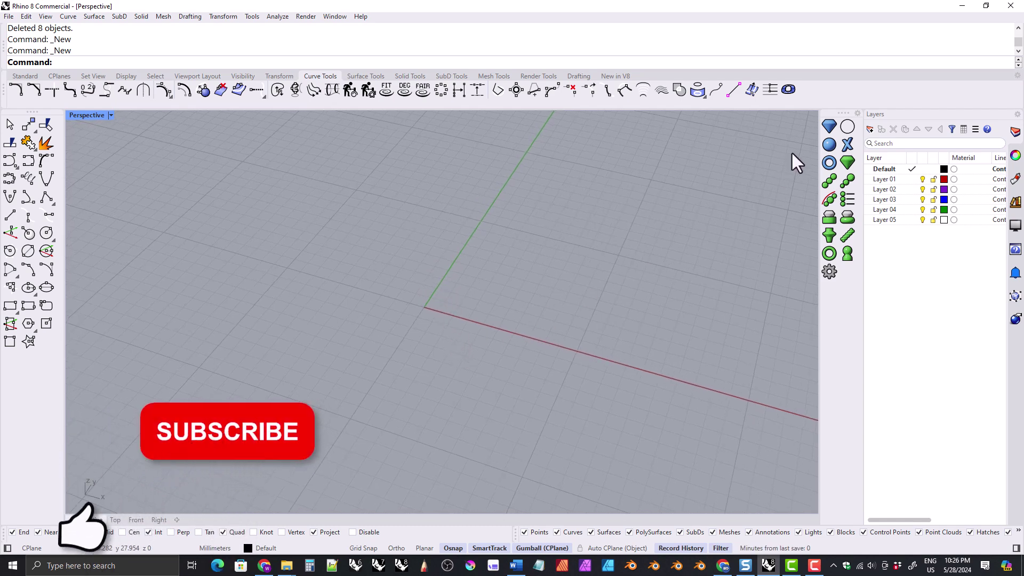
Create a Fancy gem with the Emerald shape and a width of 4 mm, including its cutter and outline
click(830, 127)
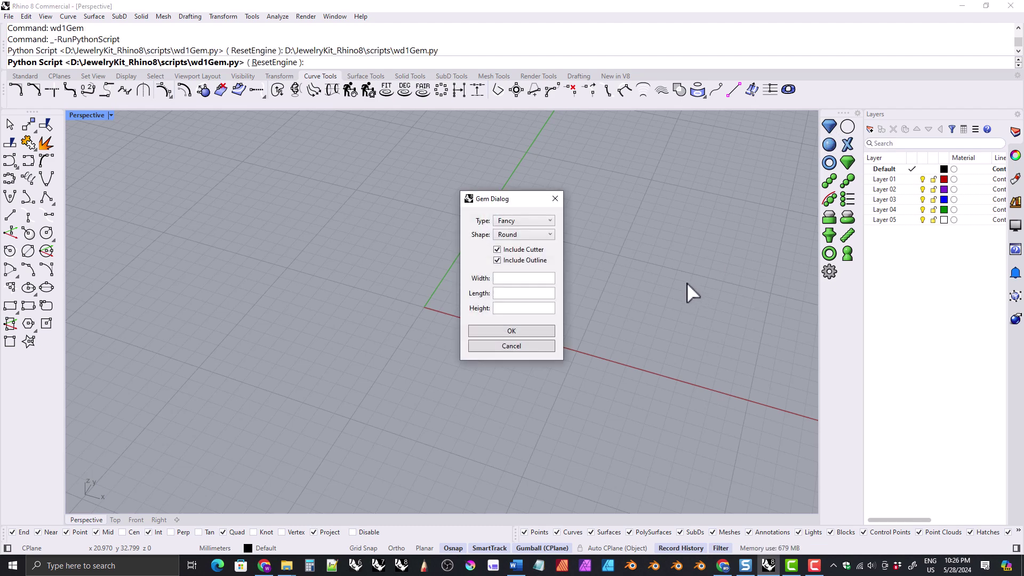
click(517, 236)
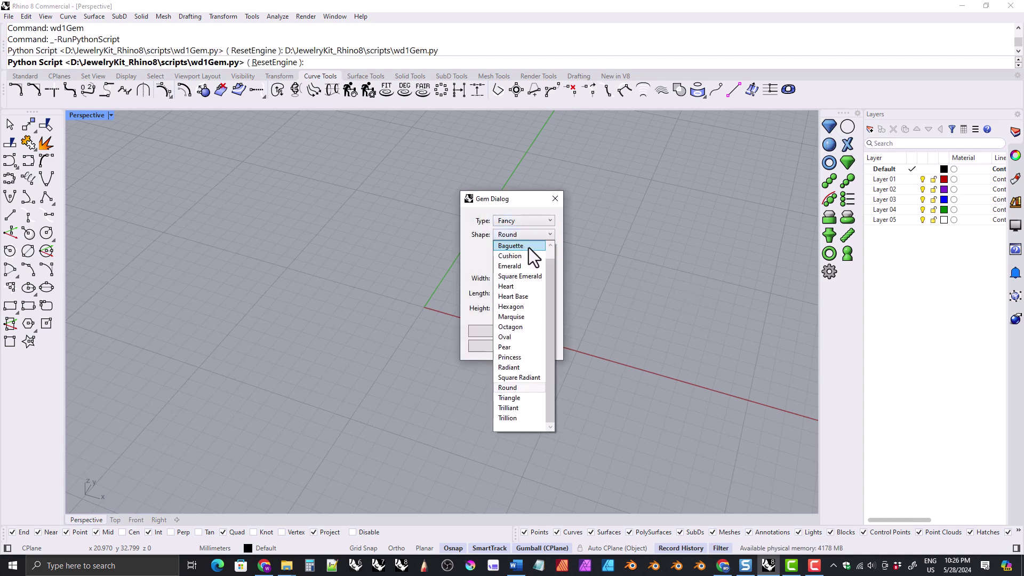
click(516, 275)
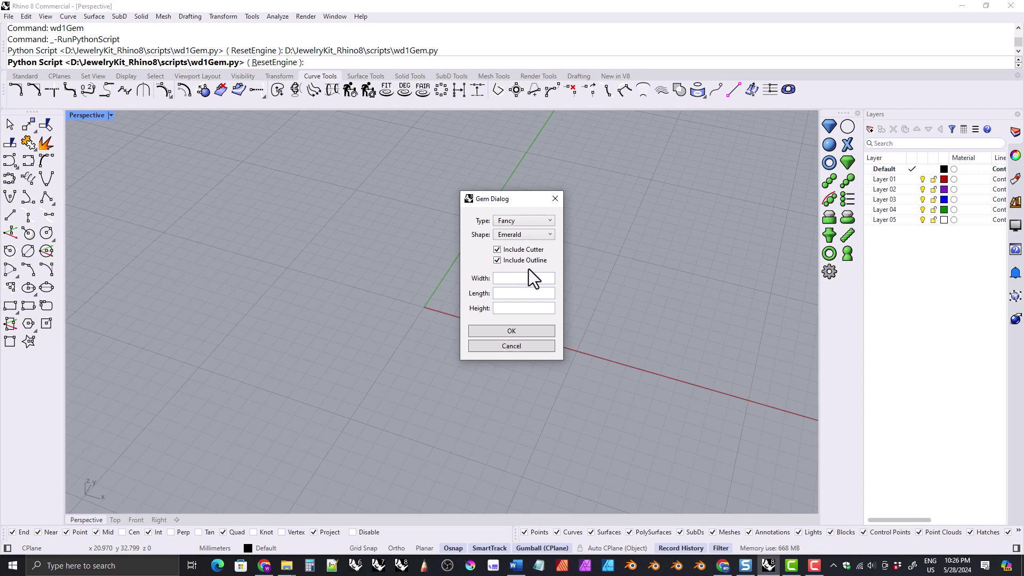
click(498, 279)
text(4)
click(490, 332)
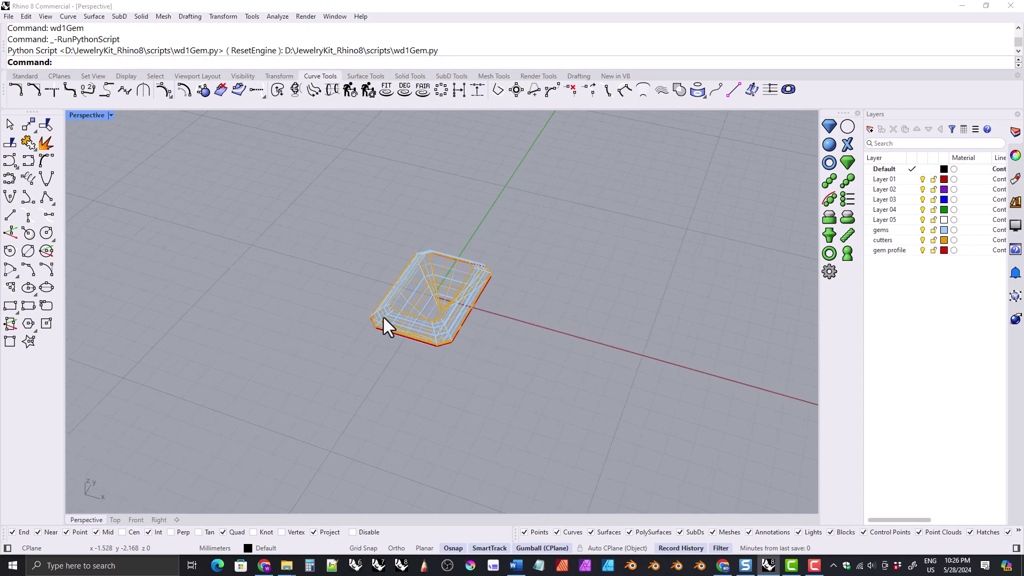
Set the Perspective viewport to Shaded display and inspect the outline curve at the gem's girdle corner
click(110, 116)
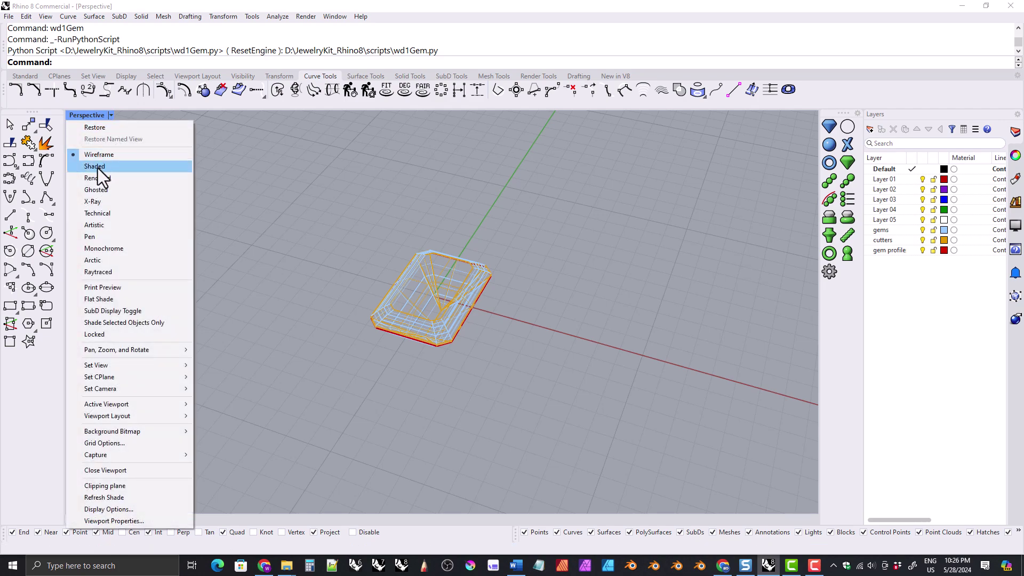
click(98, 167)
scroll(402, 344, up, 5)
mouse_move(418, 338)
right_down()
mouse_move(386, 303)
mouse_move(321, 308)
right_up()
scroll(315, 288, up, 5)
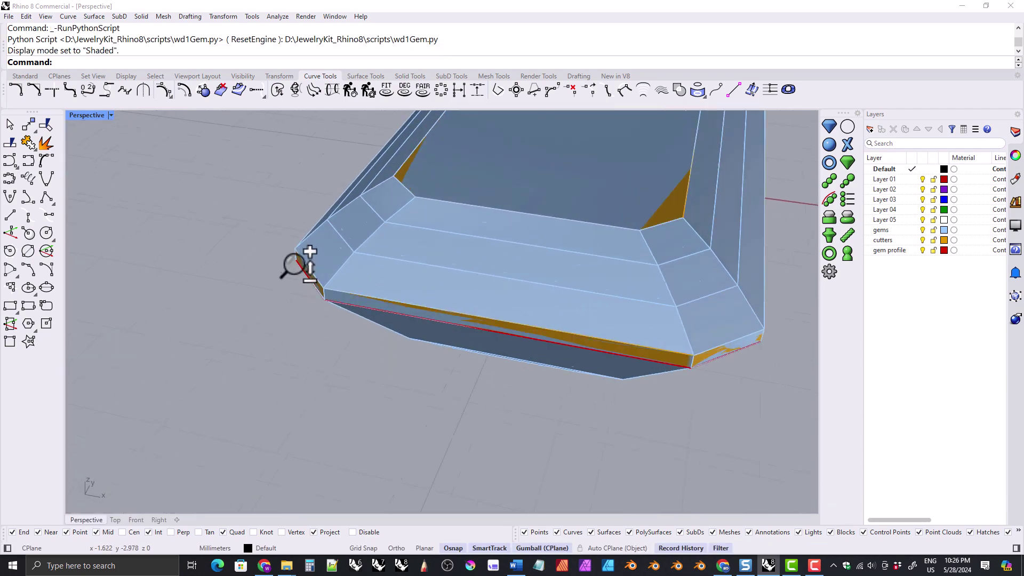
click(320, 294)
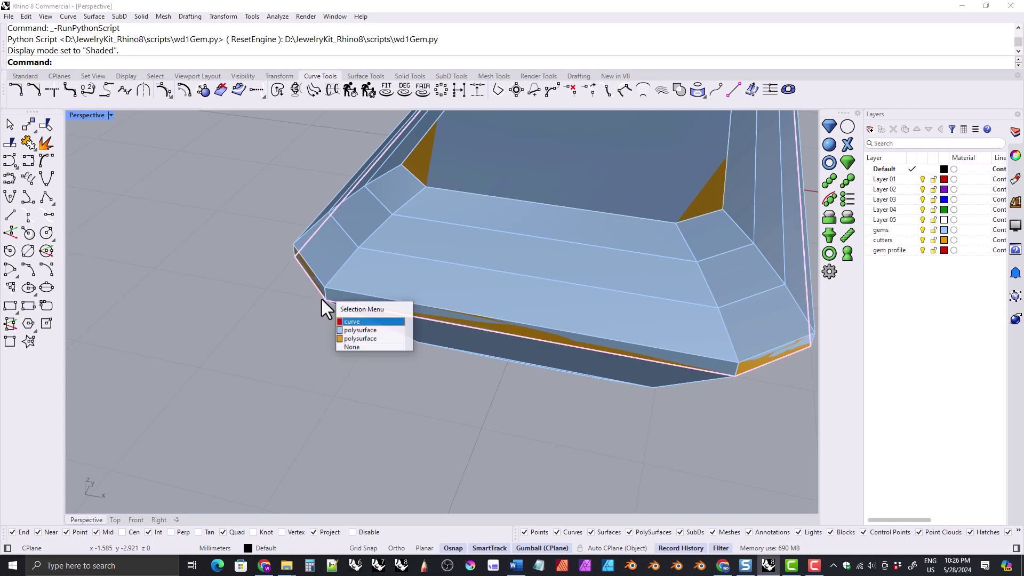
click(266, 328)
scroll(453, 245, down, 5)
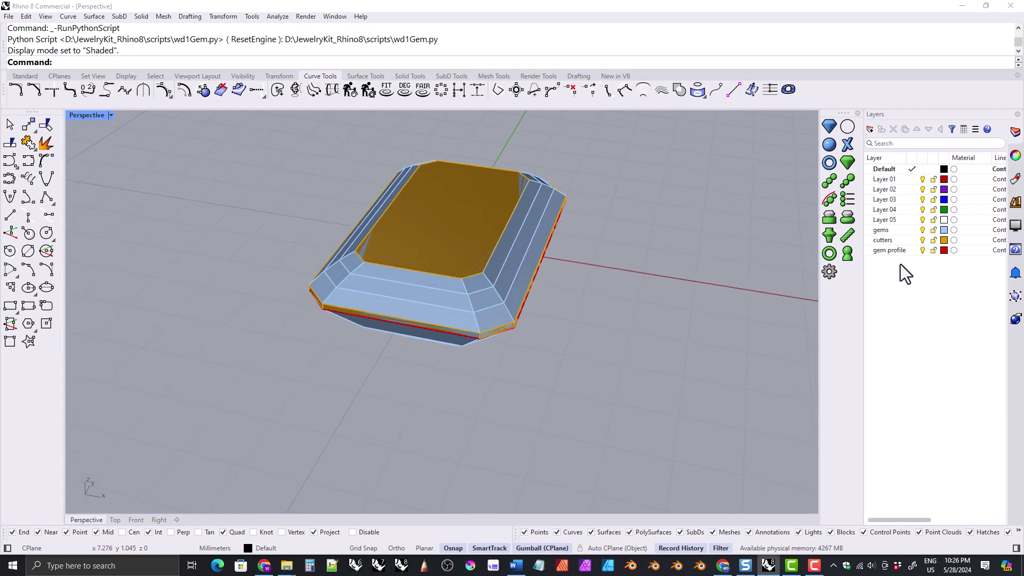
Hide the gems and cutters layers and select the emerald gem's outline curve
click(920, 231)
click(921, 240)
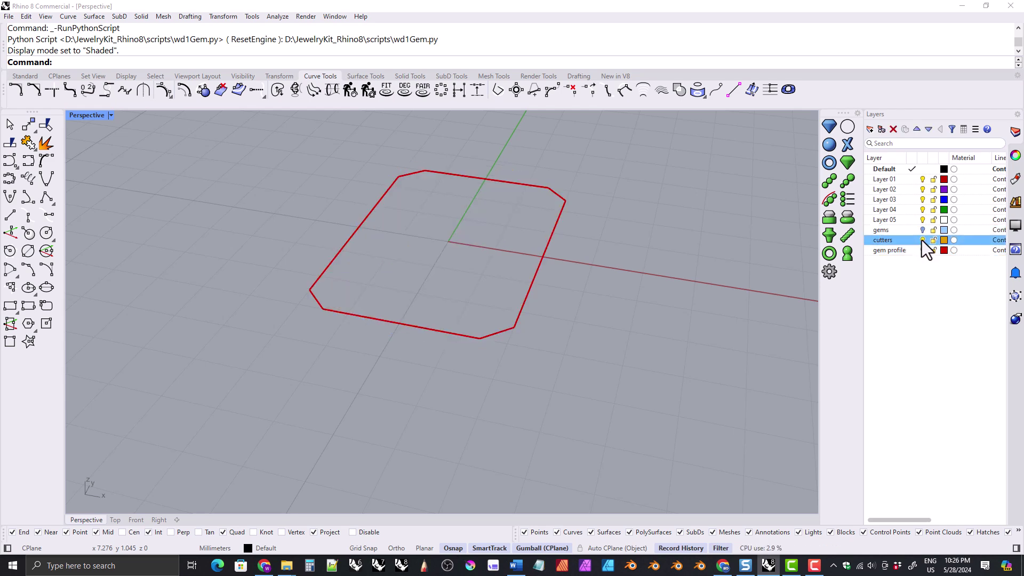
click(332, 311)
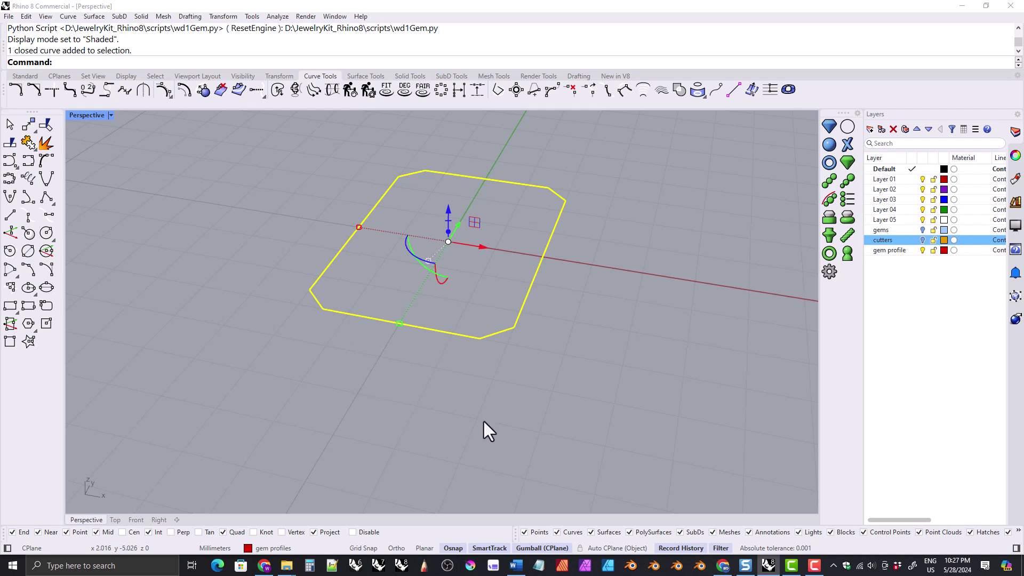
Show the gems and cutters layers again and switch to the Top view of the gem
click(923, 232)
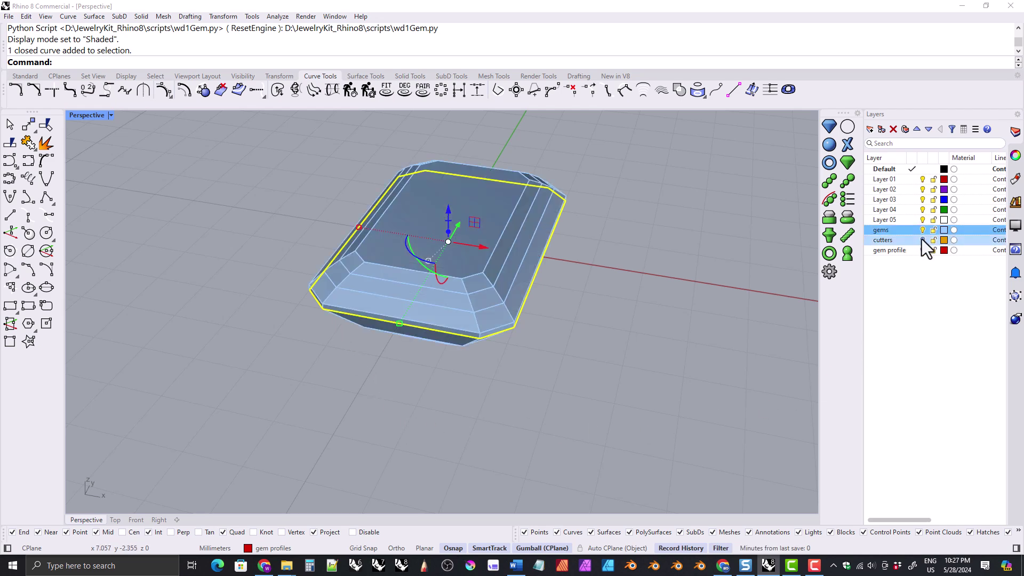
click(922, 240)
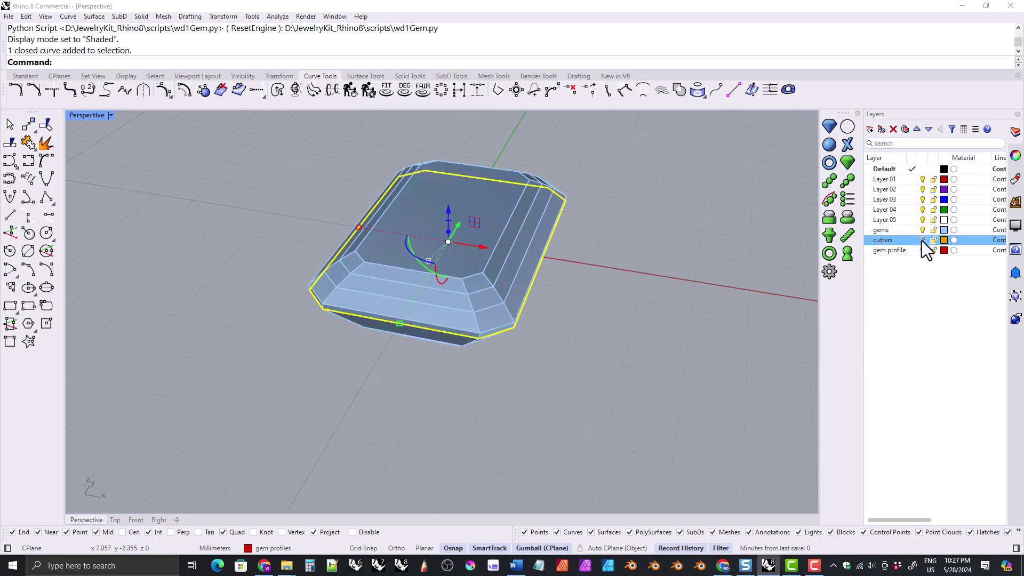
click(115, 520)
scroll(457, 302, up, 10)
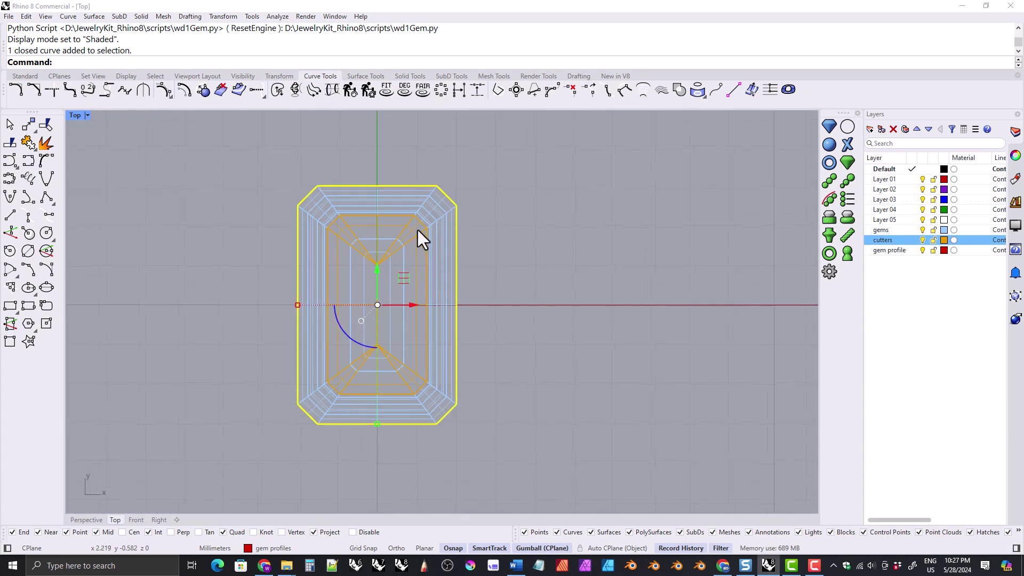
right_drag(368, 305, 438, 308)
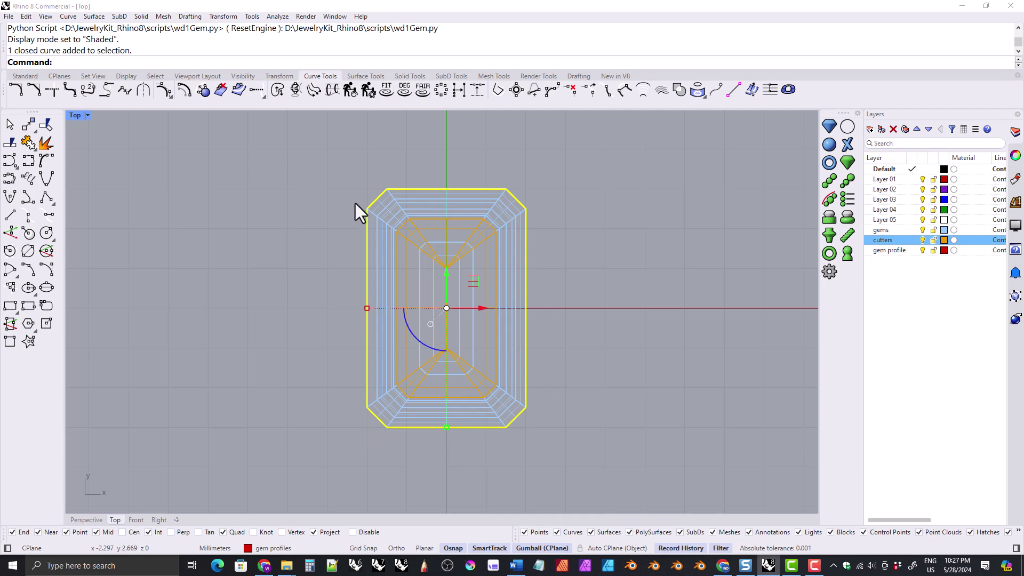
scroll(356, 204, up, 4)
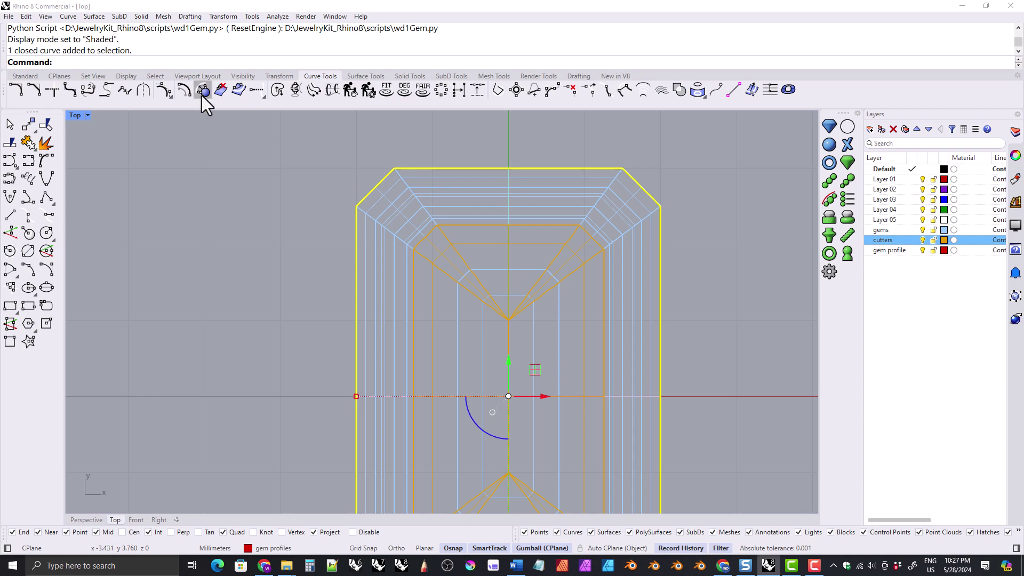
Try offsetting the gem outline 0.1 mm outward with sharp corners, and delete the offset curve
click(185, 91)
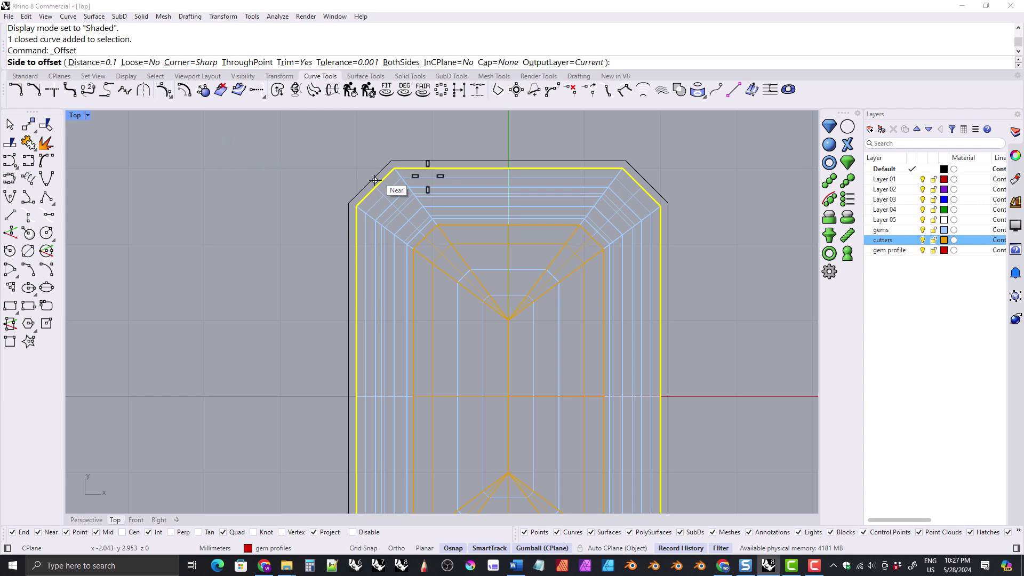
click(417, 167)
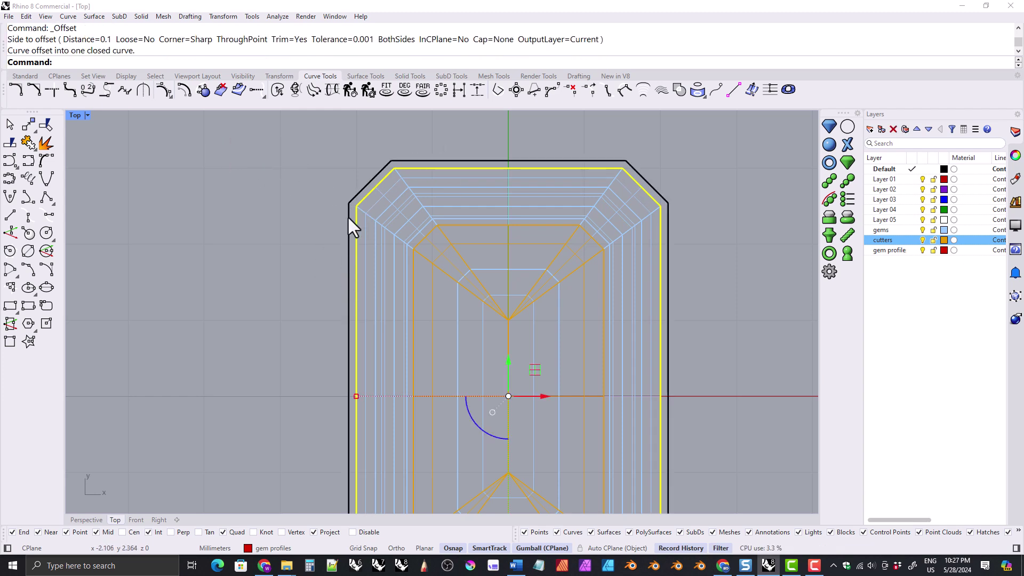
click(349, 217)
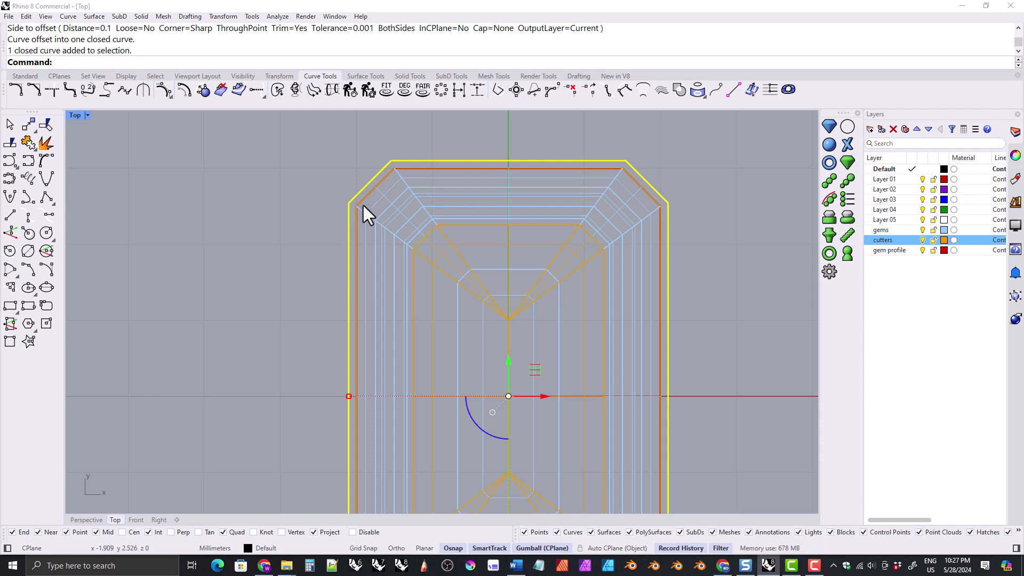
key(Delete)
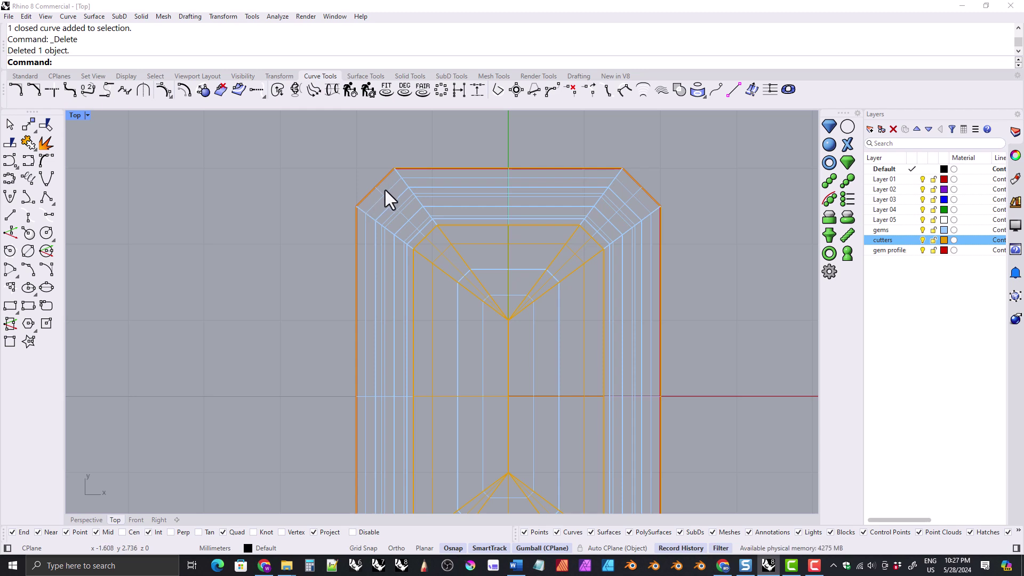
Reselect the gem outline, try offsetting it 0.1 mm inward with sharp corners, and delete the offset curve
click(373, 193)
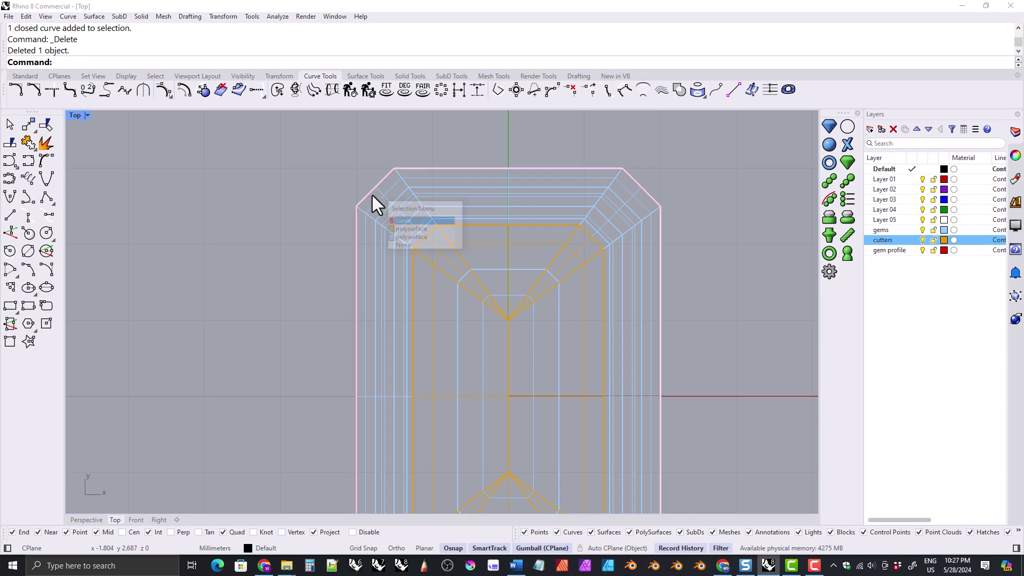
click(393, 226)
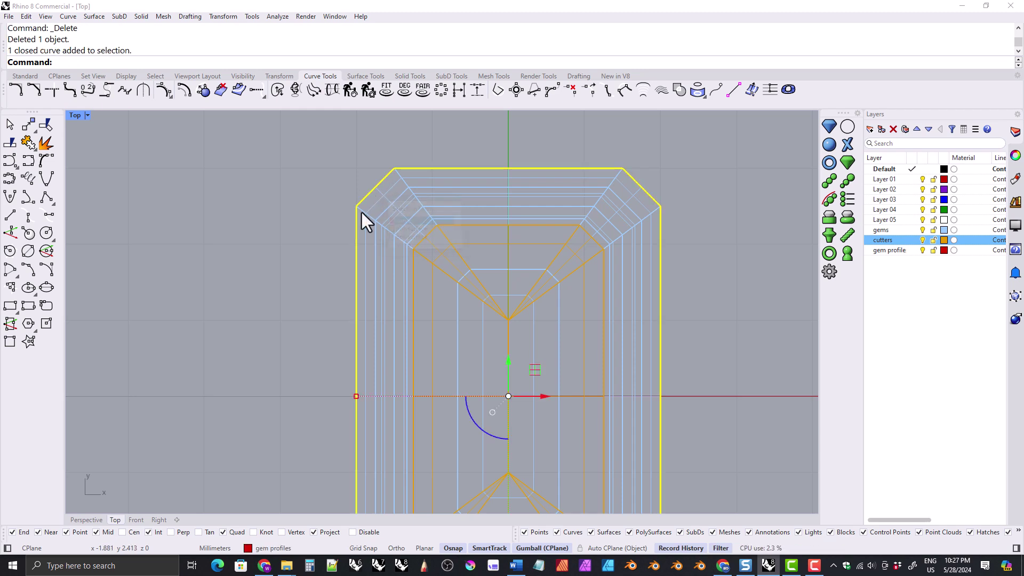
click(185, 92)
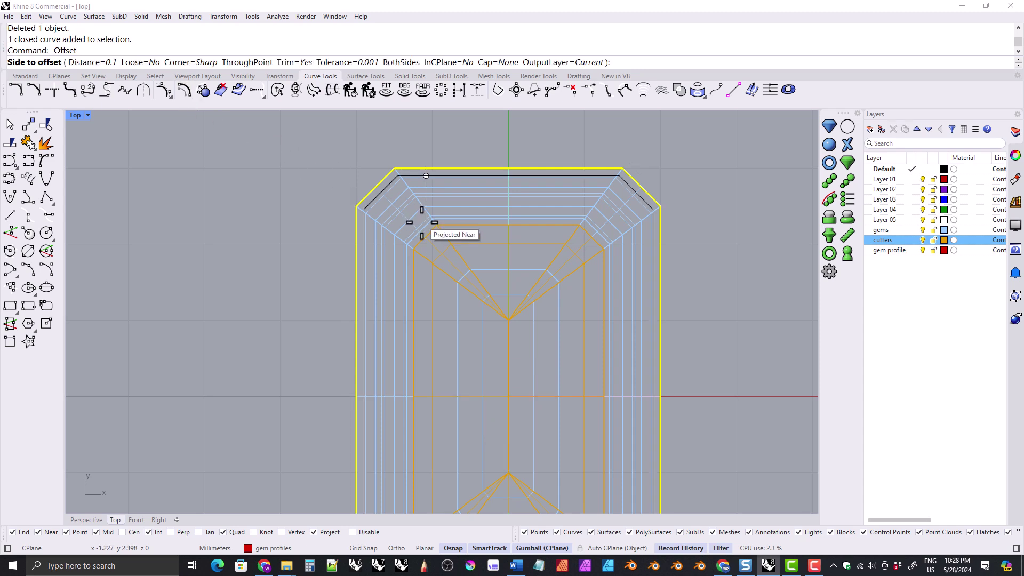
click(380, 192)
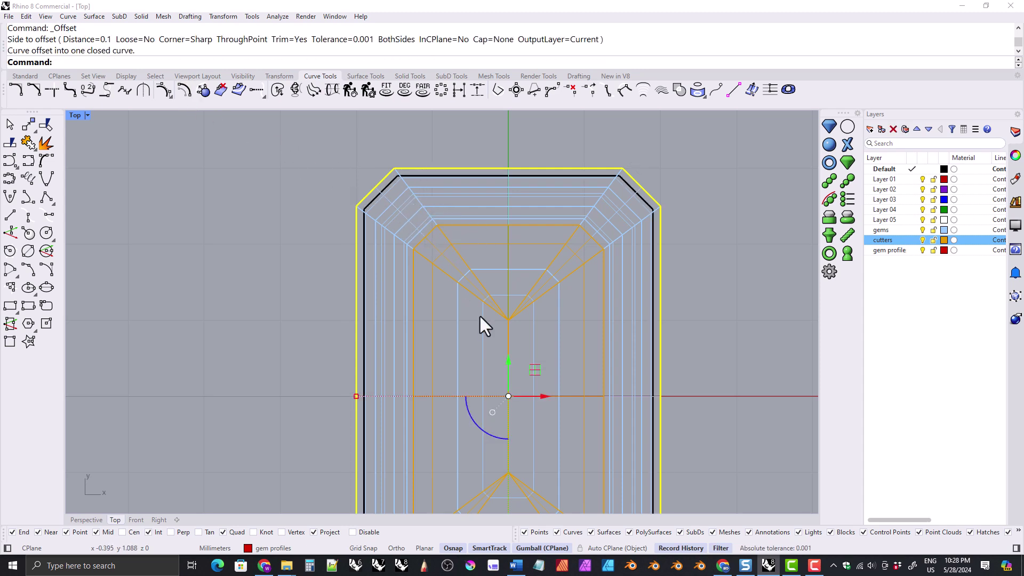
click(386, 187)
key(Delete)
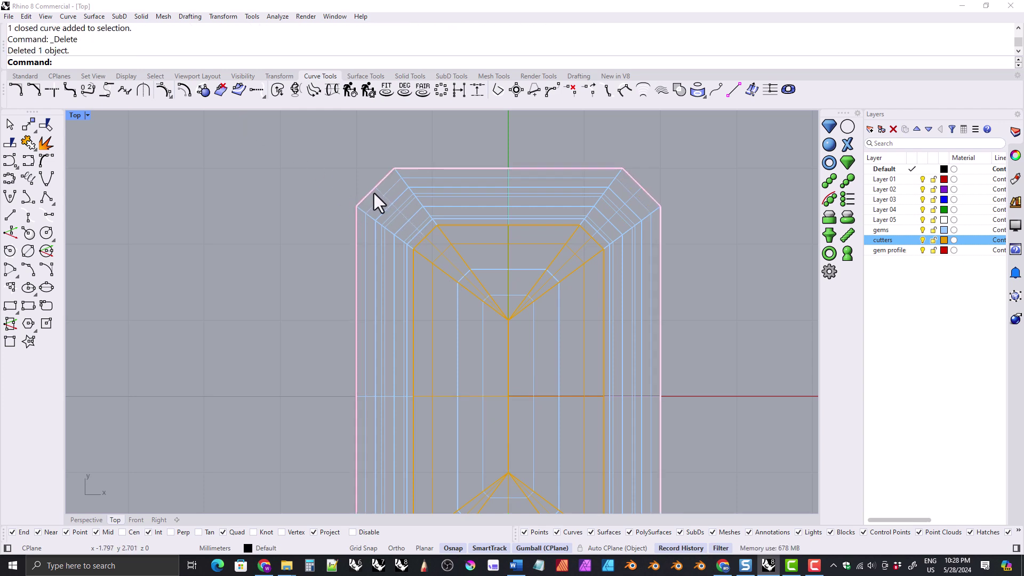
Reselect the gem's outline curve and offset it 0.1 mm outward with sharp corners
click(373, 193)
click(394, 219)
click(186, 94)
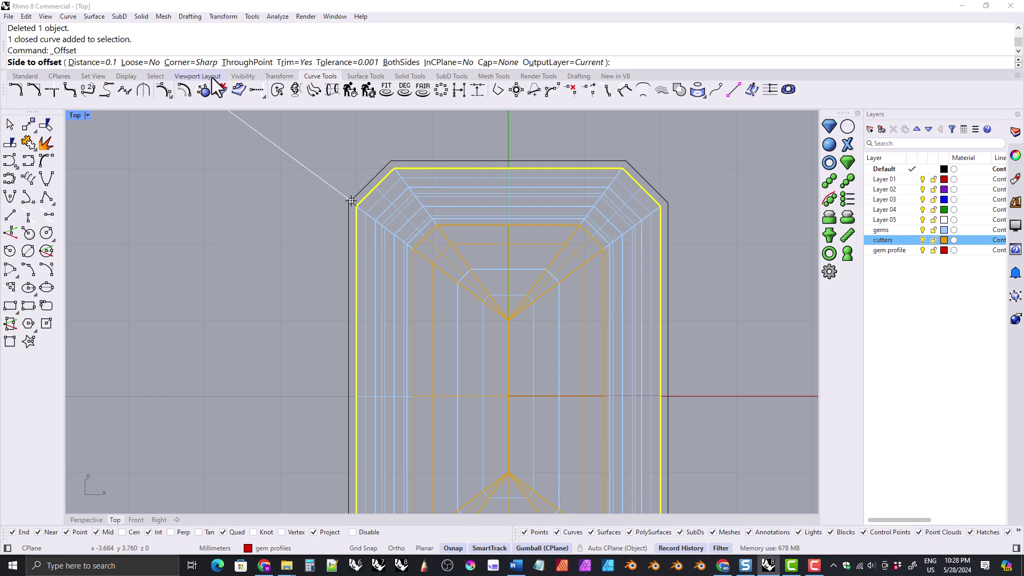
click(93, 62)
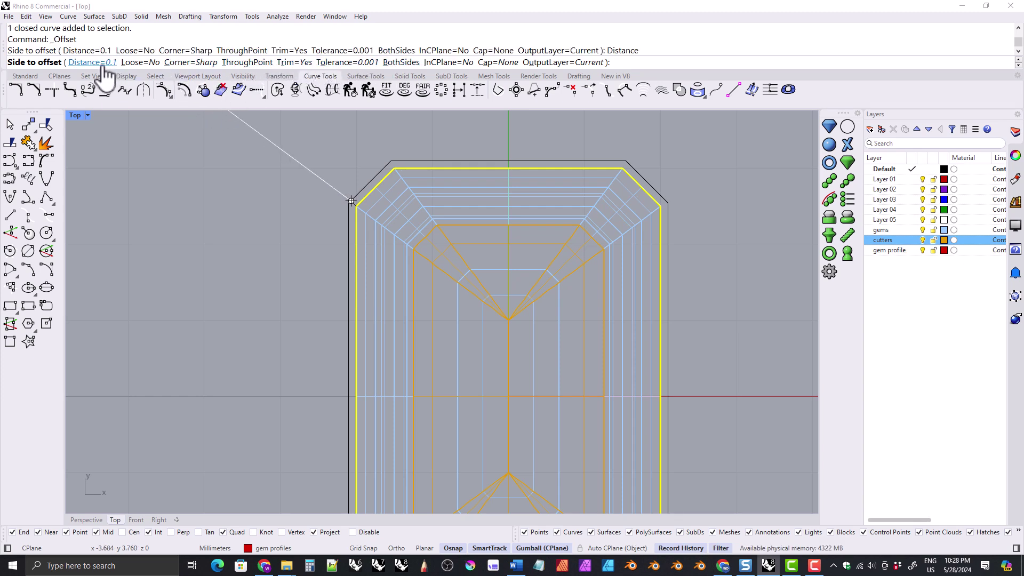
text(0.1)
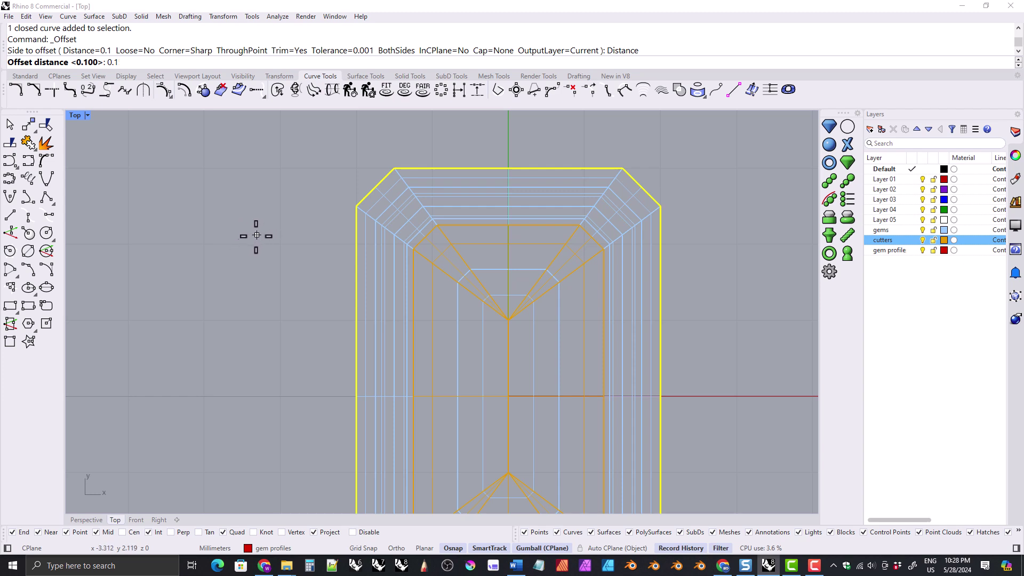
key(Return)
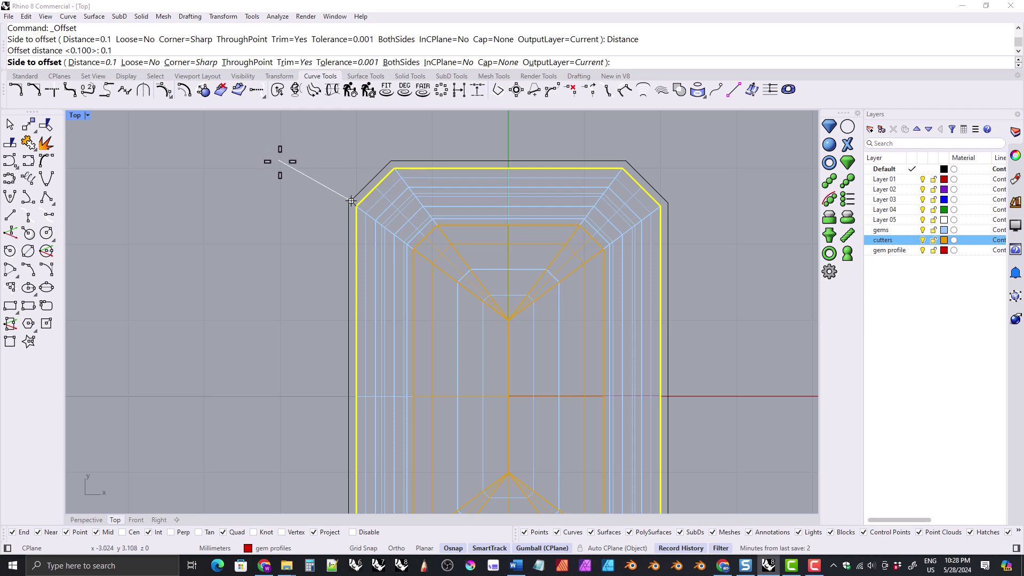
click(214, 154)
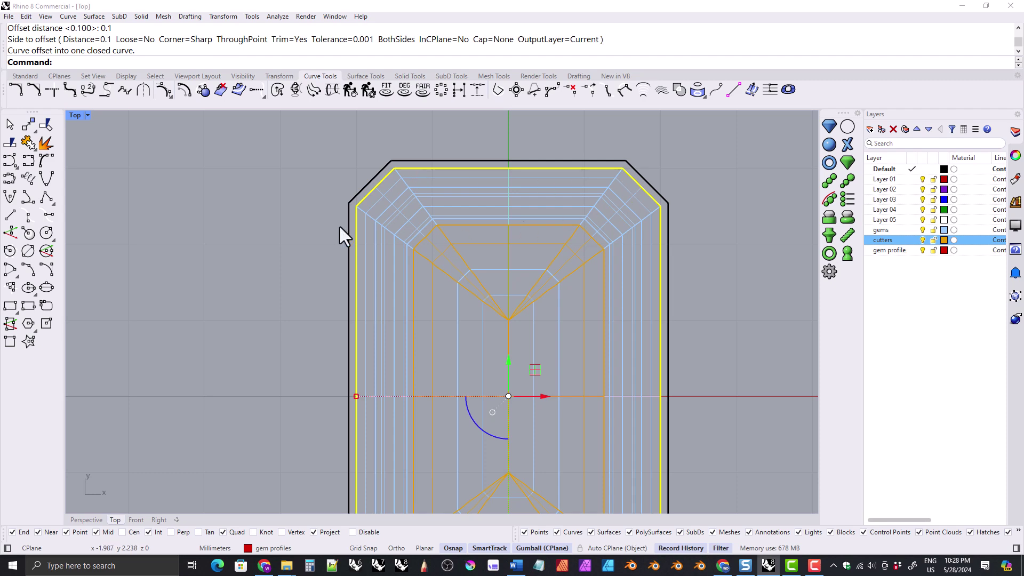
Select the outer offset curve and move it down in the Front view to just below the gem's girdle
scroll(320, 190, down, 3)
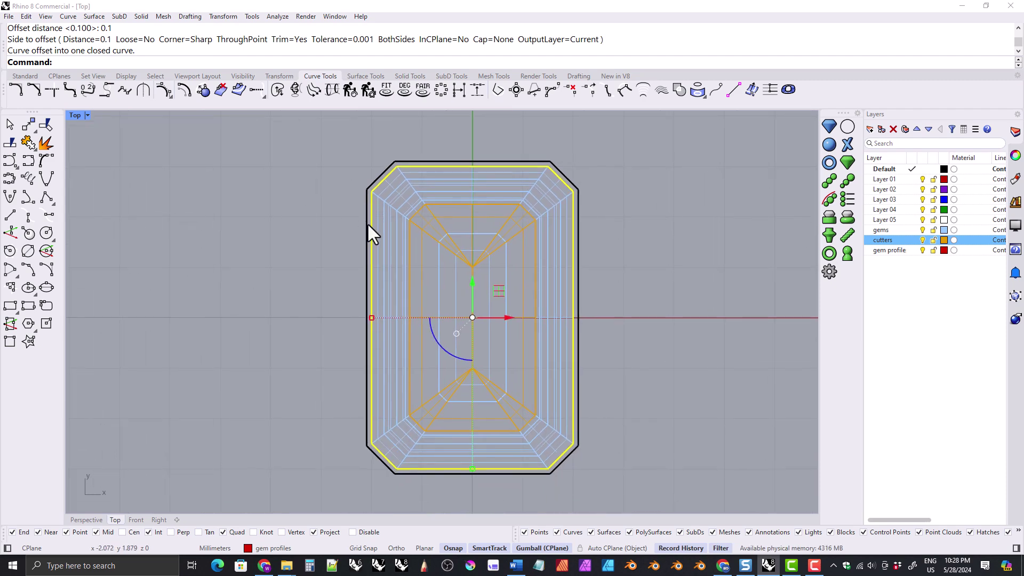
click(366, 219)
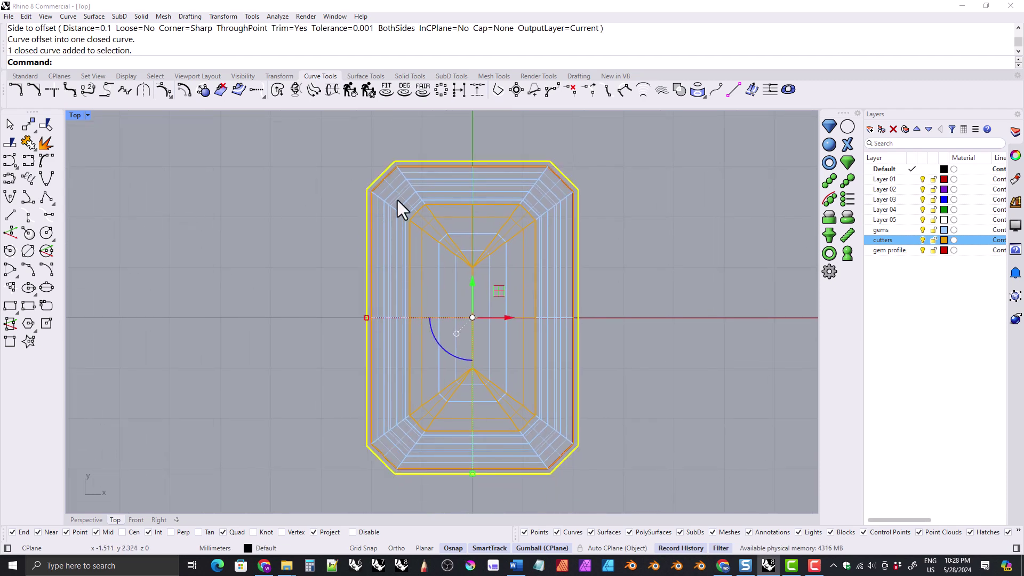
click(133, 521)
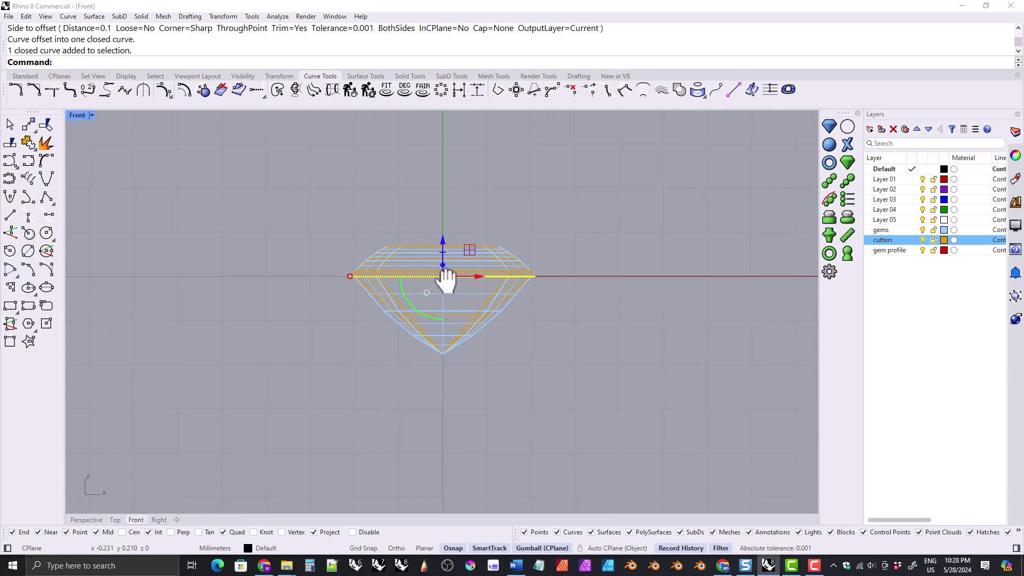
scroll(442, 270, up, 3)
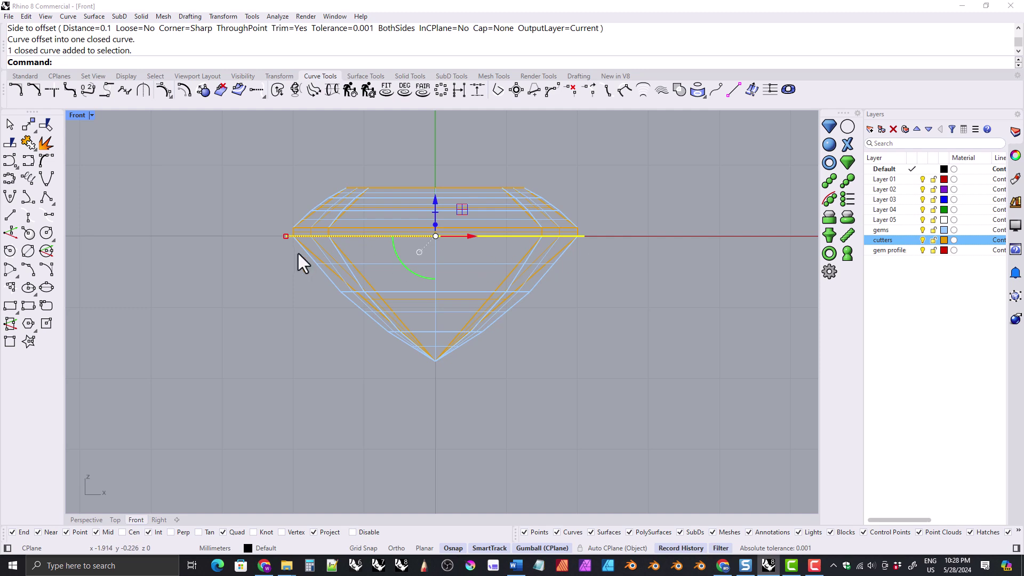
drag(434, 198, 436, 217)
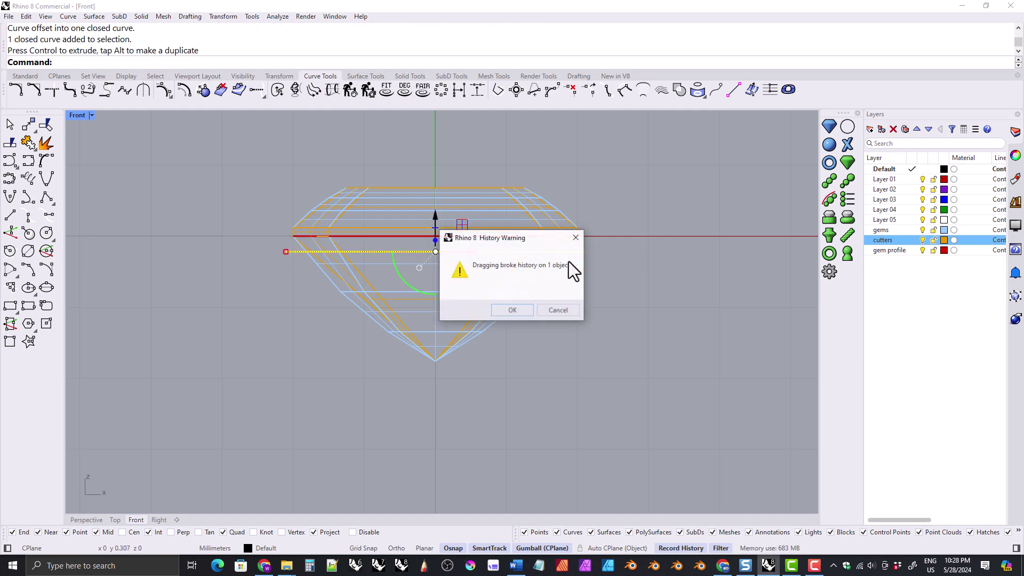
click(511, 310)
scroll(408, 237, up, 3)
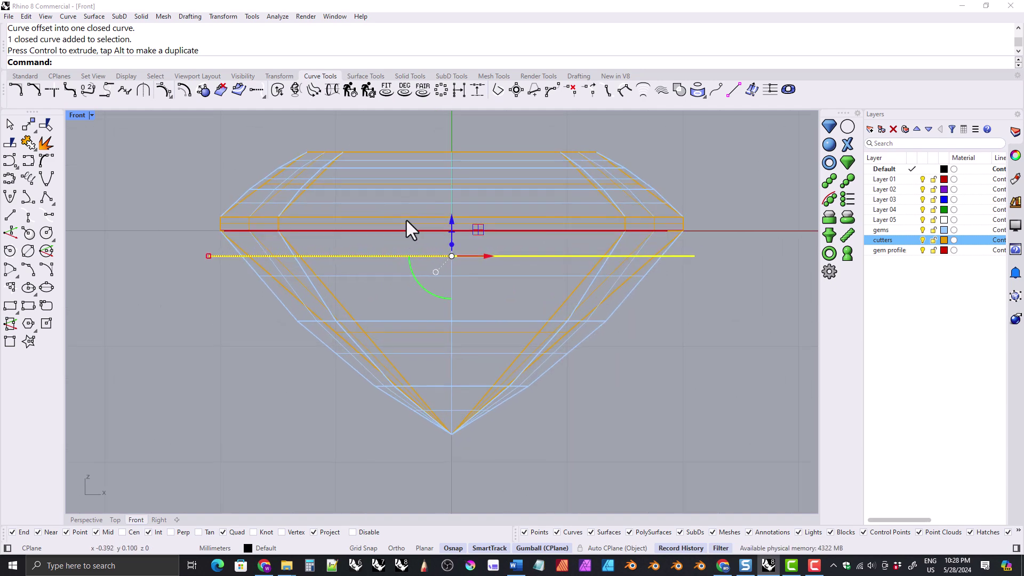
mouse_move(449, 221)
mouse_down()
mouse_move(449, 195)
mouse_move(450, 215)
mouse_up()
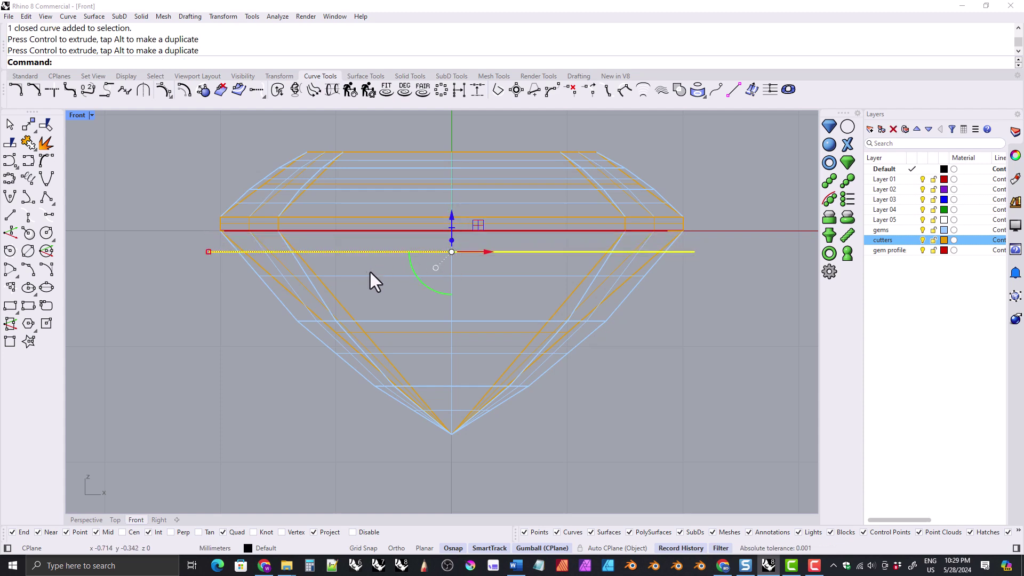
Try extruding the lowered offset curve 5 mm downward as a one-sided solid, and undo the extrusion
scroll(370, 272, down, 5)
right_drag(373, 249, 382, 251)
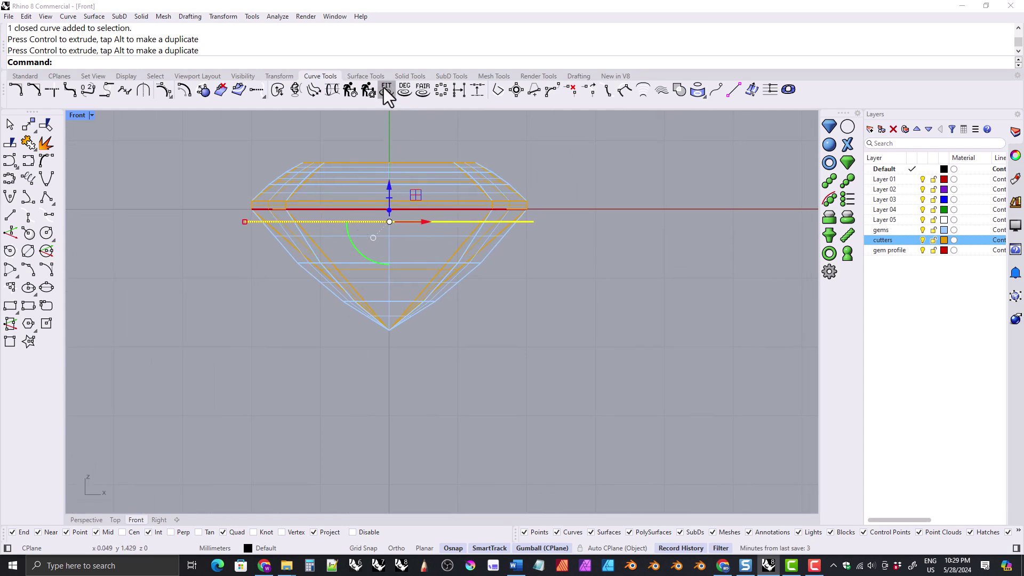
click(412, 77)
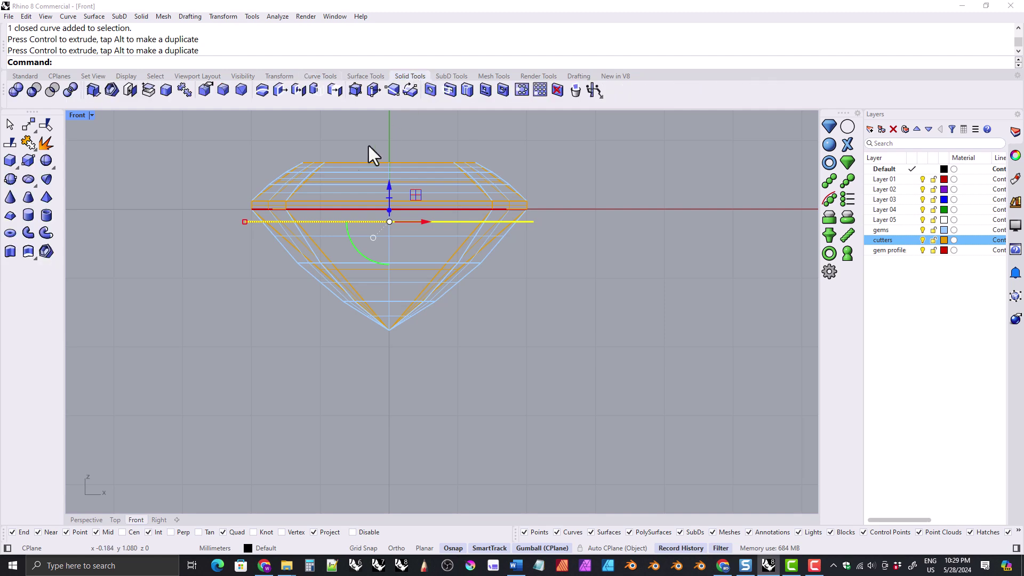
click(11, 252)
right_drag(218, 274, 309, 286)
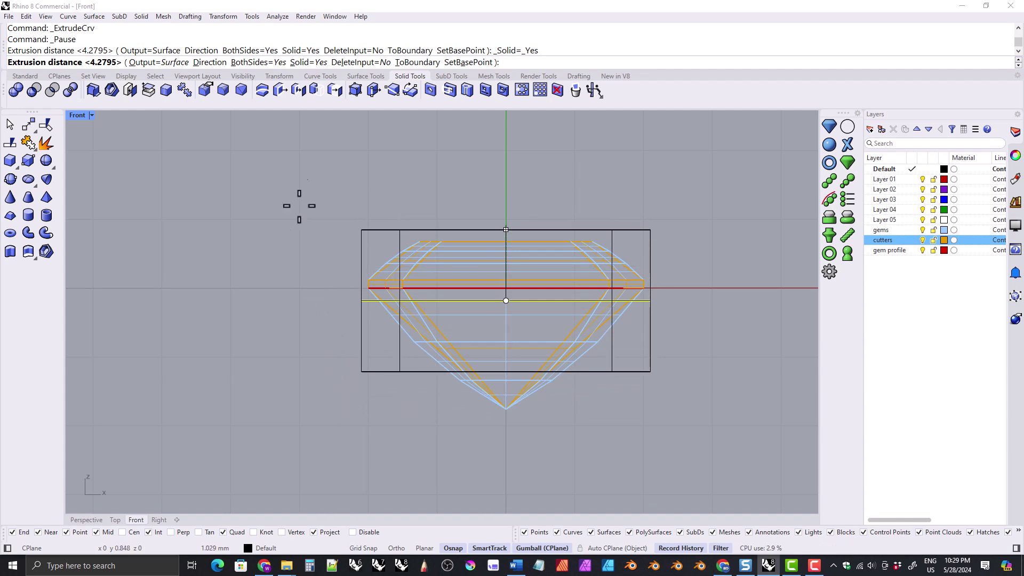
click(259, 62)
mouse_move(321, 377)
right_down()
mouse_move(338, 389)
mouse_move(327, 377)
right_up()
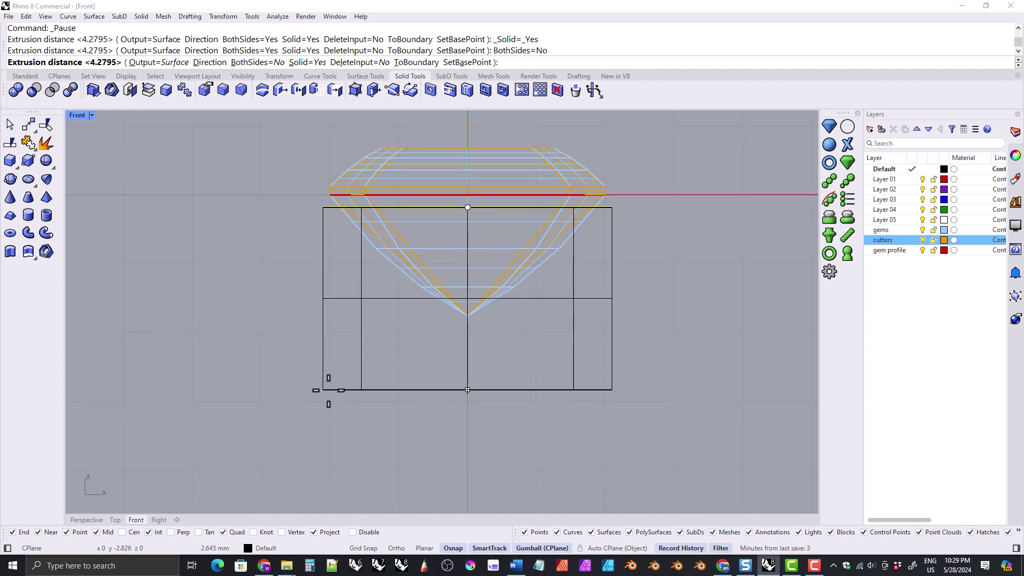
text(5)
key(Return)
scroll(334, 296, down, 2)
scroll(333, 296, down, 1)
right_drag(333, 296, 389, 320)
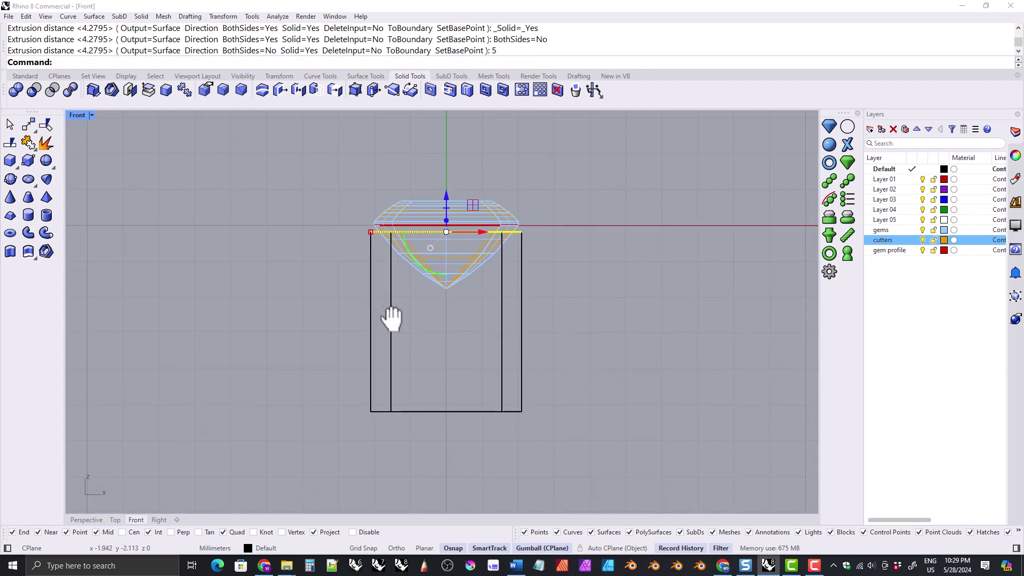
key(ctrl+z)
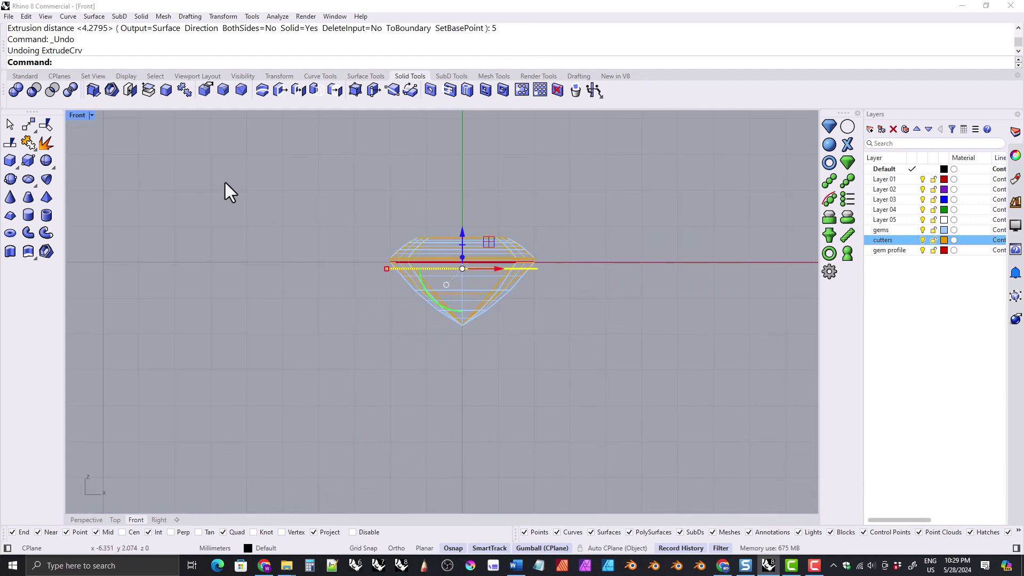
Extrude the lowered offset curve about 2 mm downward as a solid, ending just below the gem's pointed tip
click(10, 251)
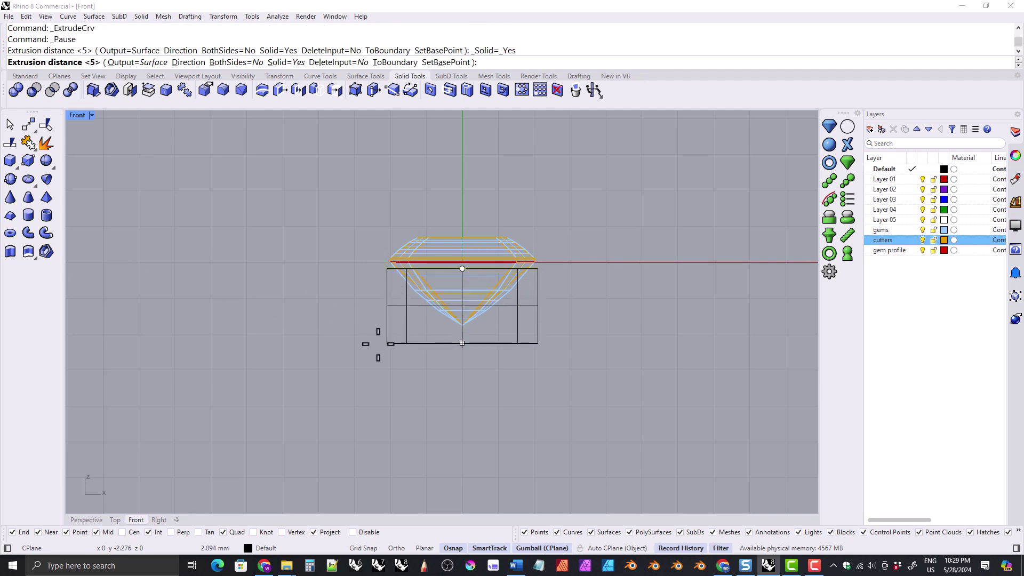
scroll(400, 341, up, 4)
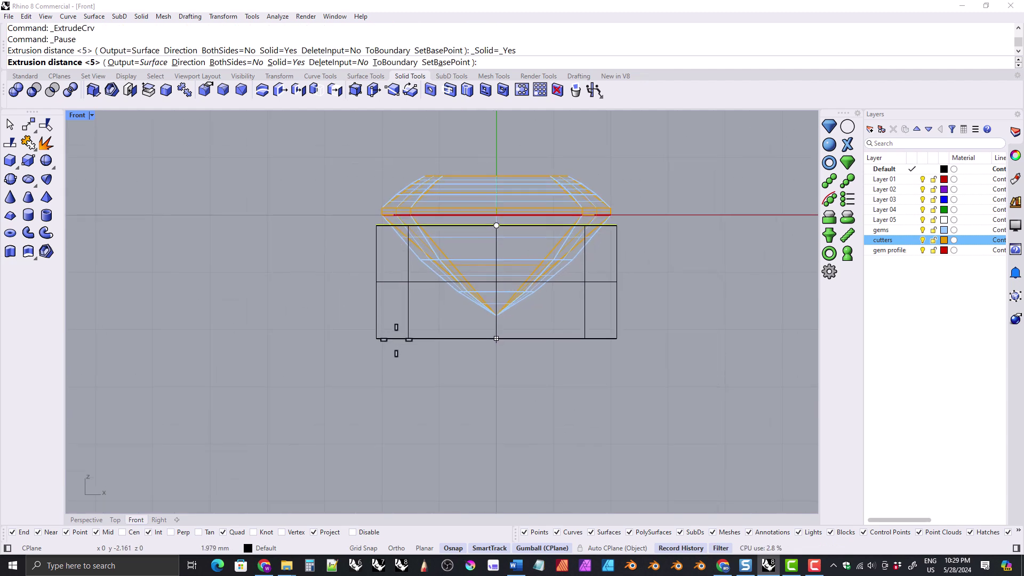
key(Escape)
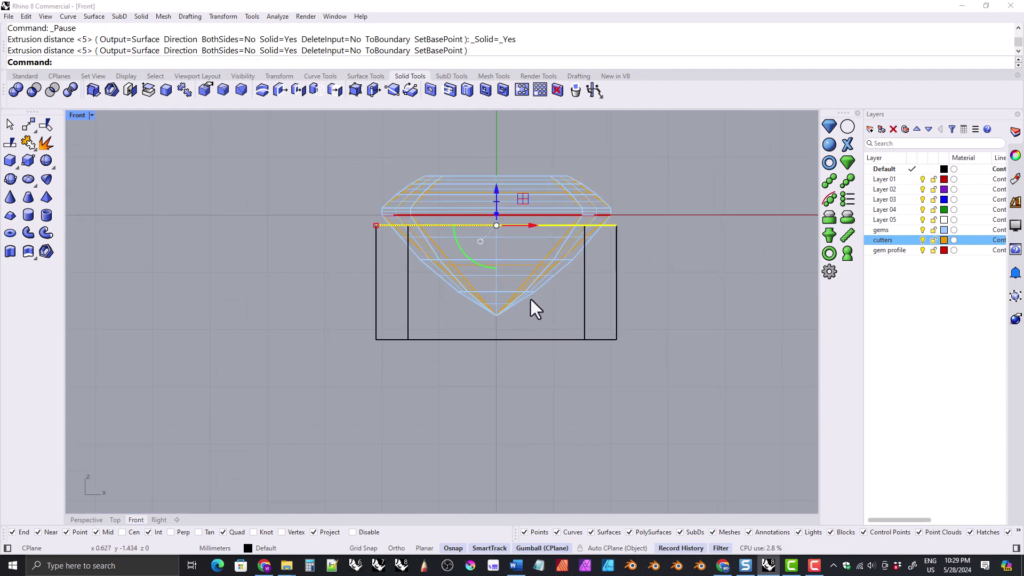
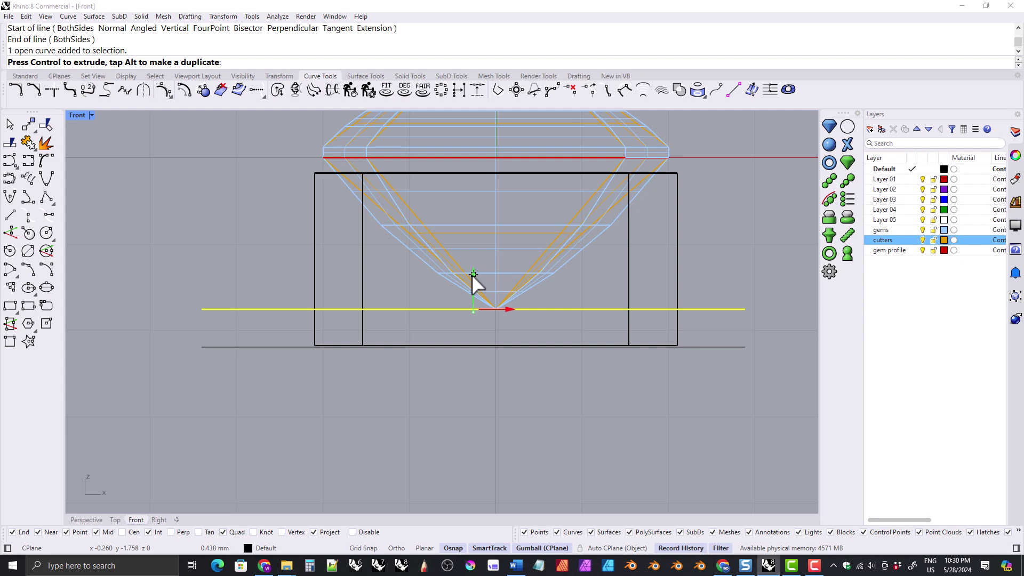
Offset the horizontal guide line at the gem's tip 0.5 mm downward
click(184, 90)
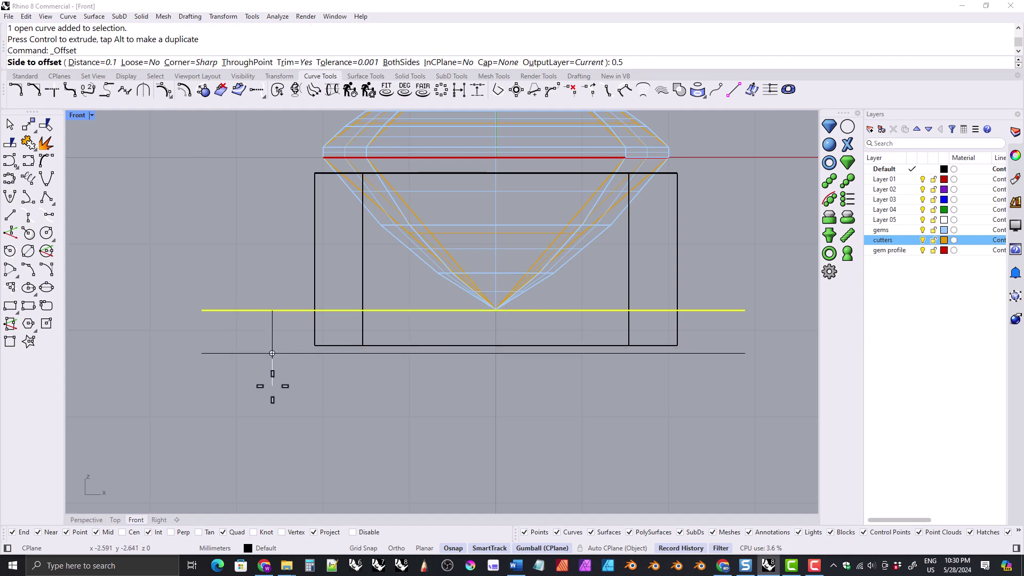
click(273, 382)
click(293, 337)
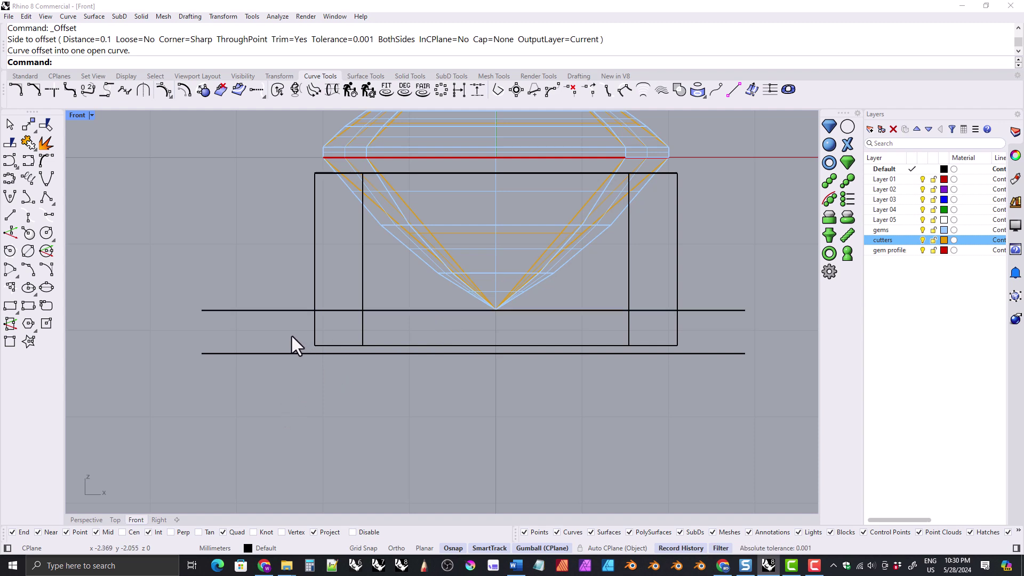
Delete the extruded solid and re-extrude the lowered offset curve as a solid down to the lower guide line
click(366, 348)
key(Delete)
click(315, 173)
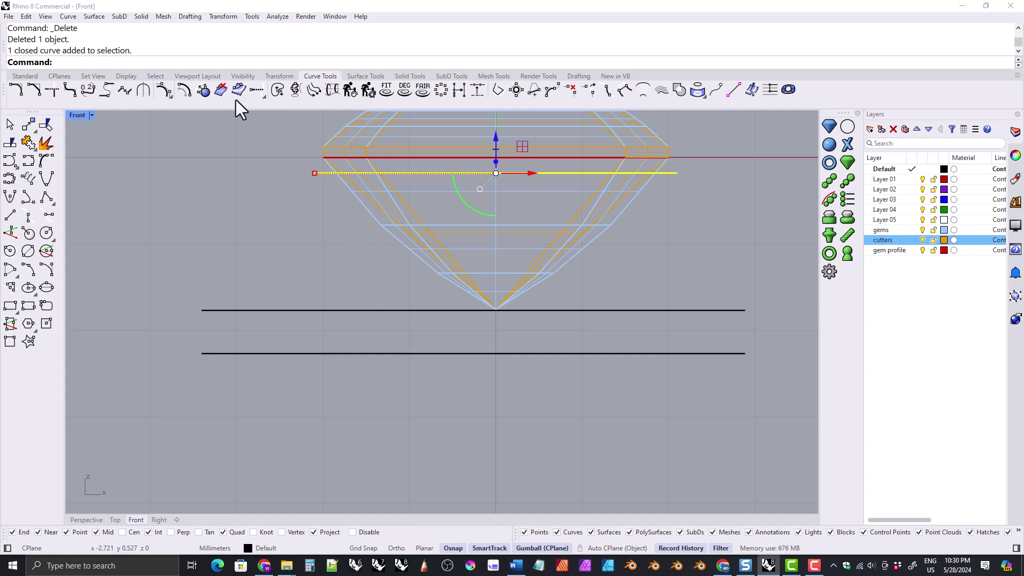
click(411, 76)
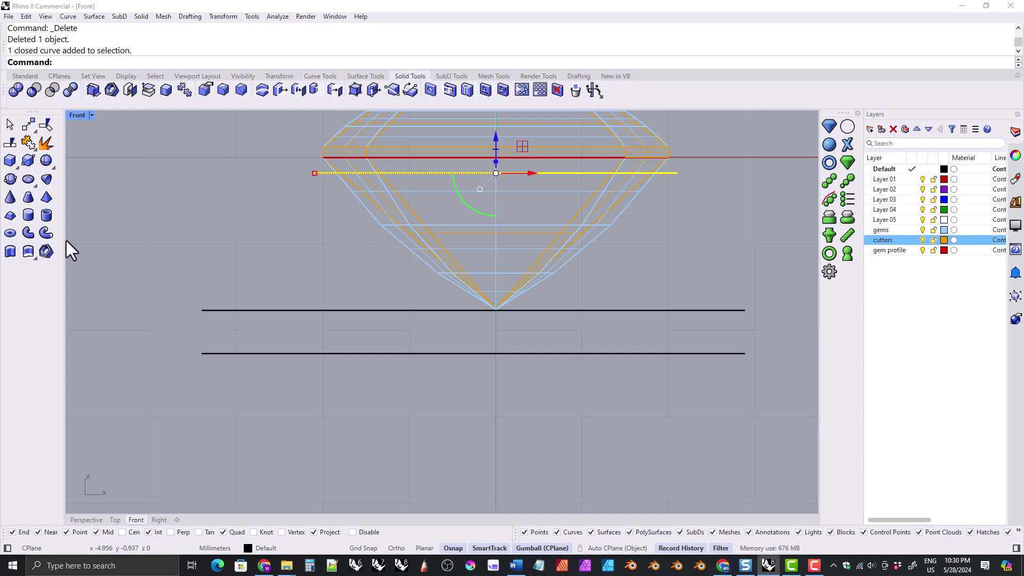
click(10, 251)
click(229, 353)
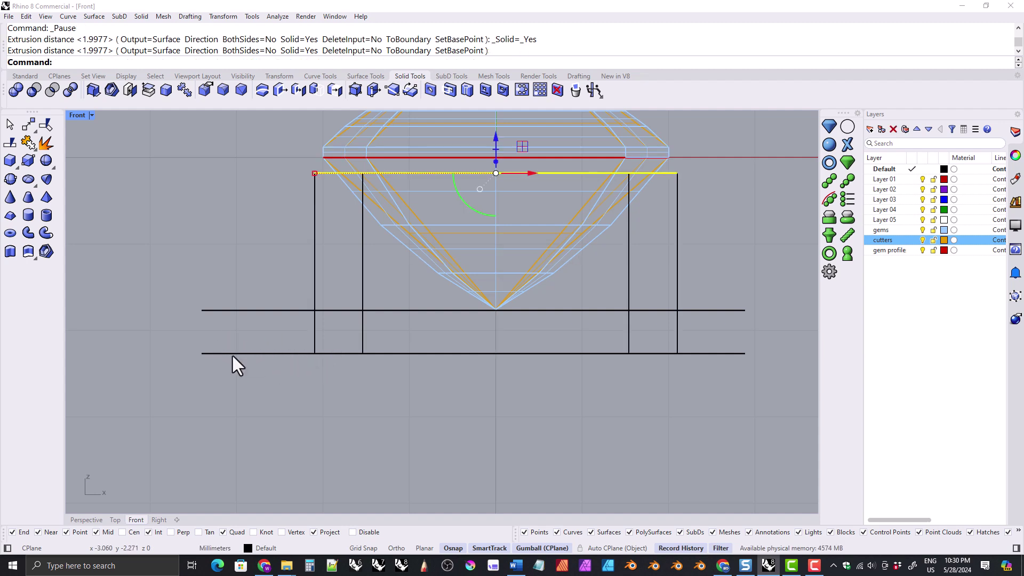
Delete both horizontal guide lines below the gem
click(251, 310)
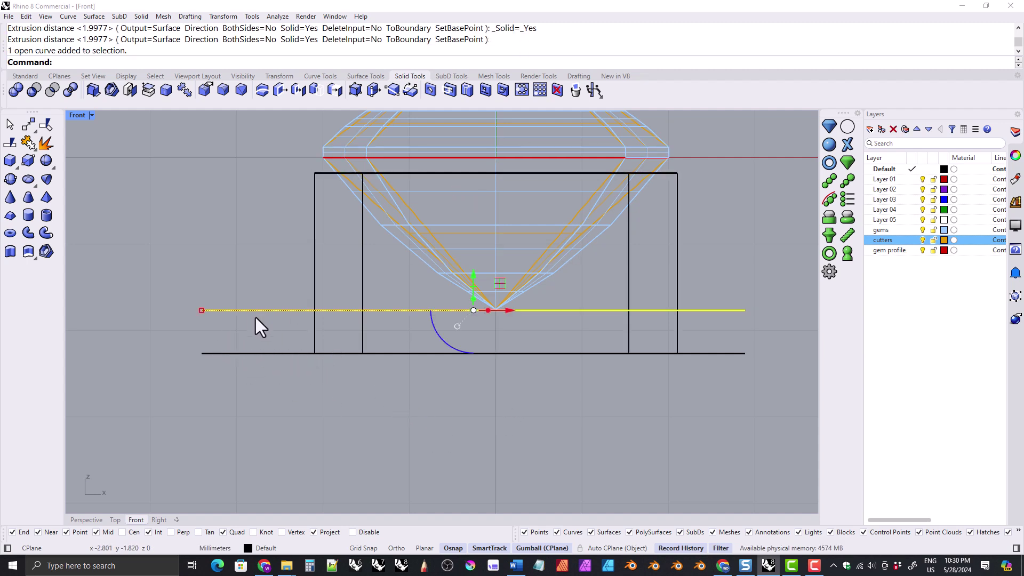
key(Delete)
click(559, 310)
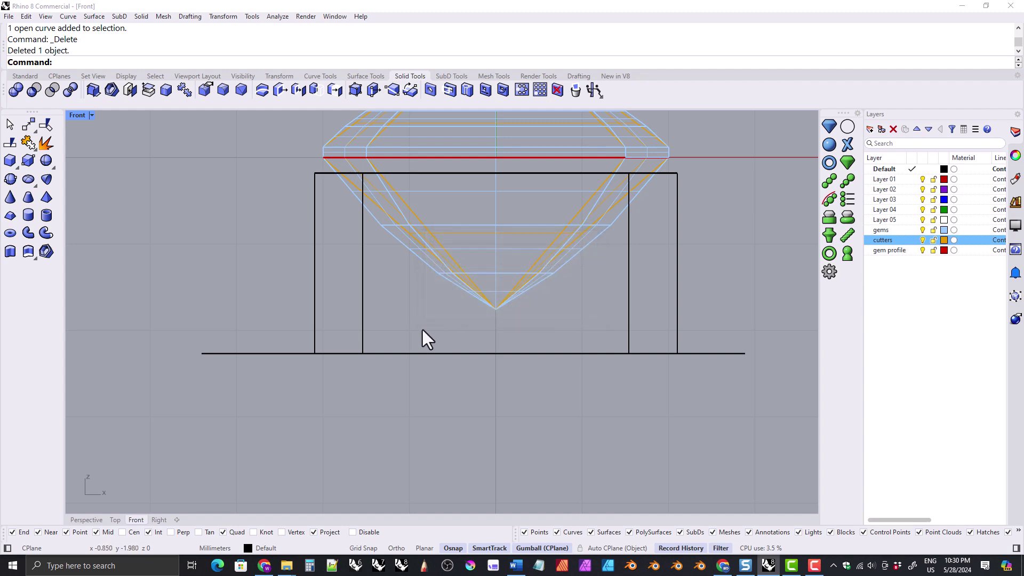
click(267, 354)
key(Delete)
right_drag(327, 372, 324, 400)
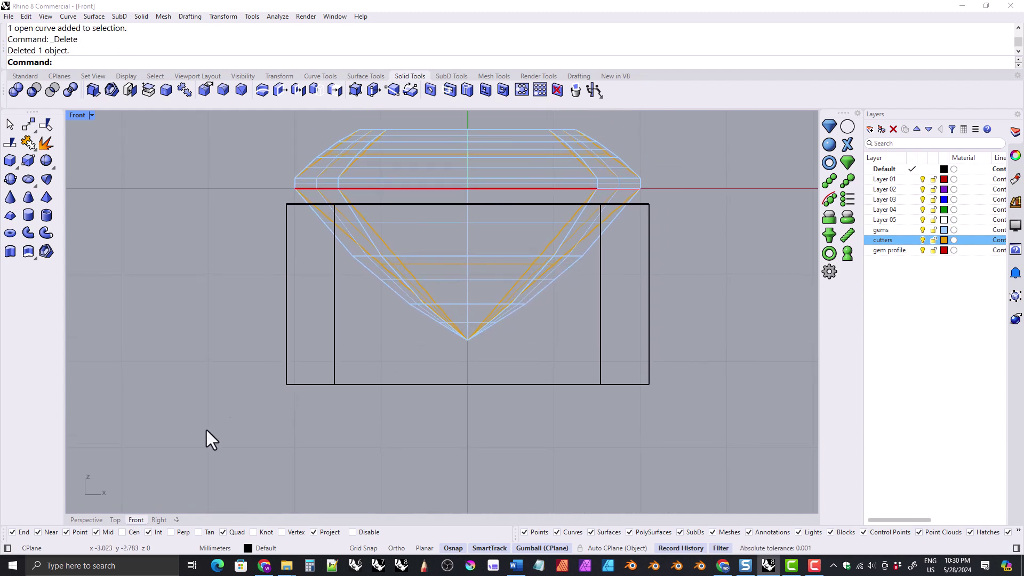
Scale the solid's bottom face inward across its width in the front view, tapering the two long sides
click(85, 520)
right_drag(378, 402, 375, 332)
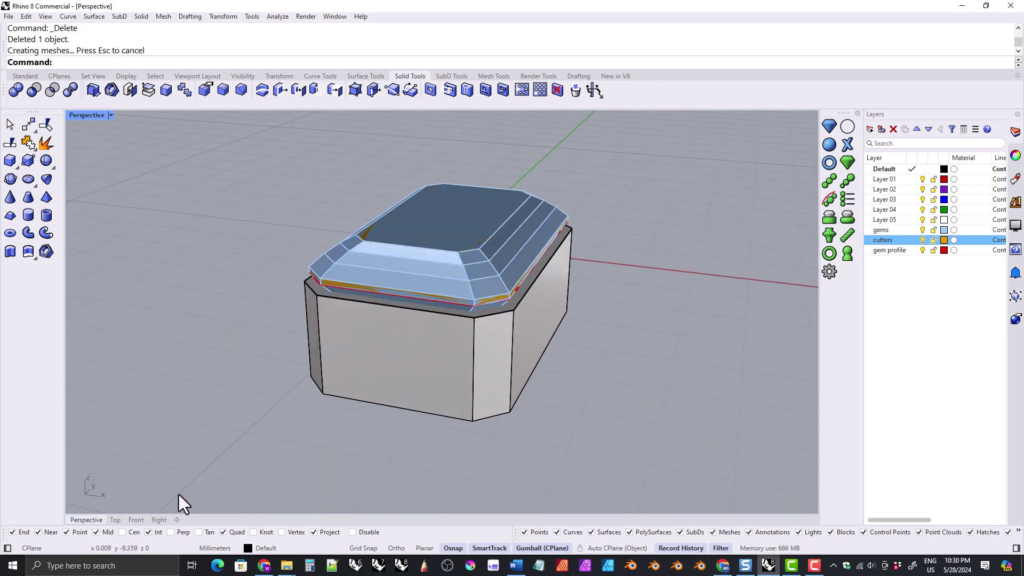
click(136, 520)
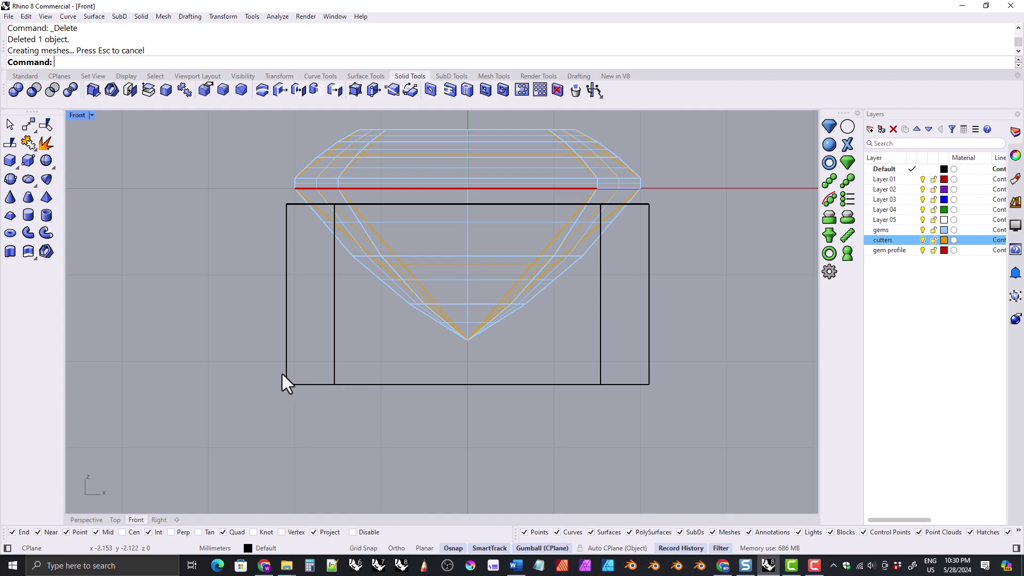
drag(246, 374, 669, 393)
click(86, 520)
mouse_move(256, 373)
right_down()
mouse_move(270, 286)
mouse_move(263, 190)
mouse_move(327, 324)
mouse_move(213, 469)
right_up()
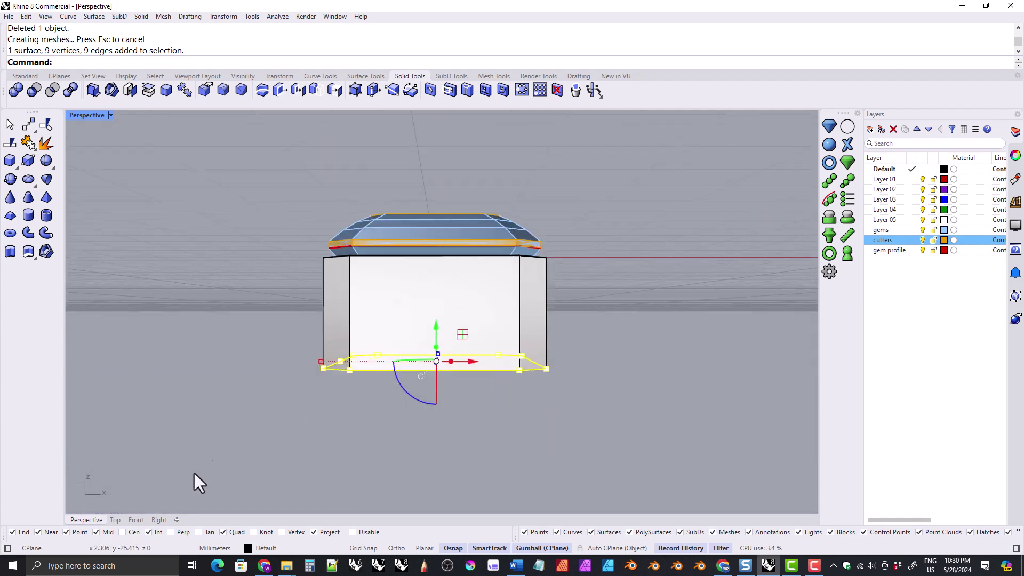
click(136, 519)
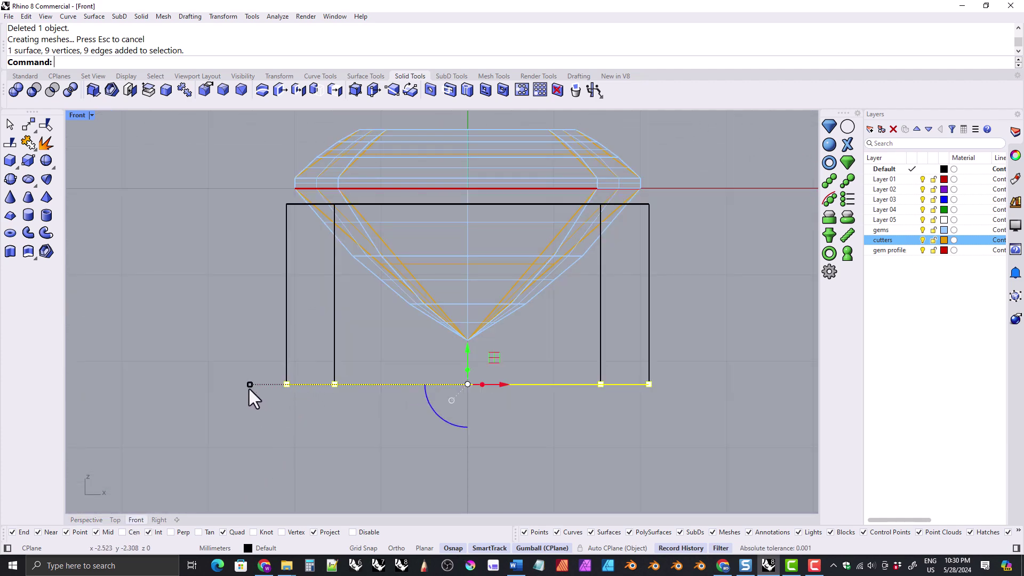
drag(250, 384, 263, 388)
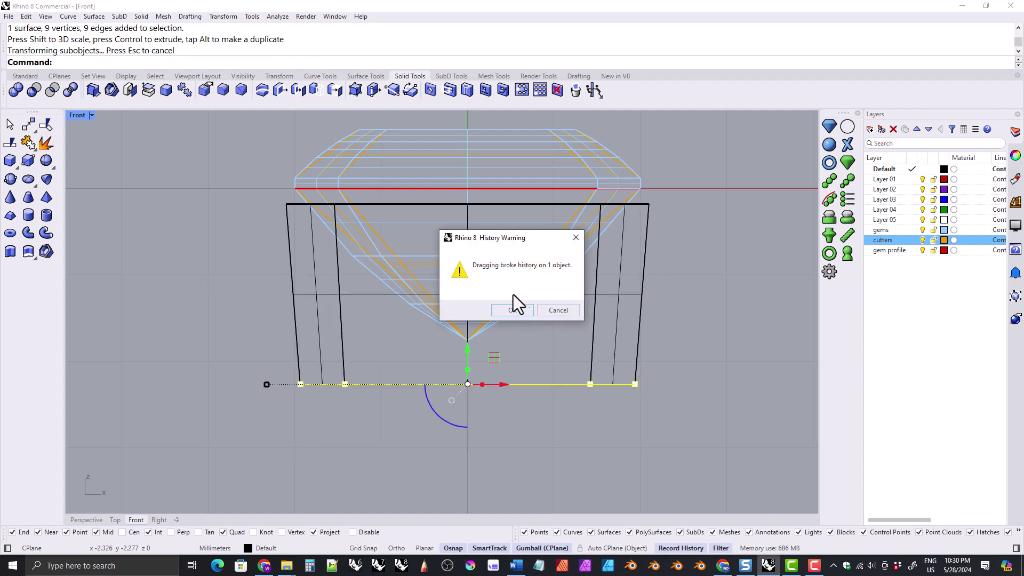
click(517, 312)
Scale the bottom face inward along its length in the right view, tapering the two end walls
click(171, 520)
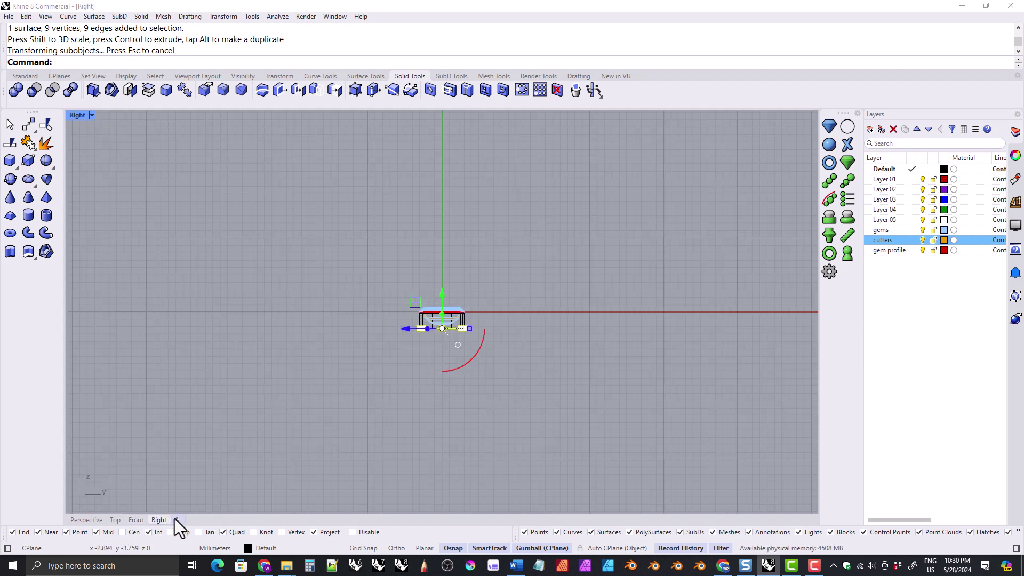
scroll(441, 341, up, 5)
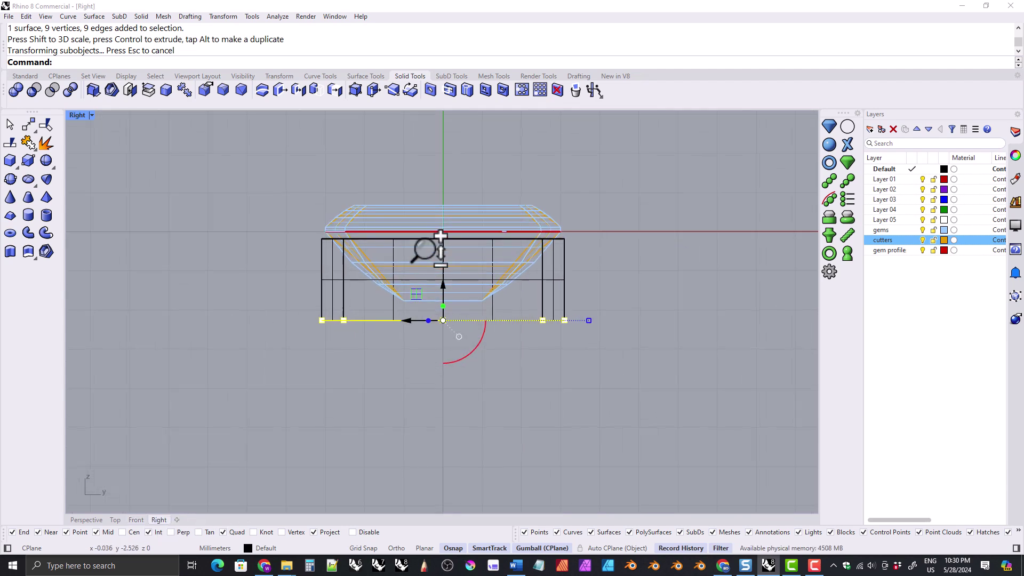
drag(591, 321, 581, 328)
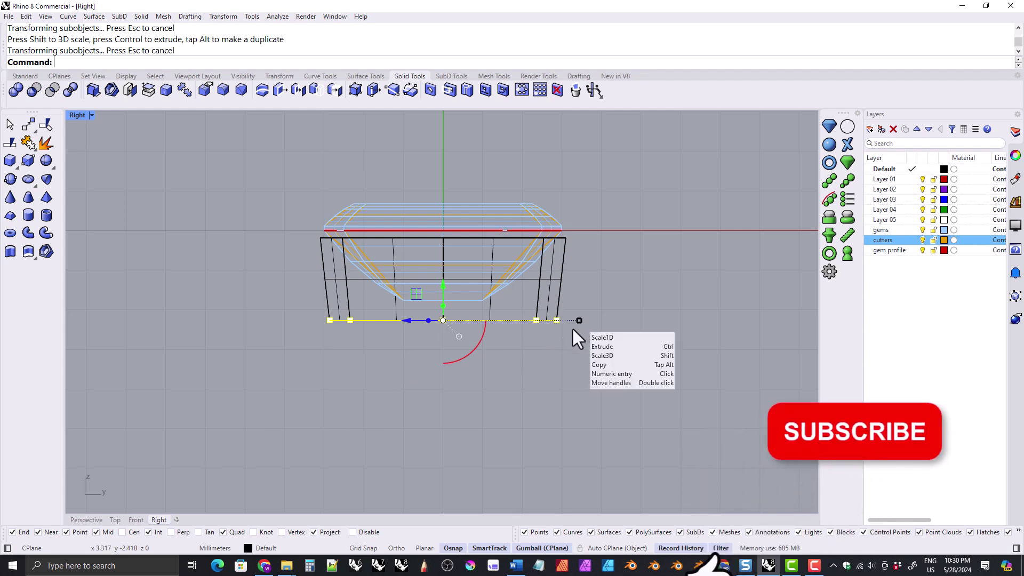
Widen the bottom face slightly along its length in the right view to reduce the end taper, and deselect it
click(87, 520)
right_drag(500, 382, 451, 257)
drag(352, 228, 350, 229)
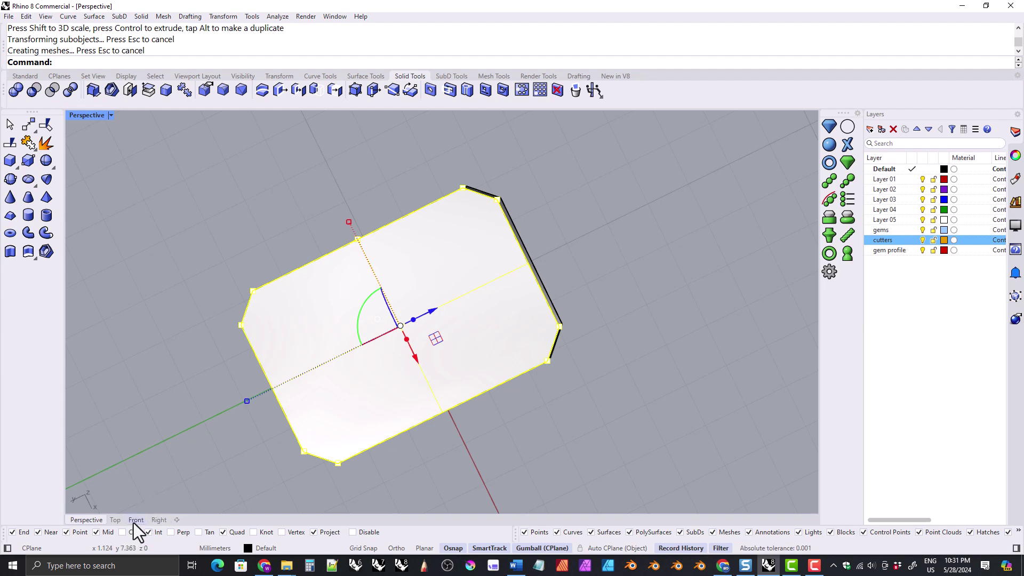
click(159, 520)
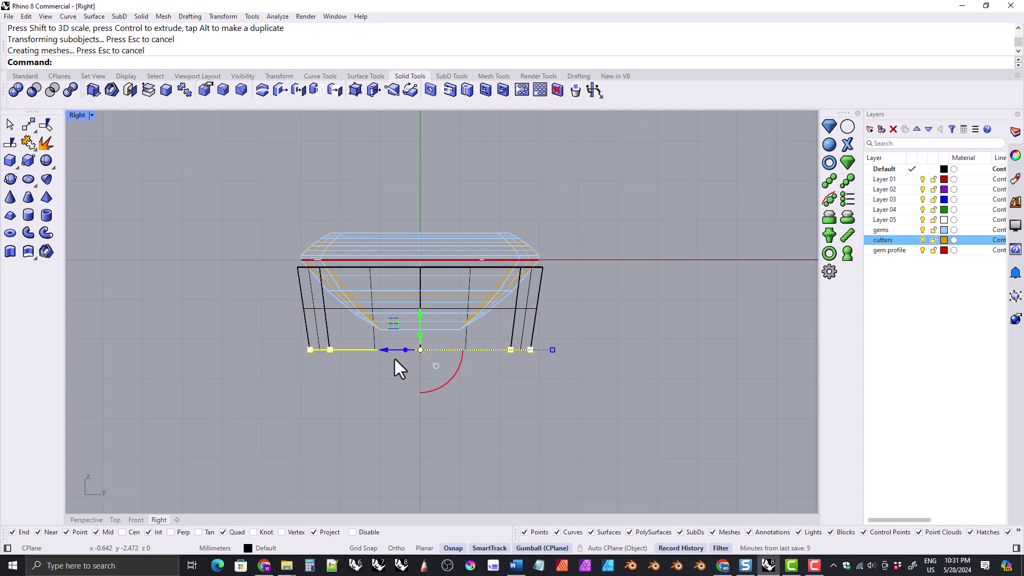
drag(552, 350, 557, 350)
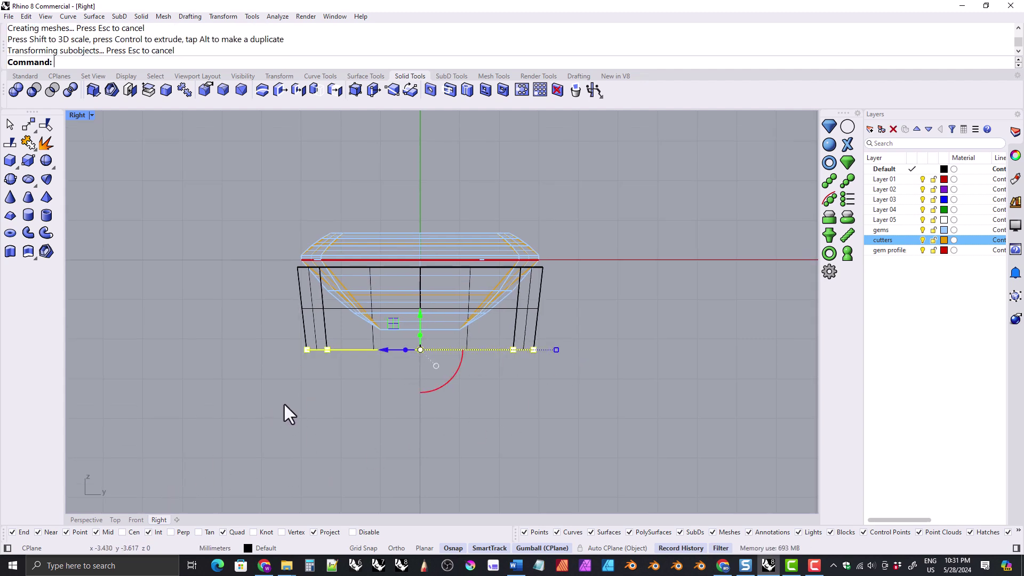
click(261, 436)
Hide the gems and cutters layers, leaving the tapered solid and the red gem outline in view
click(85, 519)
mouse_move(245, 477)
right_down()
mouse_move(297, 230)
mouse_move(334, 322)
mouse_move(322, 348)
mouse_move(341, 320)
right_up()
click(922, 230)
click(922, 240)
right_drag(549, 331, 327, 331)
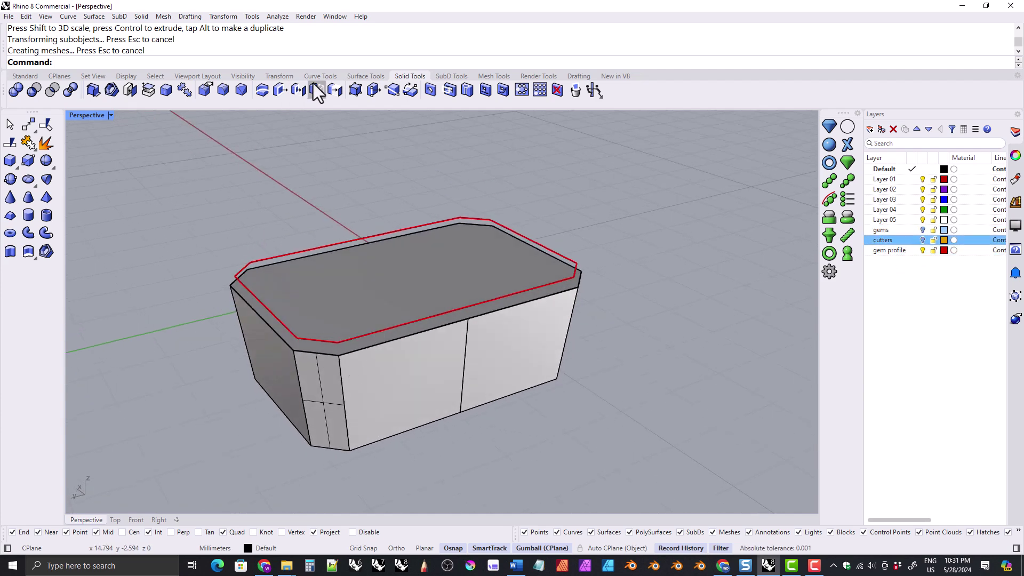
Shell the tapered solid with a thickness of 0.8 mm, removing its top and bottom faces
click(111, 89)
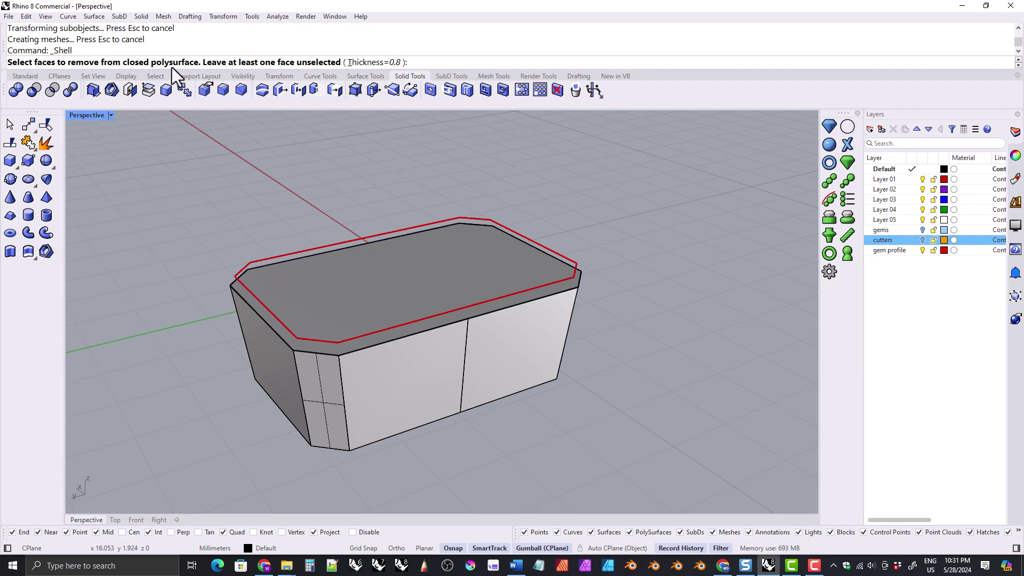
click(379, 281)
right_drag(349, 394, 447, 130)
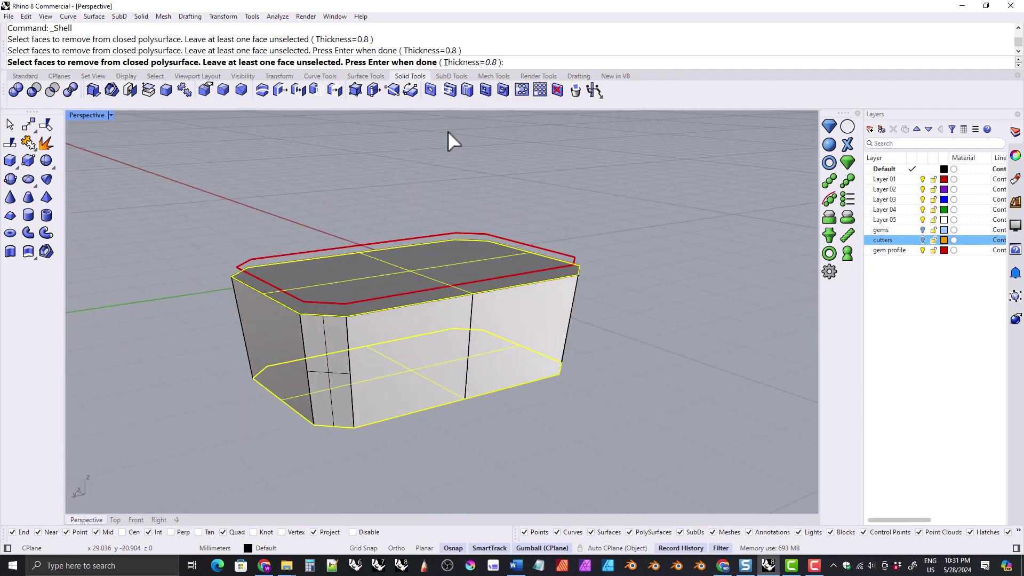
click(464, 63)
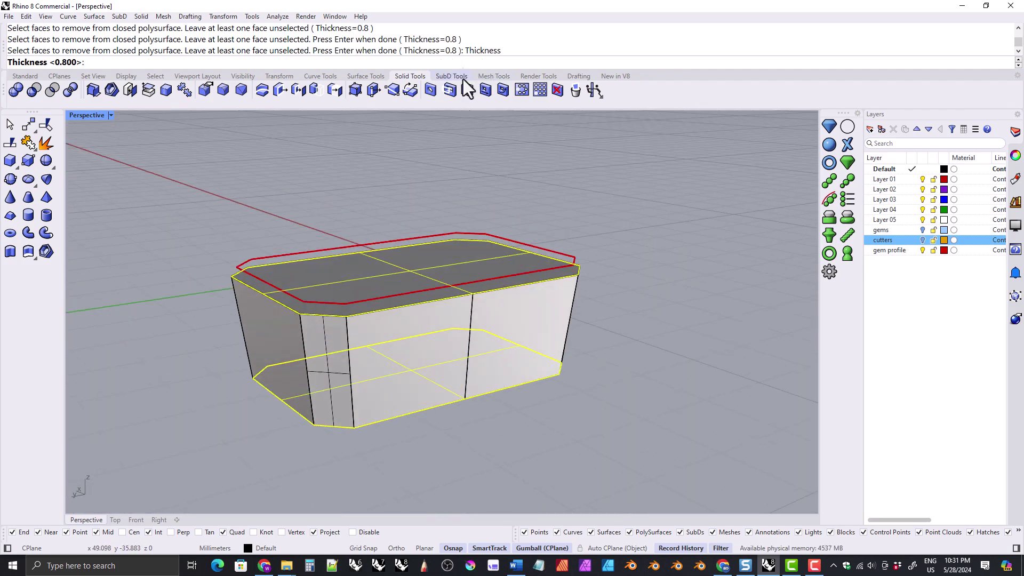
text(0.8)
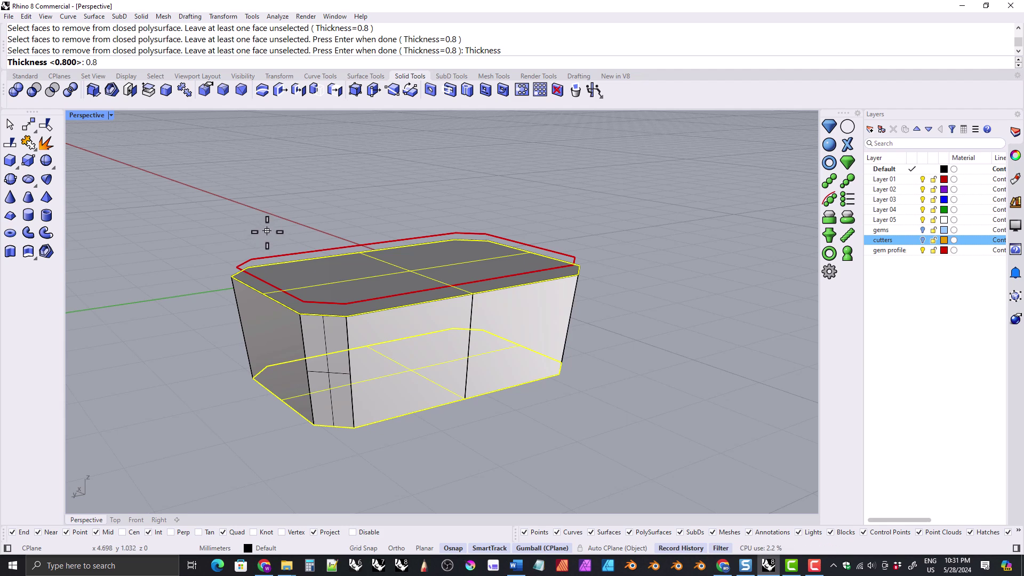
key(Return)
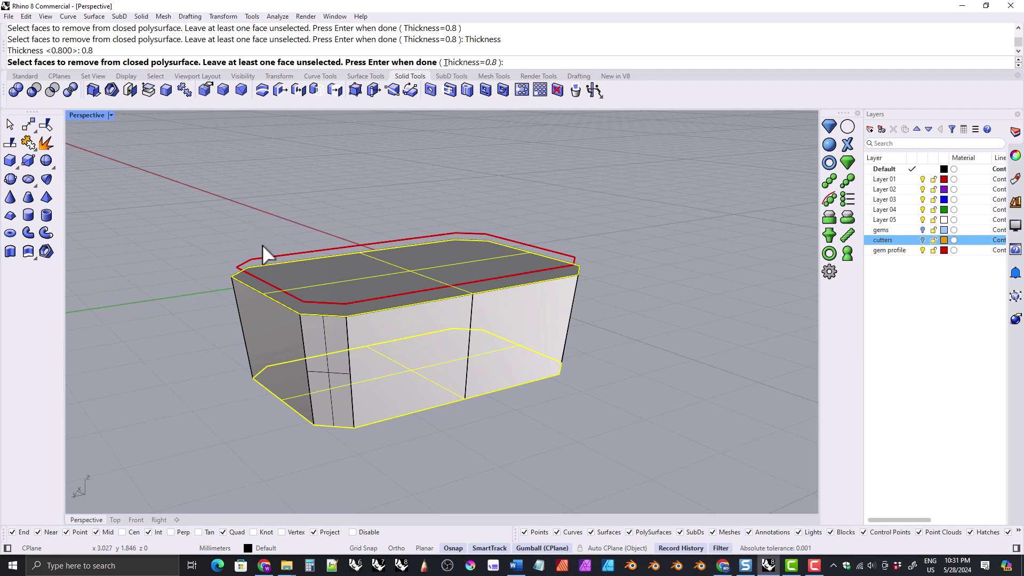
right_drag(335, 211, 364, 257)
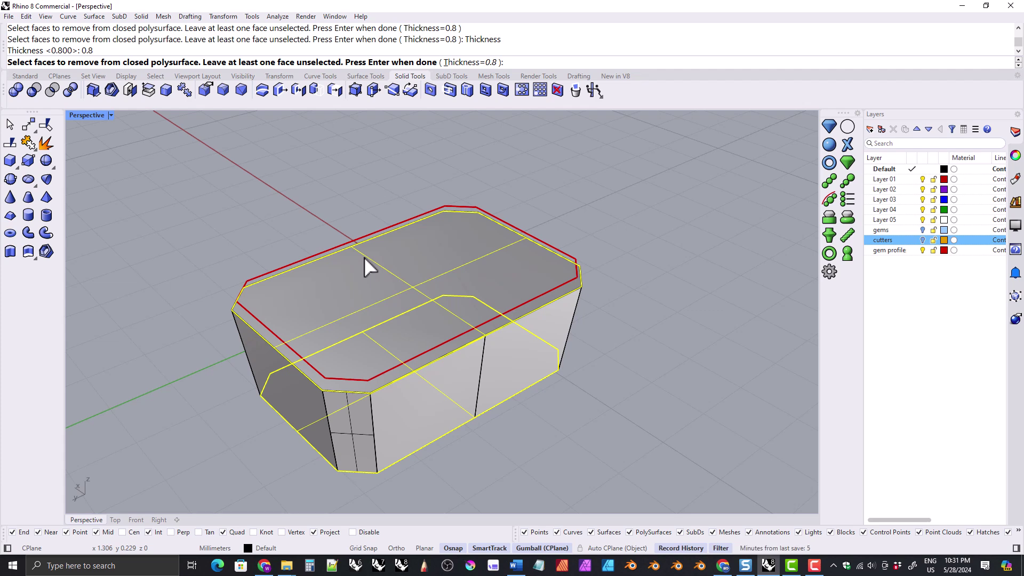
key(Return)
Try to fillet all inner and outer edges of the shelled setting with a 0.15 mm radius
right_drag(248, 352, 297, 229)
scroll(297, 228, up, 10)
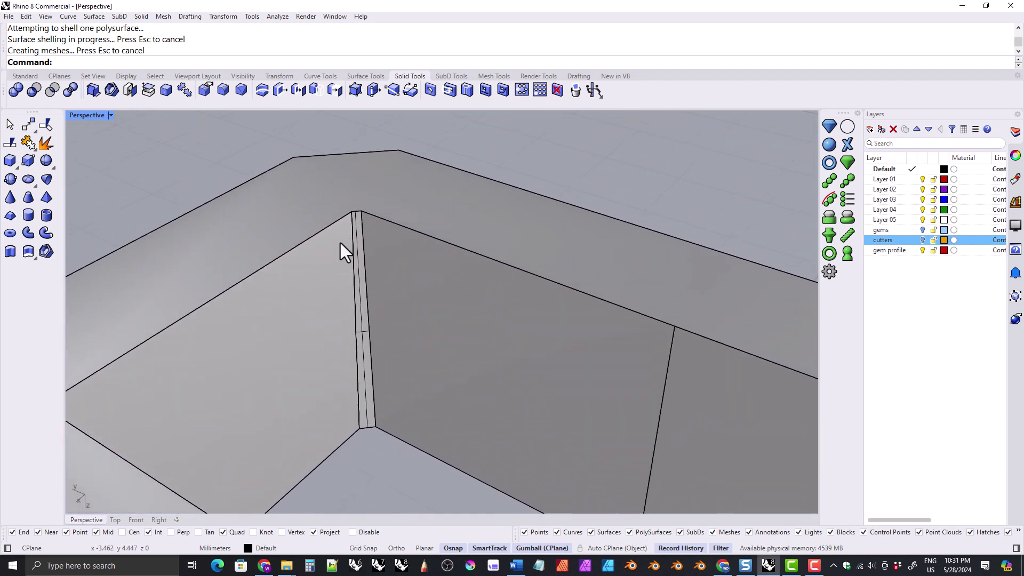
scroll(346, 216, up, 5)
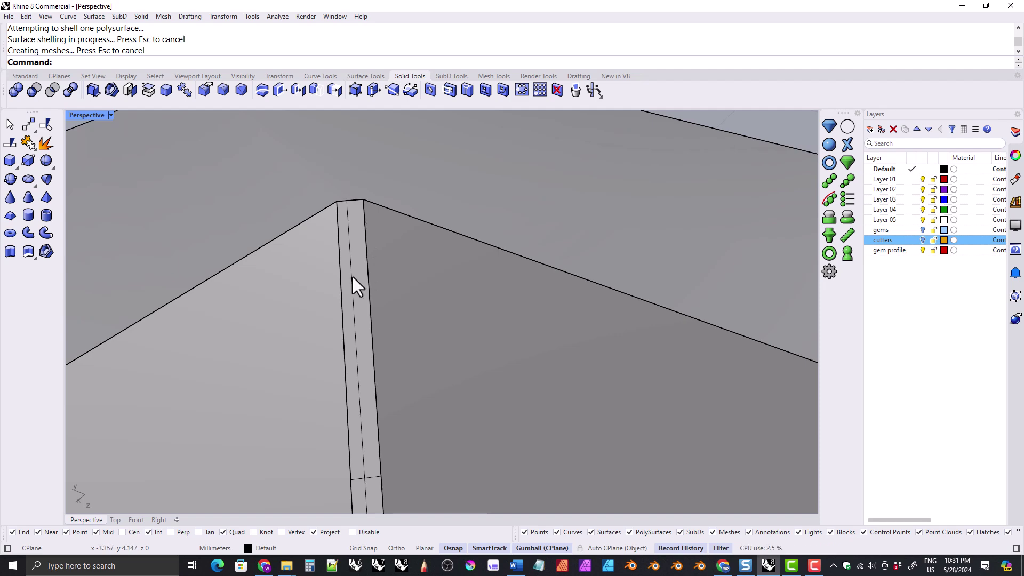
scroll(352, 267, down, 10)
right_drag(326, 242, 296, 283)
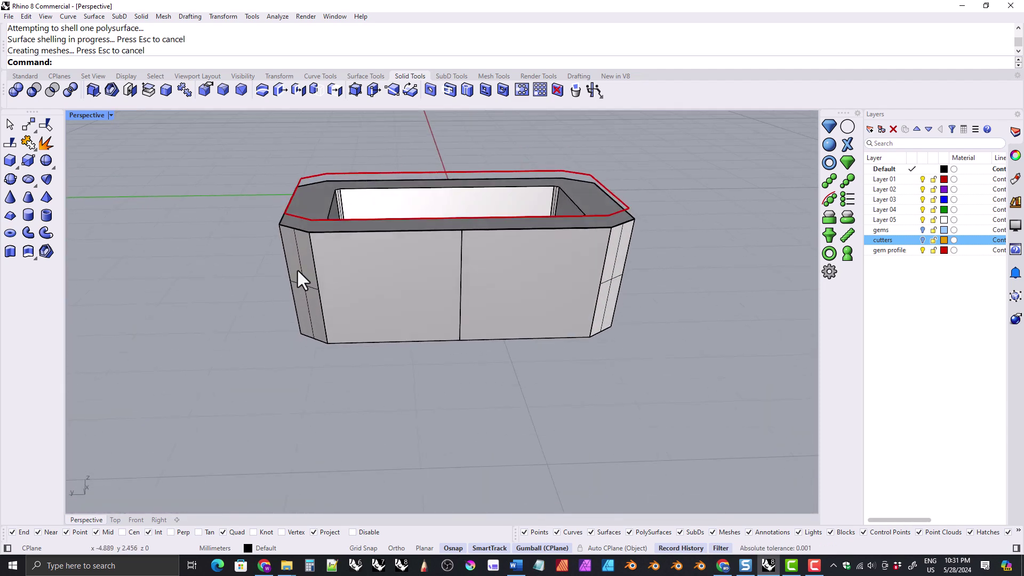
click(222, 91)
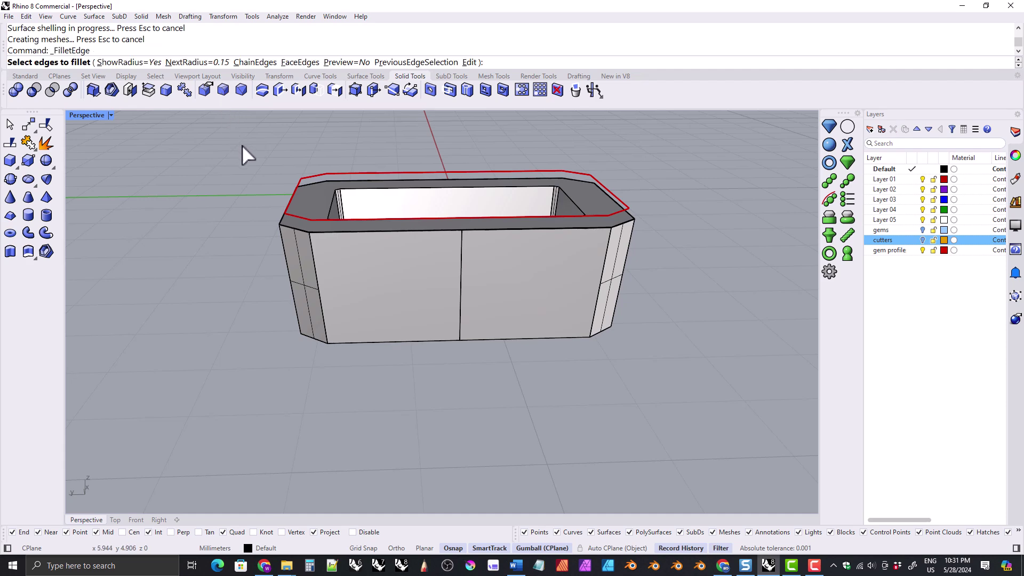
click(193, 63)
text(0.15)
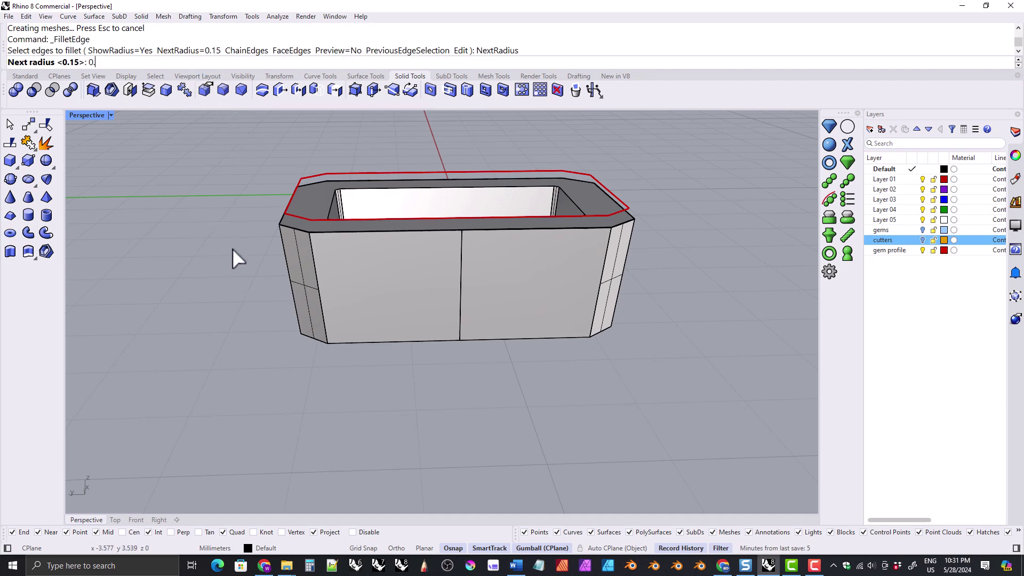
key(Return)
drag(202, 155, 630, 312)
right_drag(355, 328, 321, 290)
key(Return)
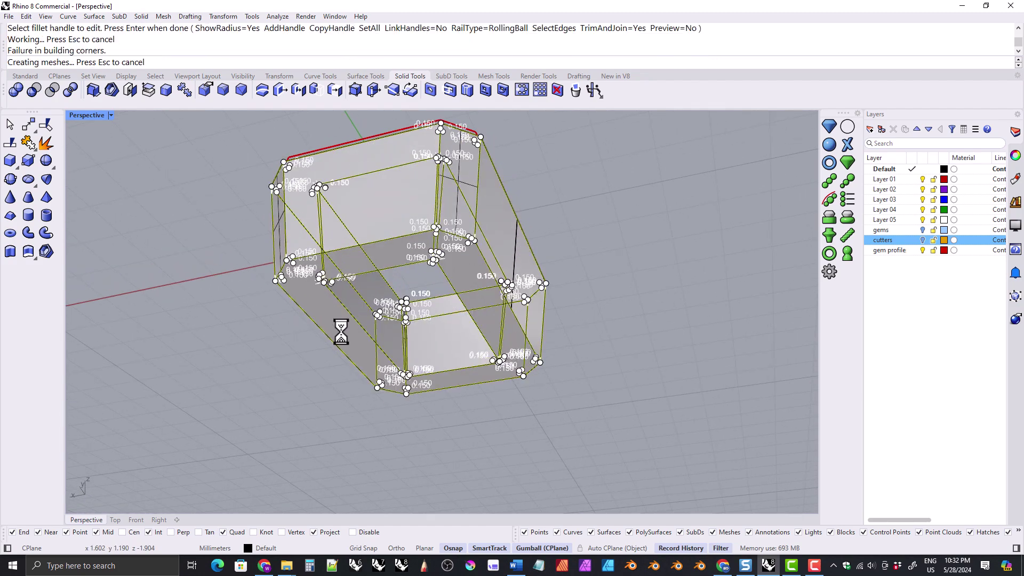
Check the filleted setting from below and undo the edge fillet
right_drag(346, 337, 312, 357)
click(372, 388)
right_drag(373, 388, 328, 328)
key(ctrl+z)
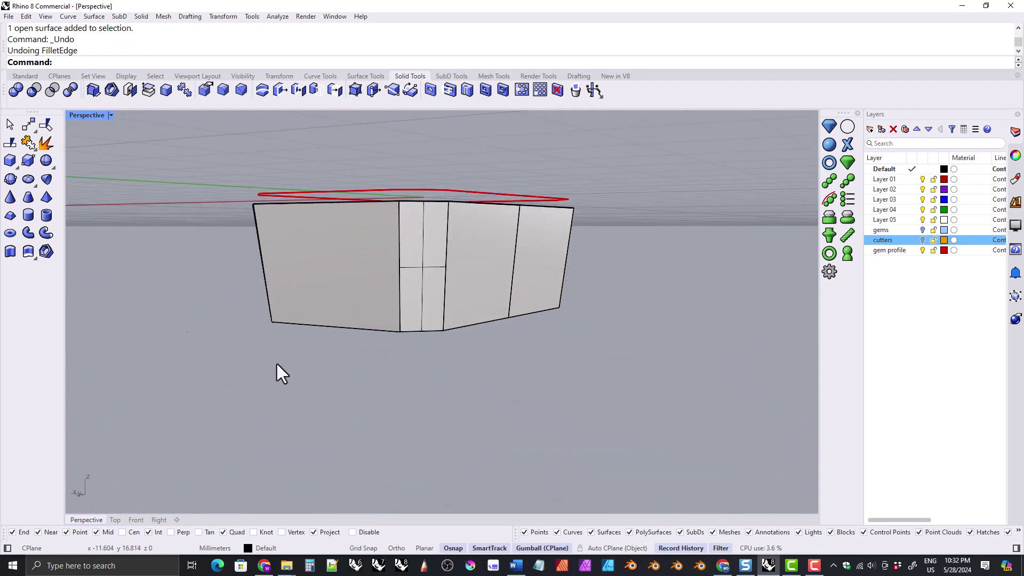
Examine the narrow angled corner faces inside the shelled setting's opening
right_drag(292, 371, 347, 320)
scroll(318, 261, up, 5)
scroll(318, 260, down, 5)
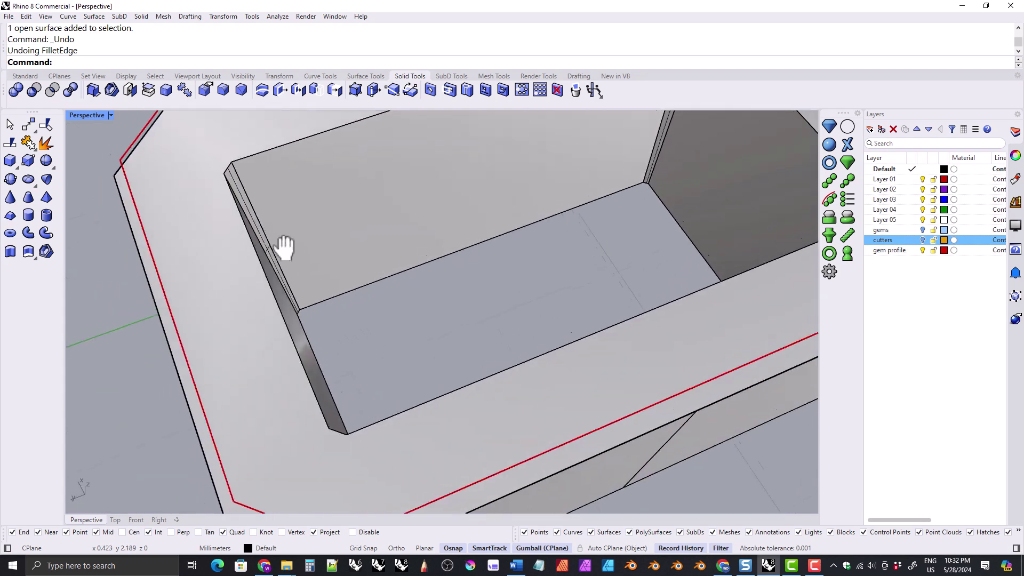
right_drag(263, 233, 263, 274)
scroll(350, 194, up, 6)
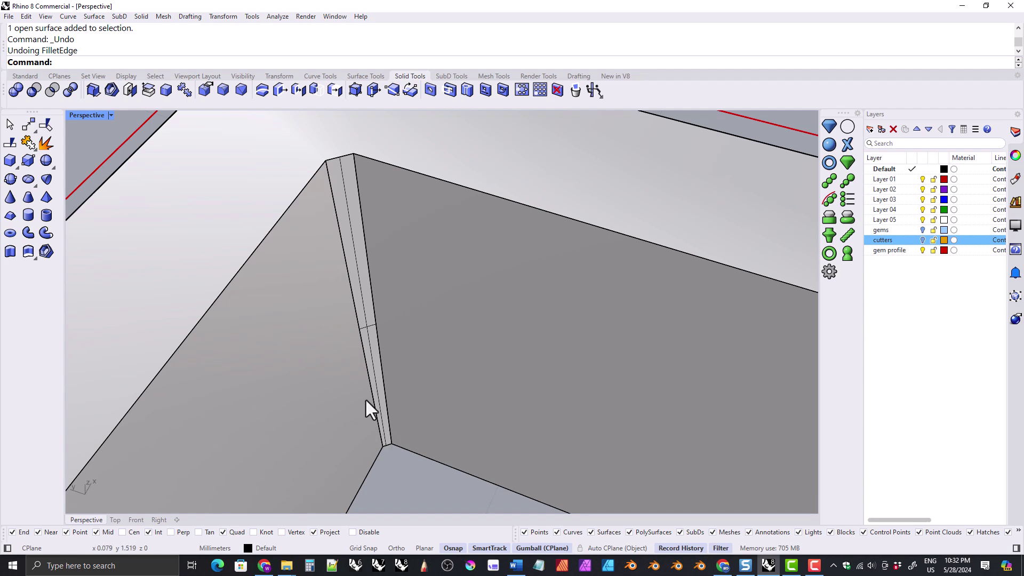
right_drag(346, 193, 319, 265)
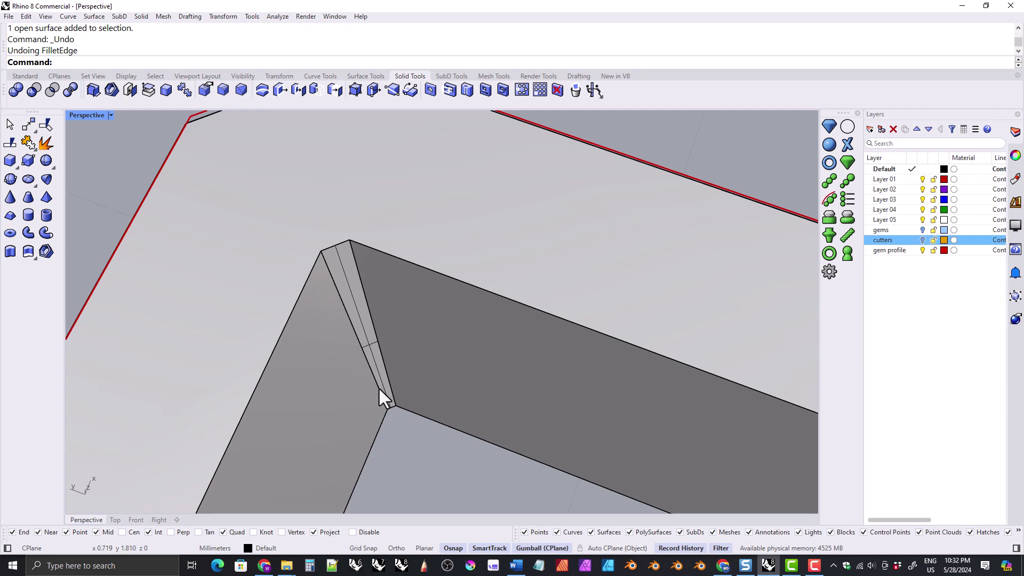
scroll(341, 261, down, 5)
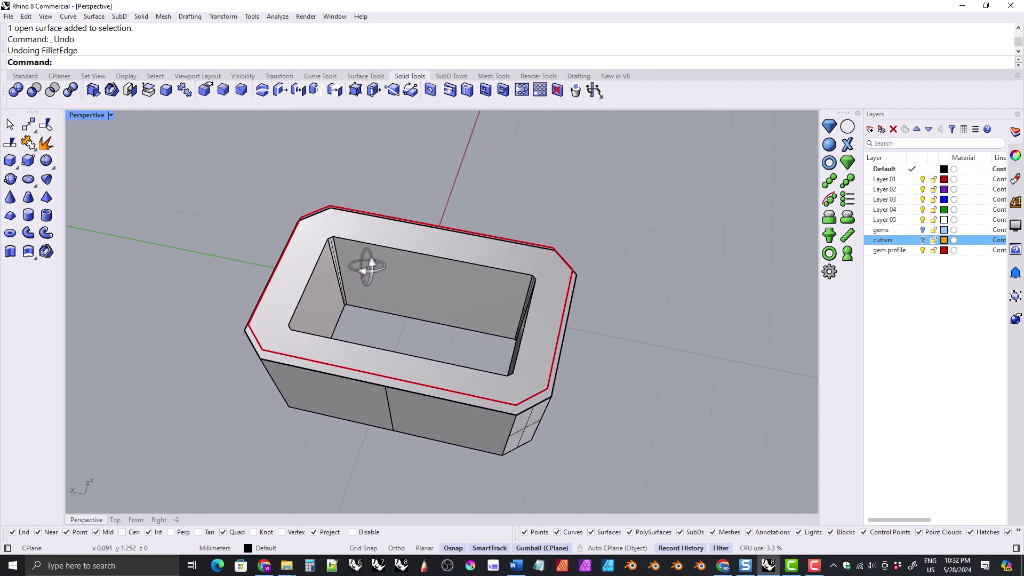
Undo the shell to compare with the closed tapered solid, and redo it
key(ctrl+z)
key(Escape)
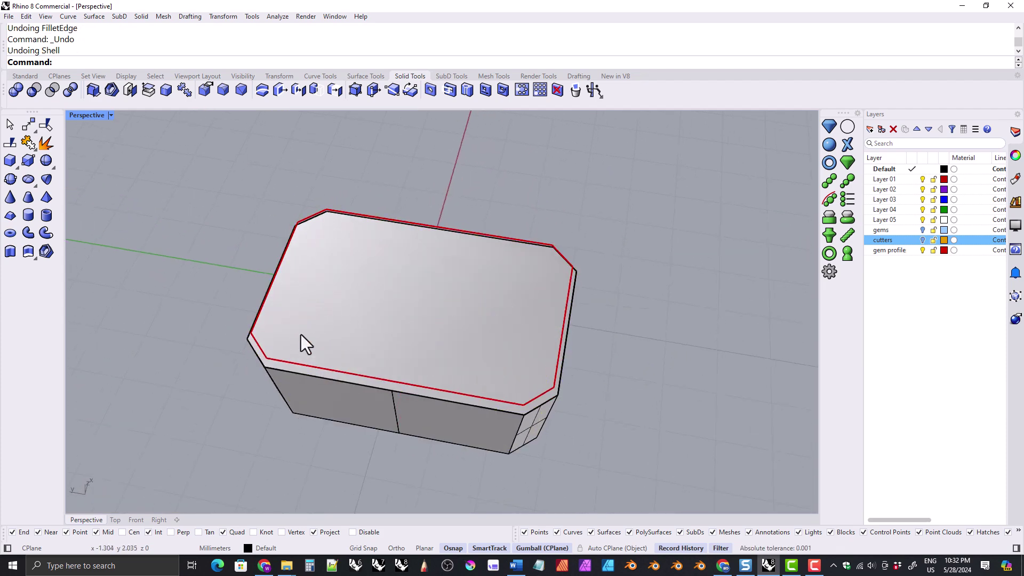
right_drag(284, 344, 317, 241)
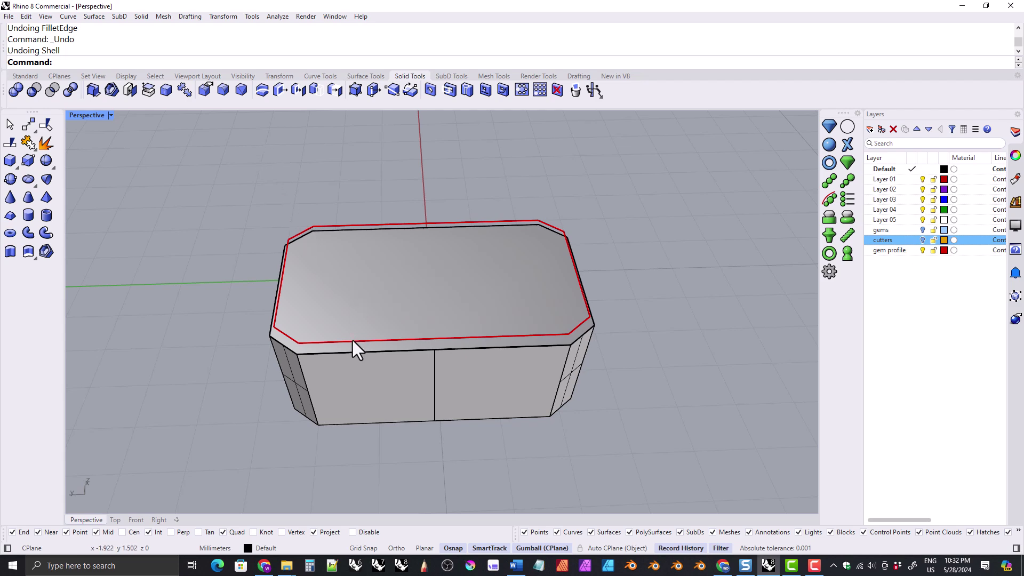
key(ctrl+y)
right_drag(335, 377, 344, 347)
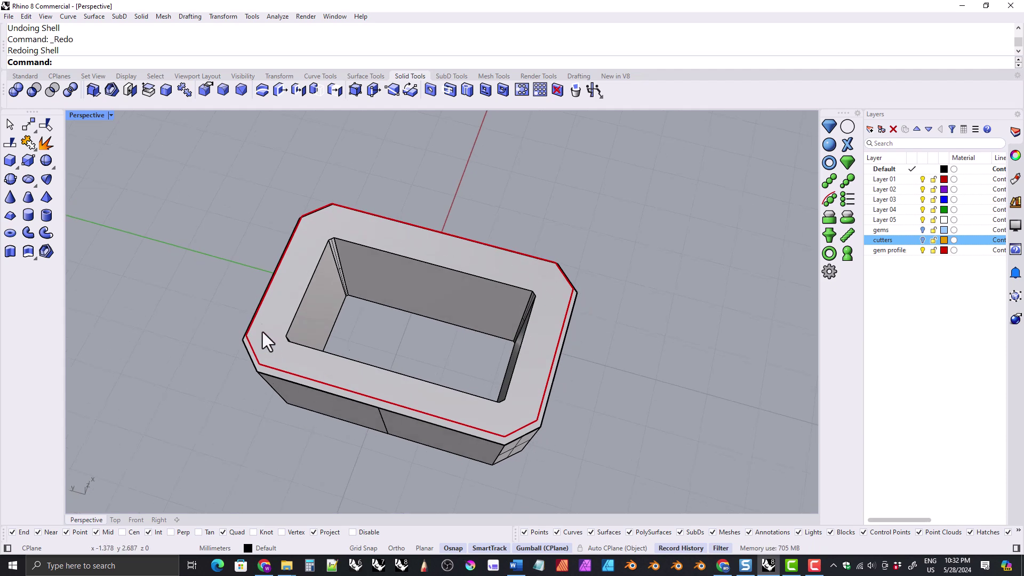
right_drag(283, 383, 276, 223)
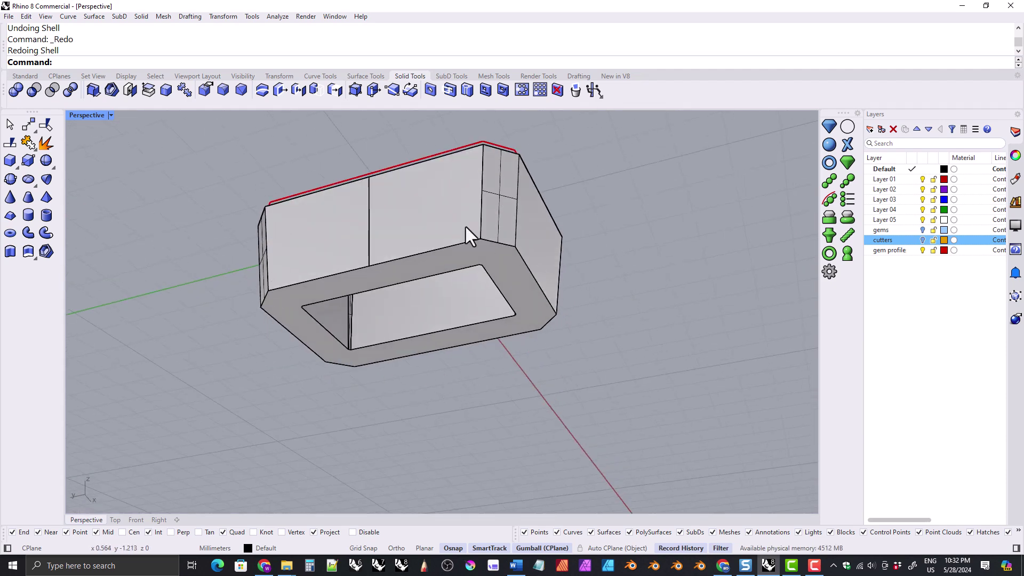
right_drag(302, 310, 321, 299)
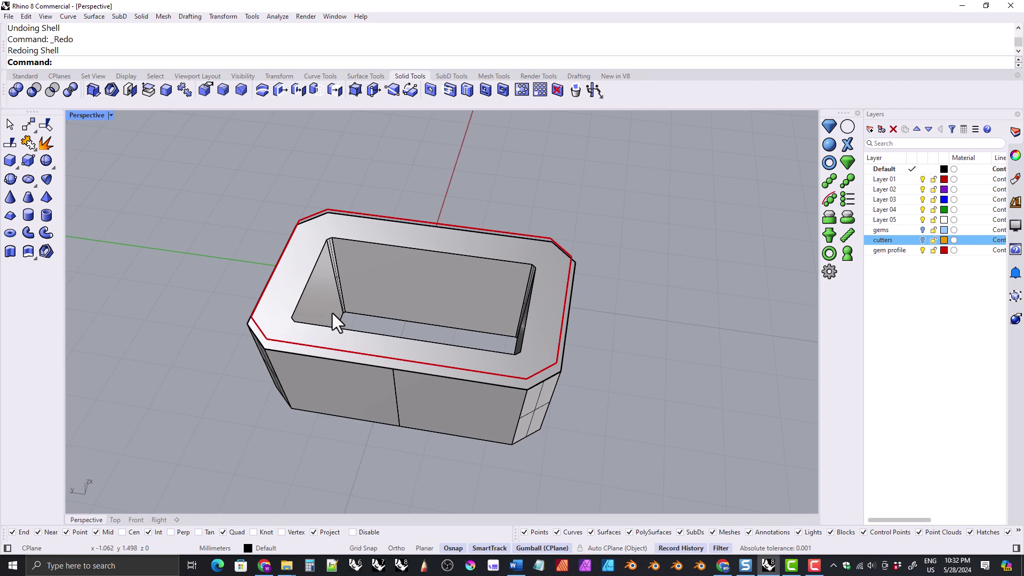
right_drag(285, 290, 342, 334)
mouse_move(324, 209)
right_down()
mouse_move(318, 180)
mouse_move(341, 202)
right_up()
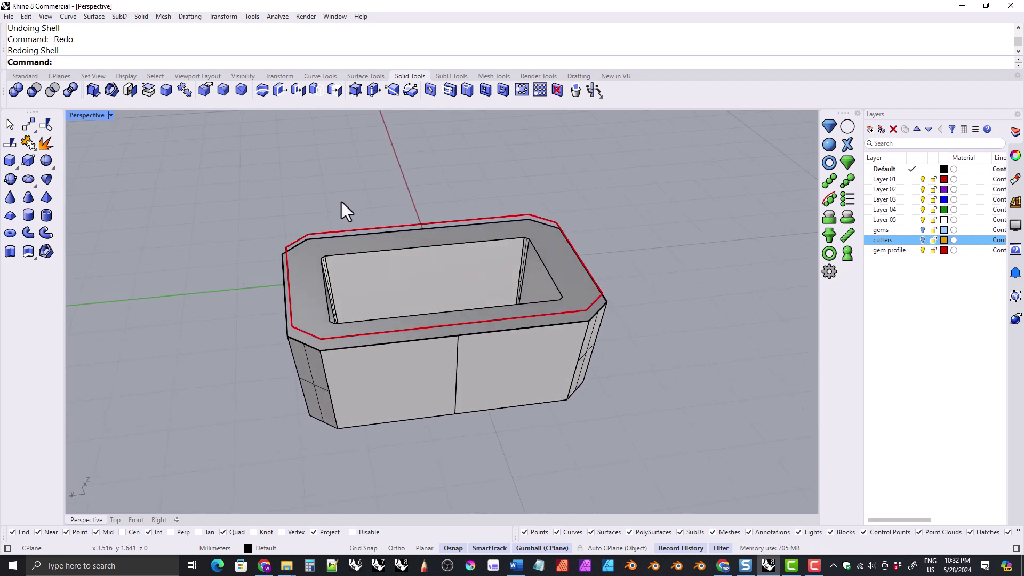
Undo the existing shell on the tapered solid
click(224, 92)
key(Escape)
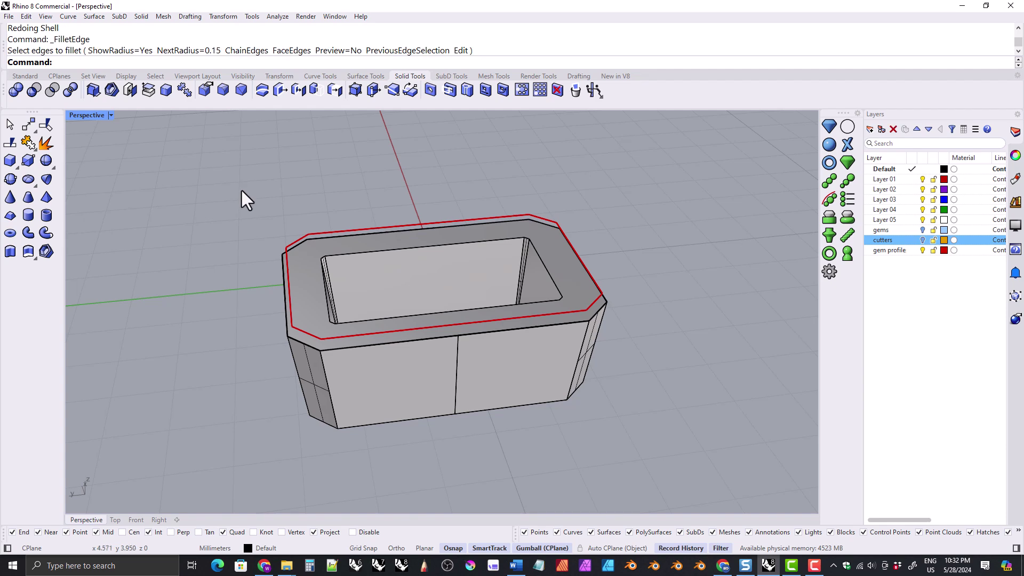
key(ctrl+z)
right_drag(414, 254, 425, 283)
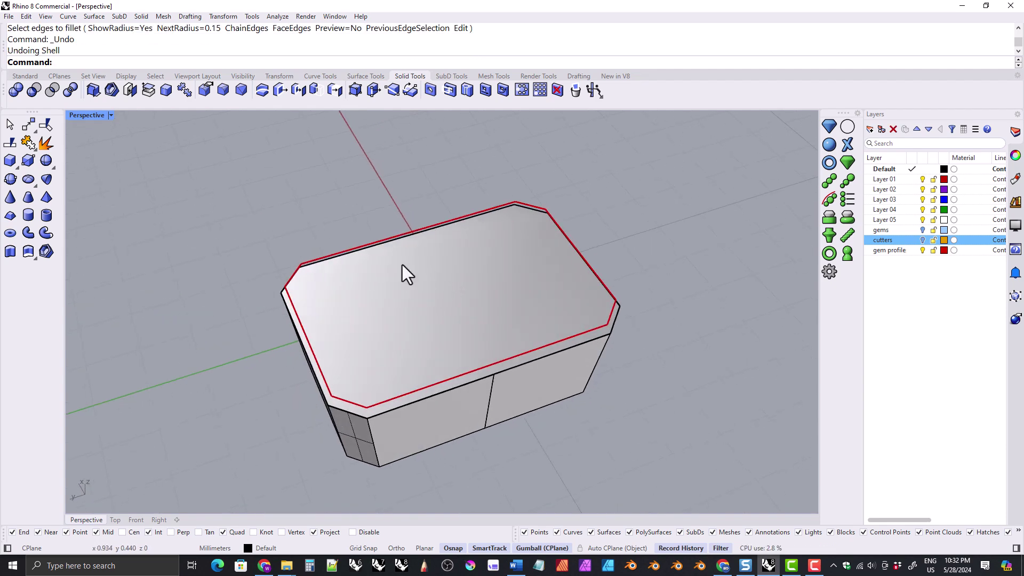
Try shelling the tapered solid with a 0.9 mm thickness, removing its top and bottom faces
click(112, 91)
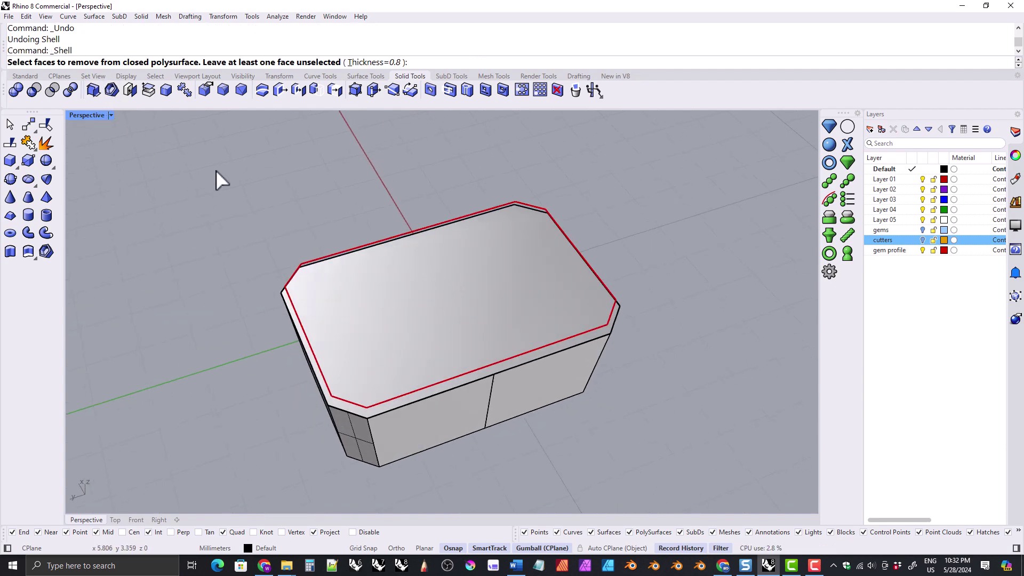
click(380, 62)
text(0.9)
key(Return)
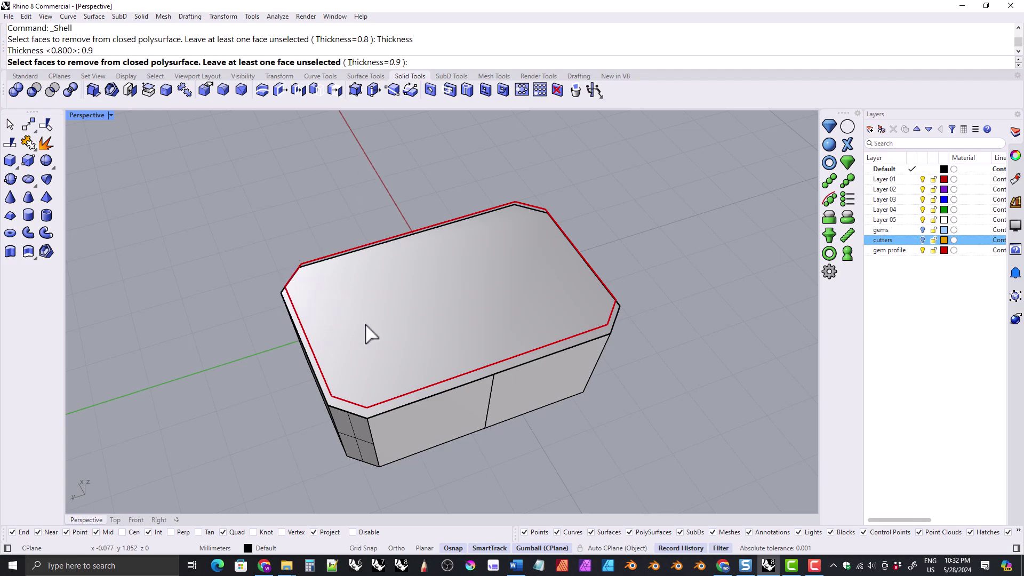
click(366, 327)
right_drag(353, 462, 383, 283)
key(Return)
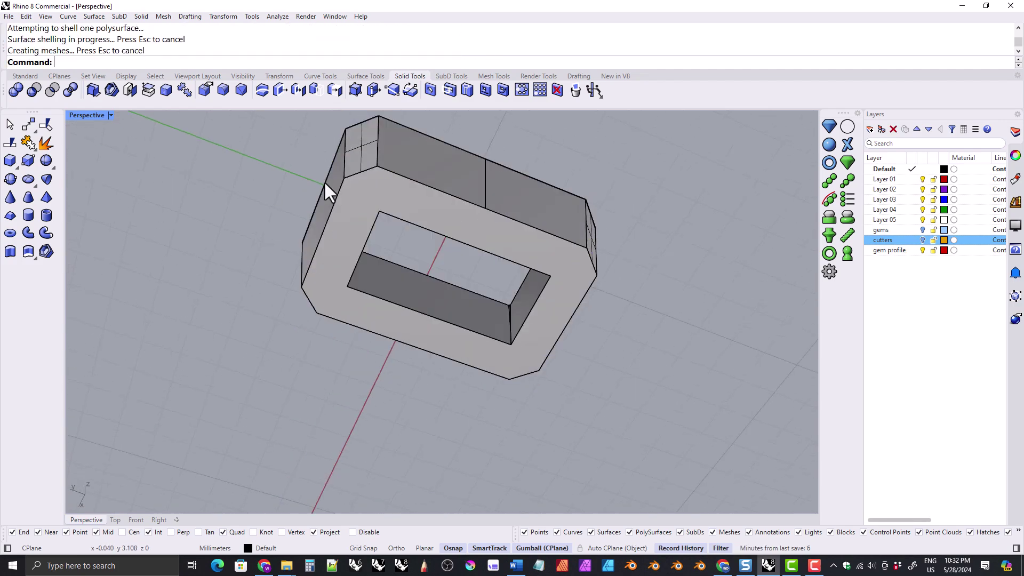
Examine the angled corner faces inside the shelled opening closely from above and below
right_drag(323, 186, 320, 361)
scroll(320, 361, up, 5)
scroll(304, 282, up, 3)
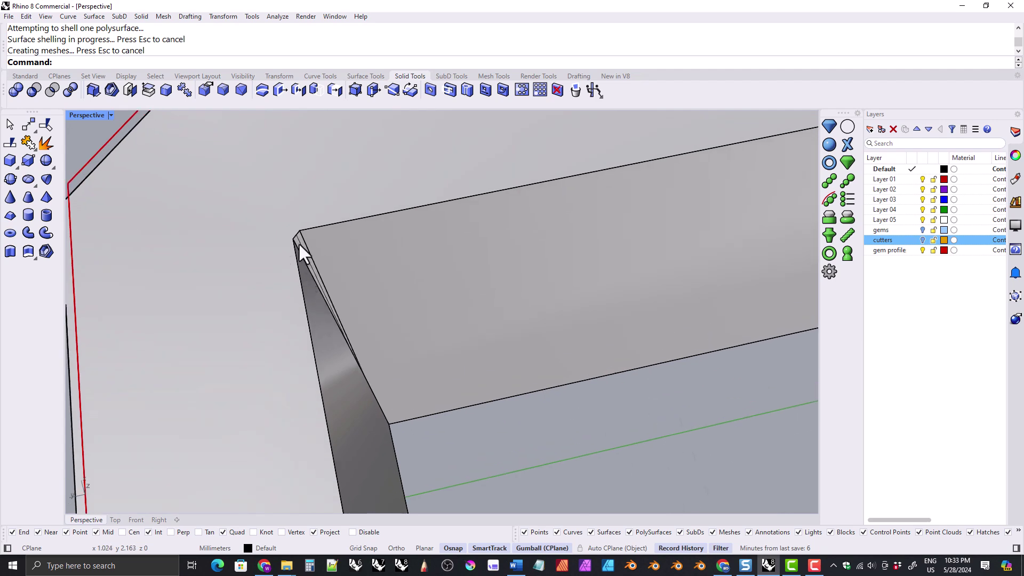
scroll(384, 416, up, 5)
scroll(388, 413, down, 5)
right_drag(384, 418, 560, 222)
scroll(533, 308, up, 4)
scroll(551, 211, up, 3)
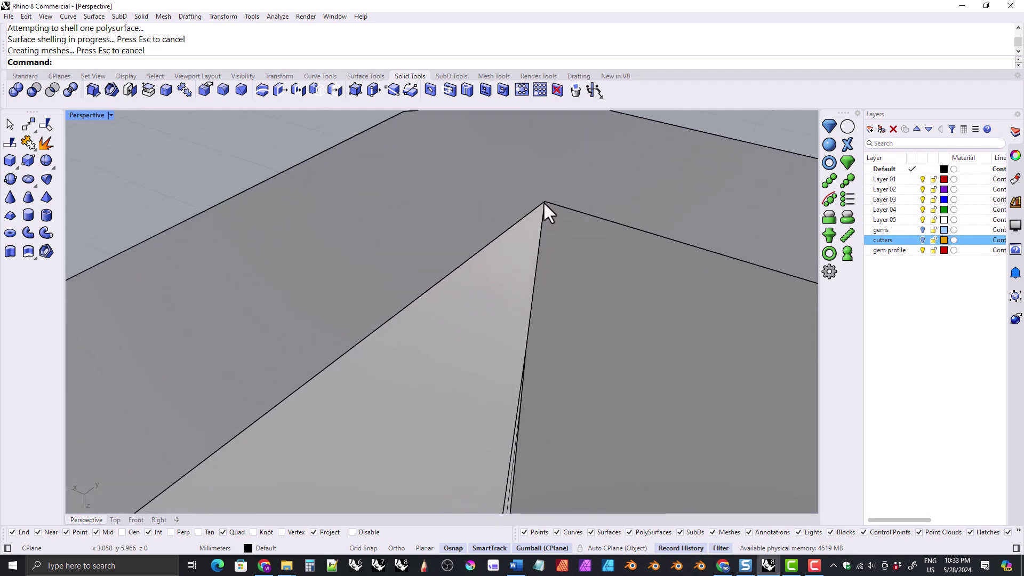
scroll(532, 309, down, 7)
right_drag(515, 275, 336, 347)
scroll(338, 272, up, 6)
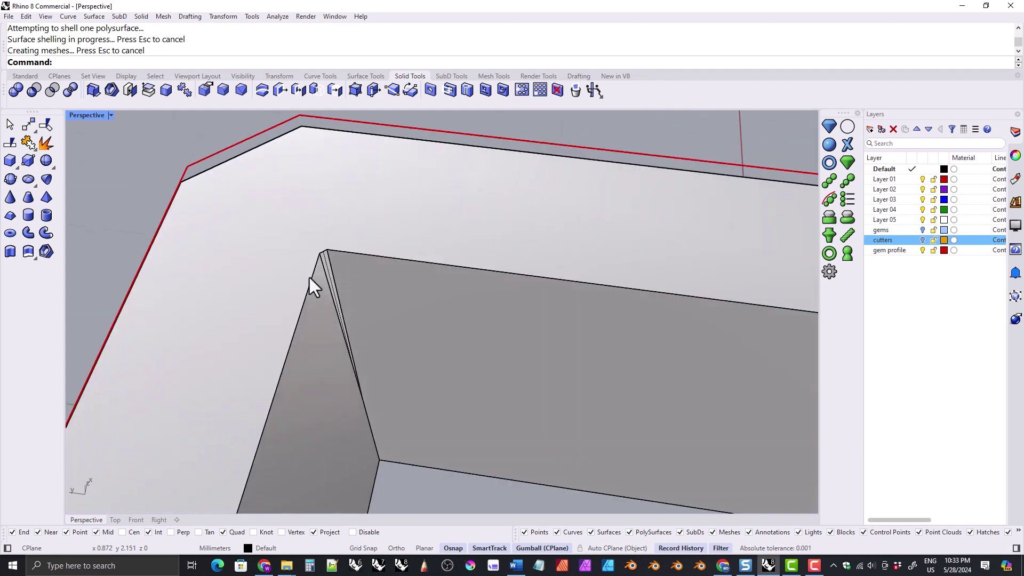
scroll(309, 269, up, 3)
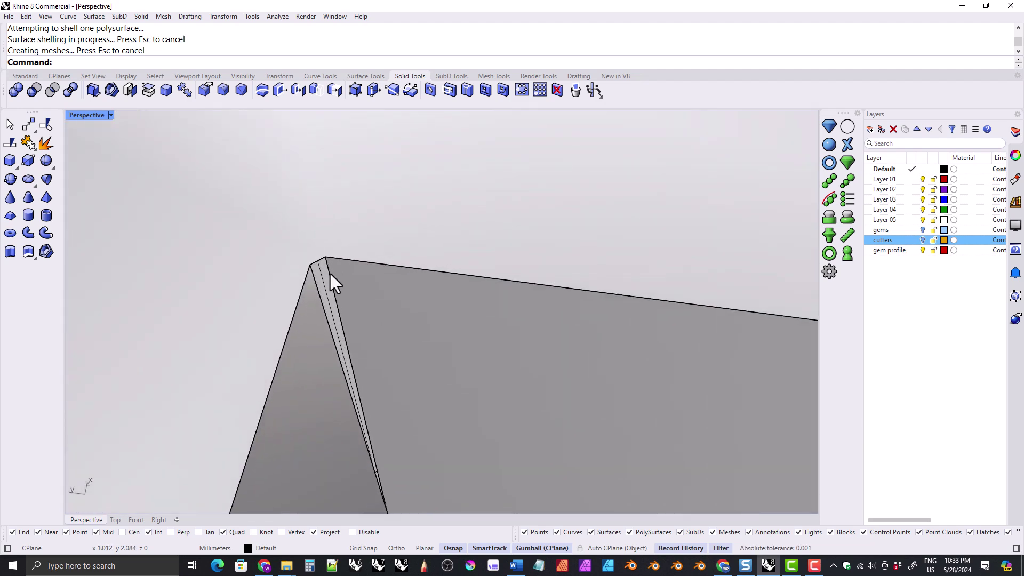
scroll(314, 236, down, 8)
right_drag(347, 304, 389, 286)
Undo the 0.9 mm shell and try a 0.95 mm shell with the top and bottom faces removed
key(ctrl+z)
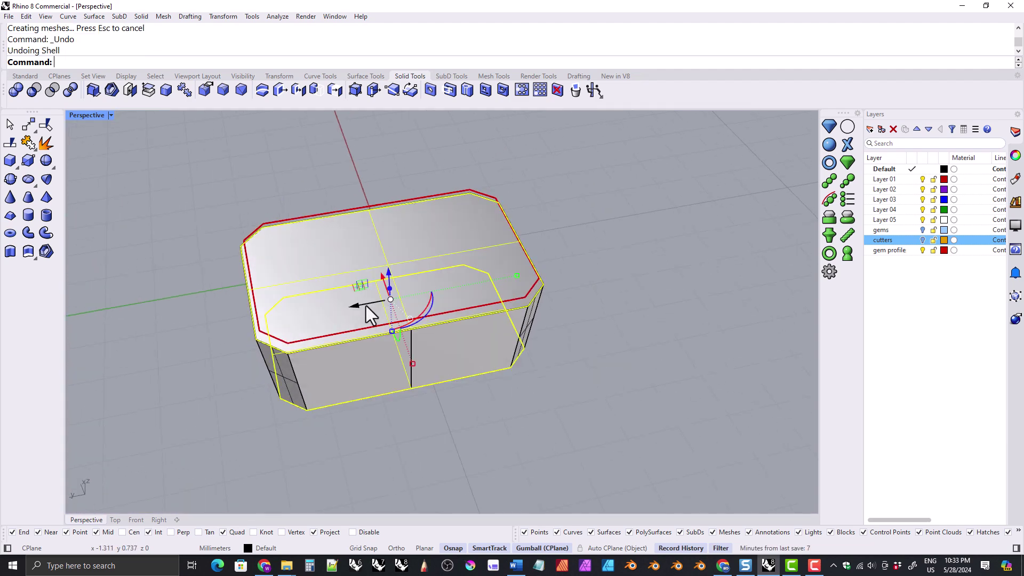
key(Escape)
click(111, 89)
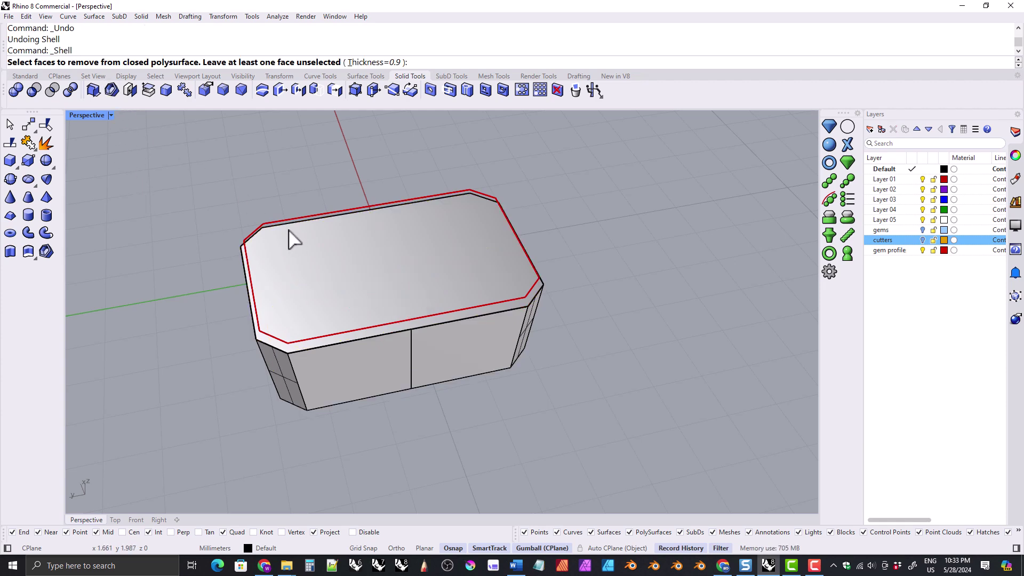
click(373, 62)
text(0.95)
key(Return)
click(337, 335)
right_drag(325, 301, 325, 275)
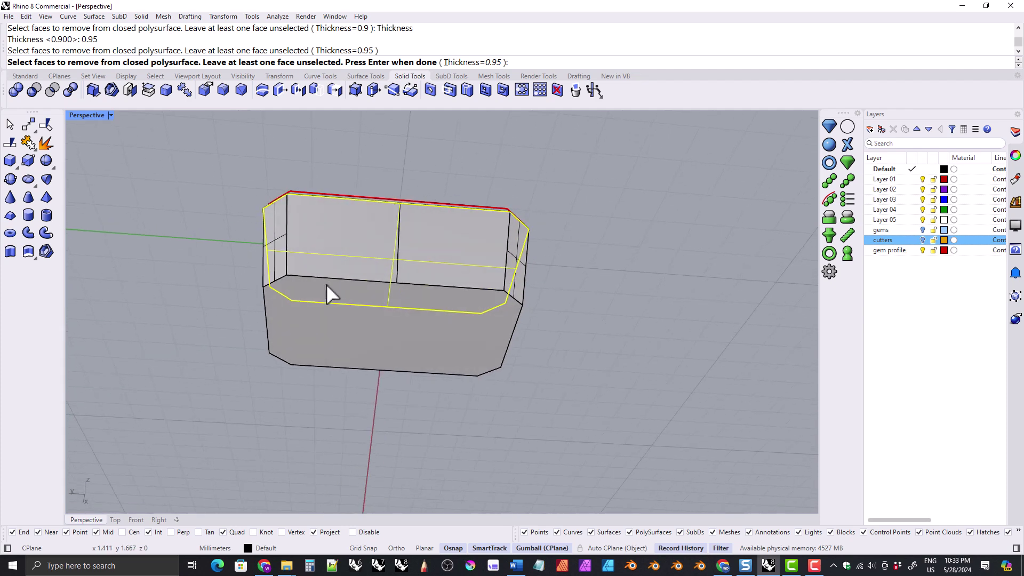
key(Return)
Inspect an inner corner of the 0.95 mm shell and undo that shell
scroll(303, 285, up, 10)
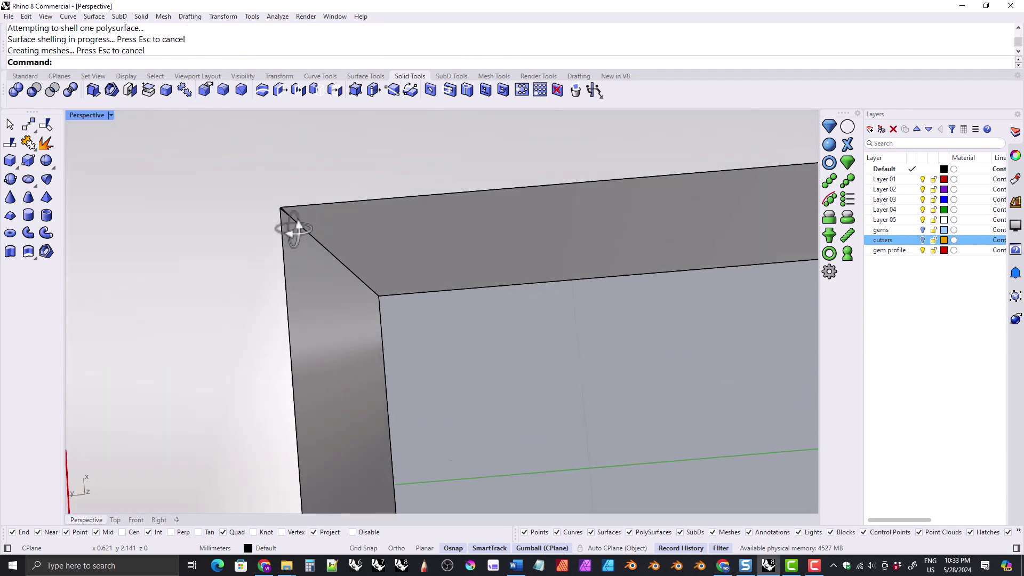
shift+right_drag(263, 160, 383, 301)
scroll(394, 301, up, 5)
scroll(376, 233, down, 15)
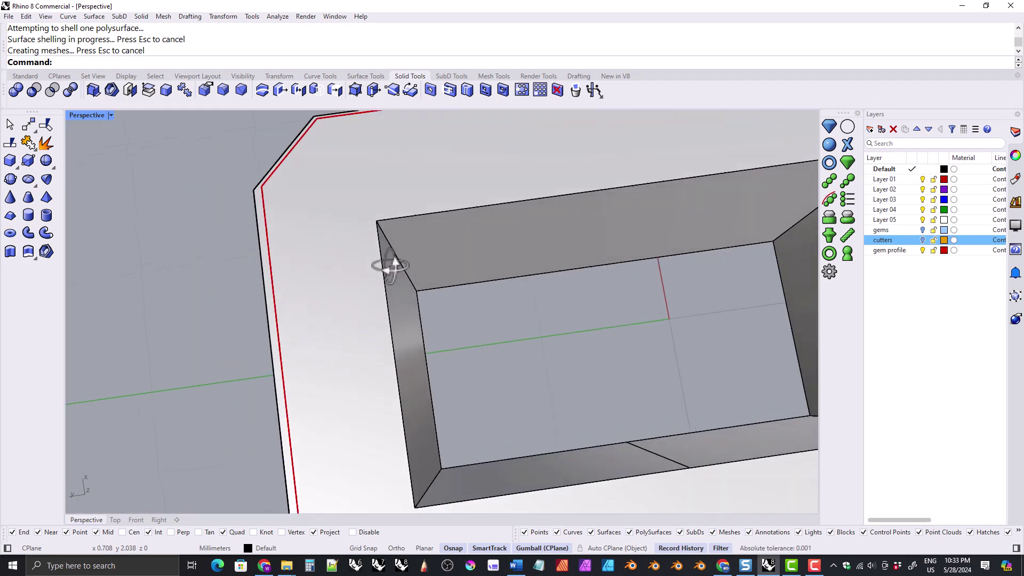
key(ctrl+z)
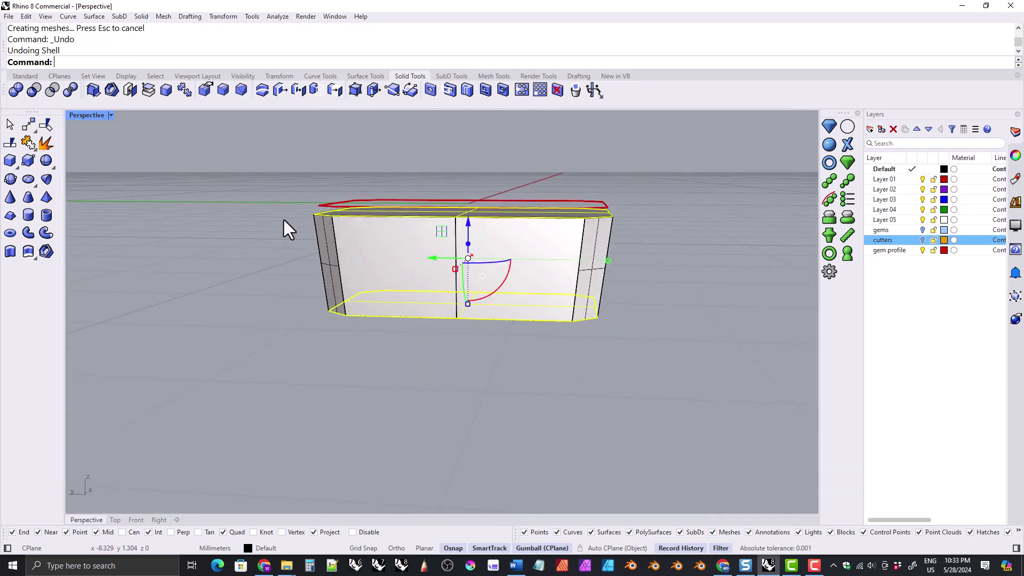
Shell the tapered solid with a thickness of 1 mm, removing the top and bottom faces, and check an inner corner
click(111, 90)
right_drag(277, 176, 394, 293)
key(Return)
click(397, 213)
key(Return)
right_drag(373, 194, 382, 194)
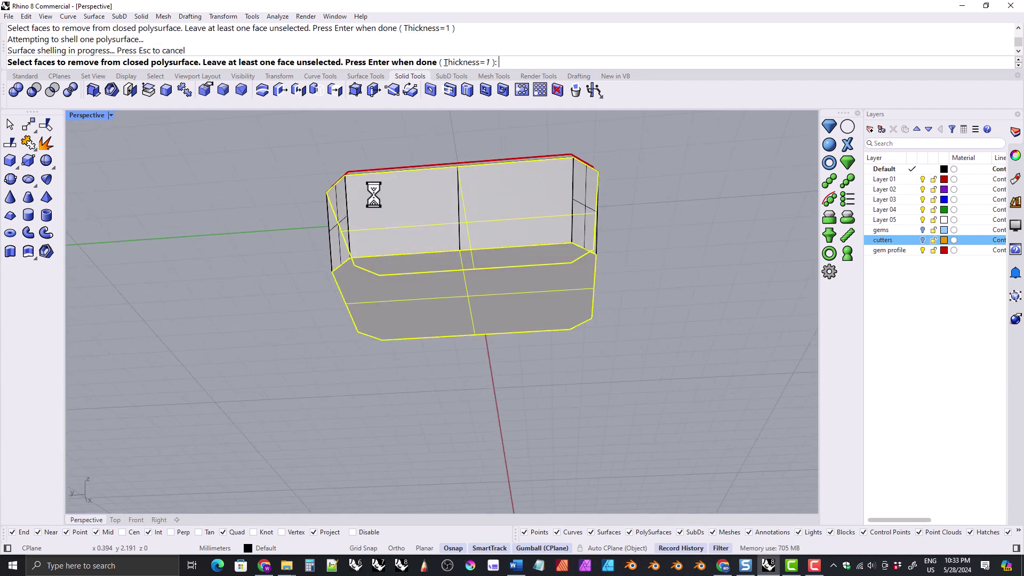
scroll(348, 201, up, 6)
scroll(416, 213, up, 3)
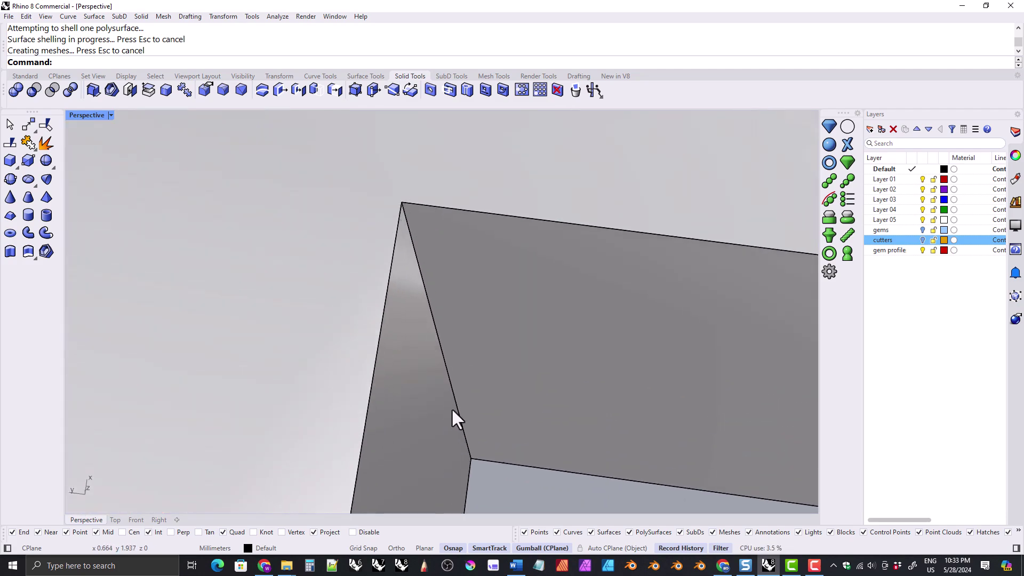
scroll(387, 288, down, 9)
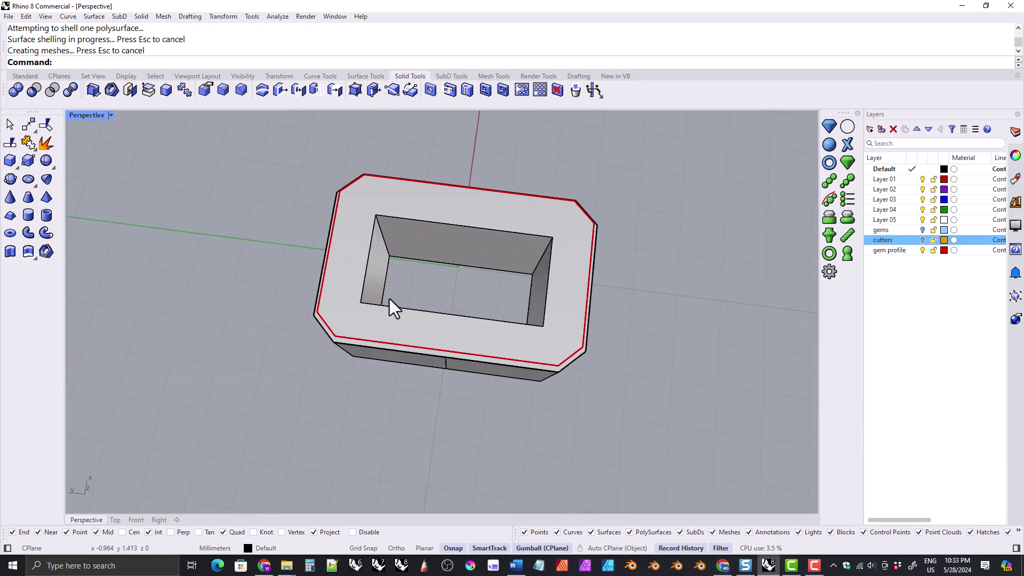
Fillet all inner and outer edges of the 1 mm shelled setting with a 0.15 mm radius
click(221, 91)
drag(265, 133, 651, 382)
right_drag(651, 382, 362, 288)
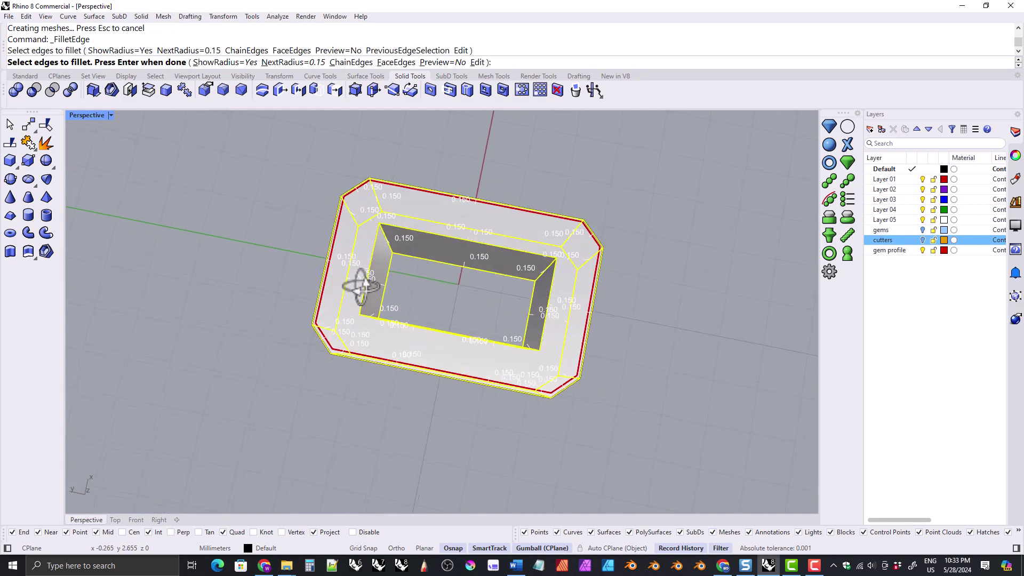
key(Return)
key(Return)
Examine the rounded edges and inner corners of the filleted setting from several angles
scroll(393, 215, up, 5)
right_drag(353, 215, 252, 319)
scroll(473, 196, down, 5)
scroll(354, 309, up, 3)
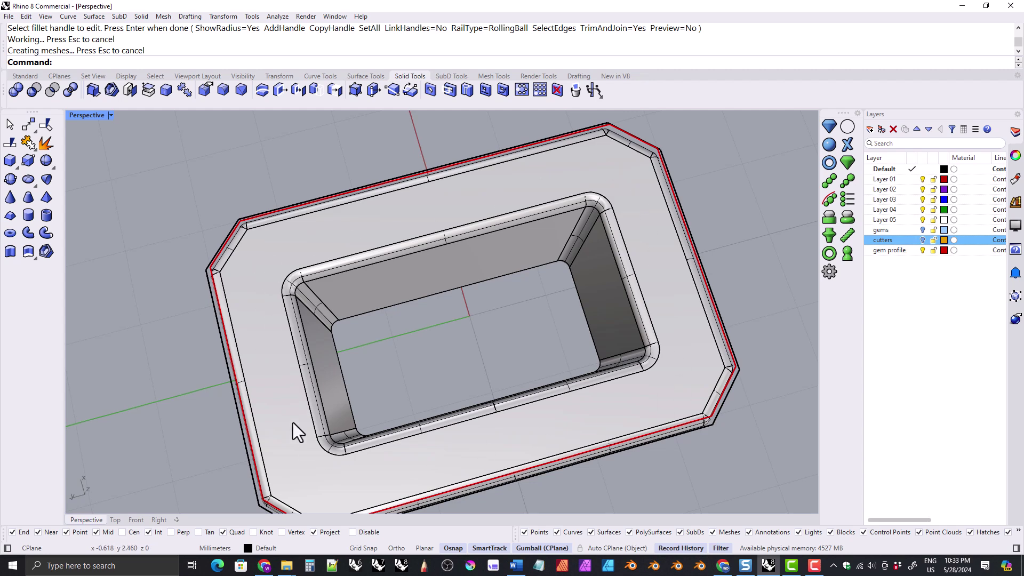
right_drag(349, 408, 332, 235)
key(Return)
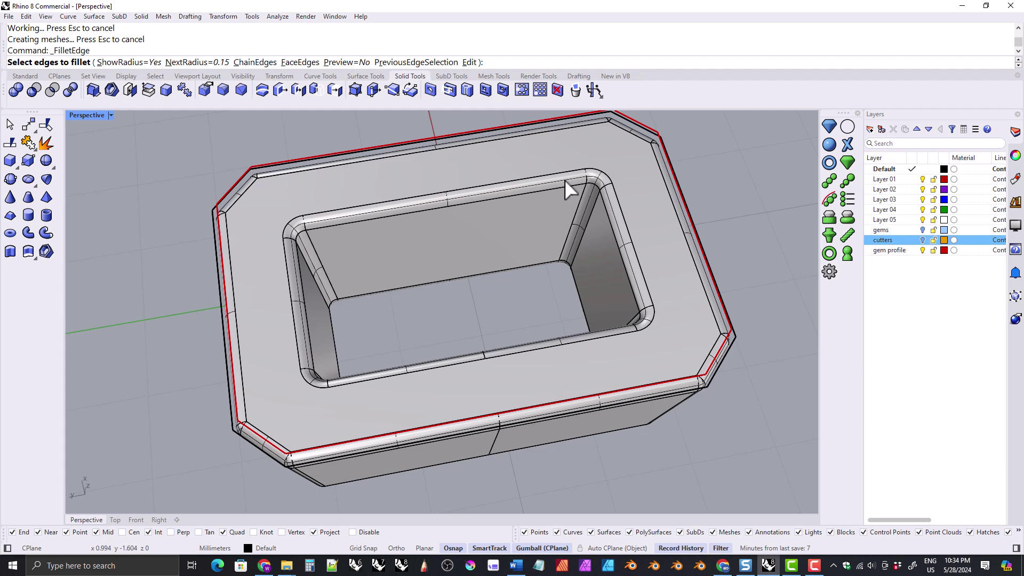
right_drag(282, 264, 343, 346)
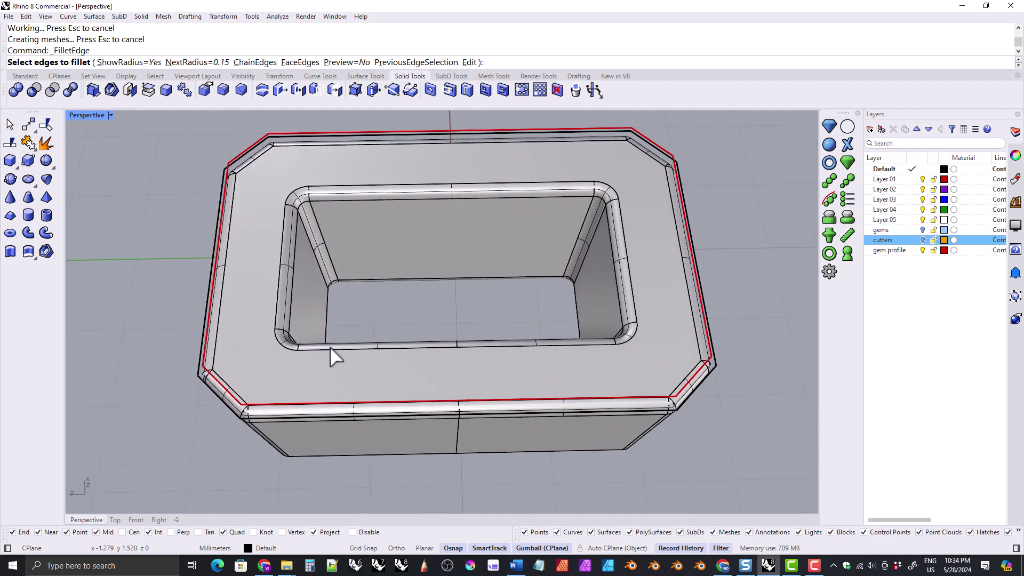
right_drag(295, 341, 363, 334)
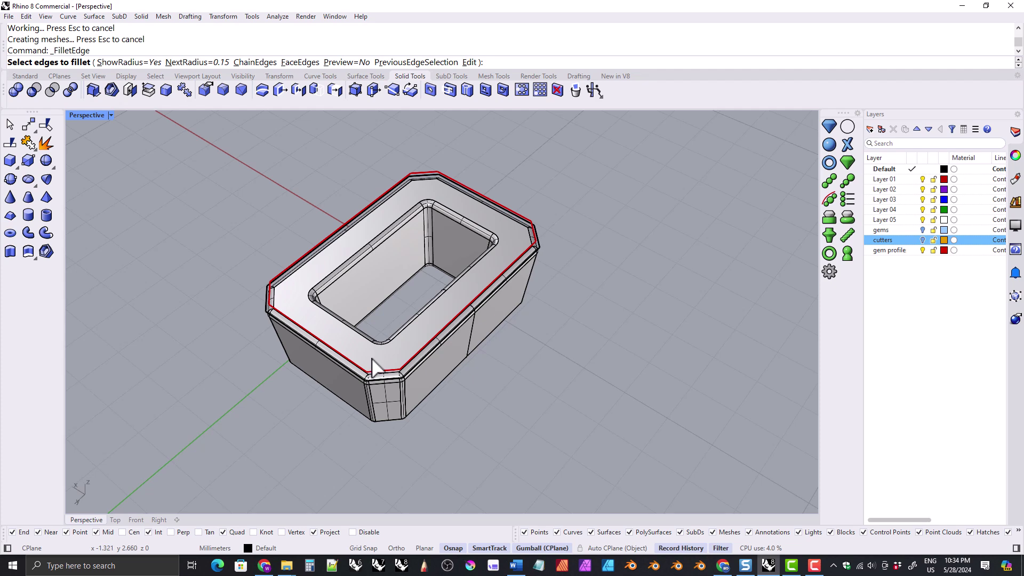
right_drag(375, 368, 612, 351)
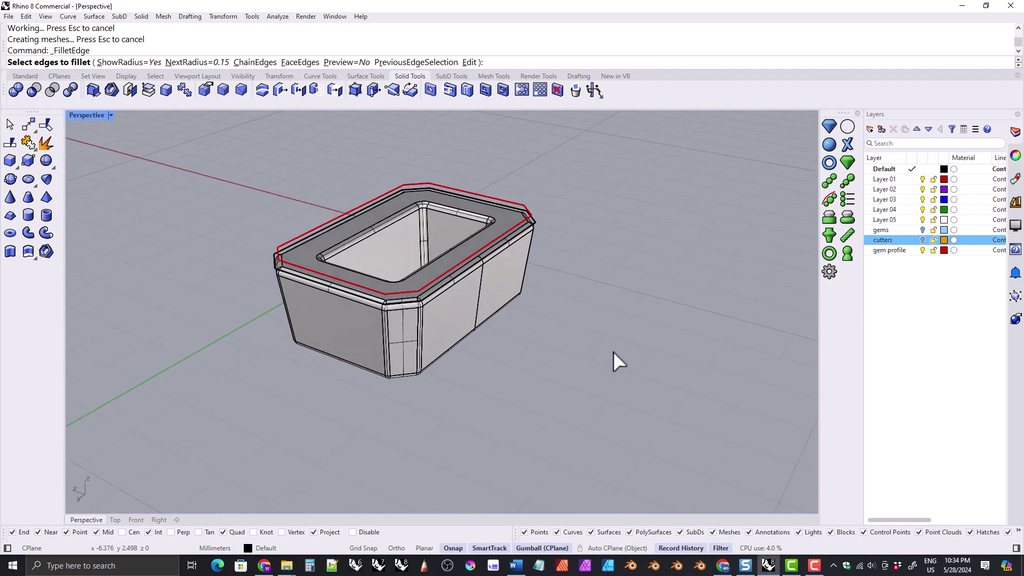
Show the cutters layer and subtract the gem cutter from the filleted setting with Boolean Difference
click(923, 240)
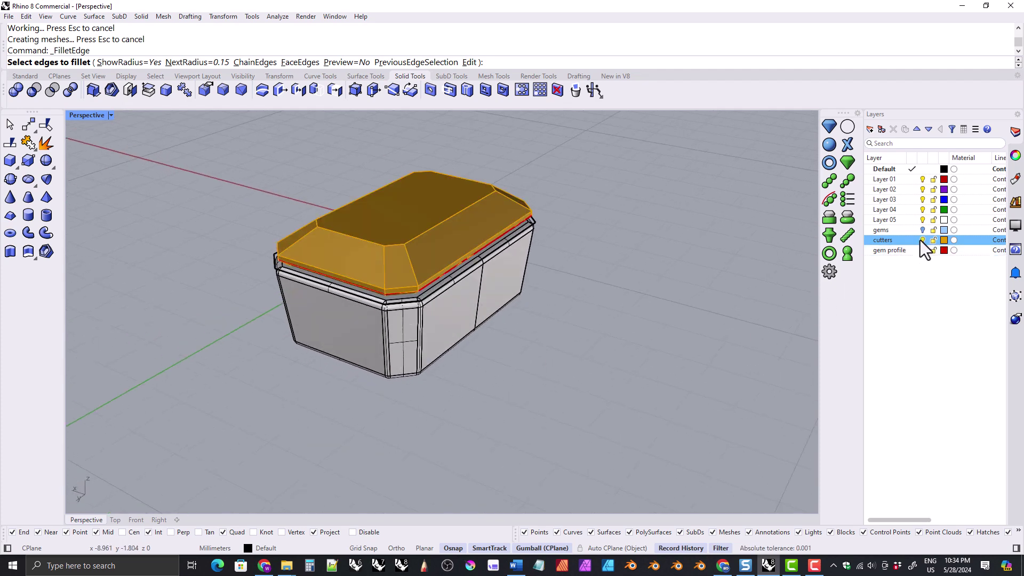
key(Escape)
click(331, 339)
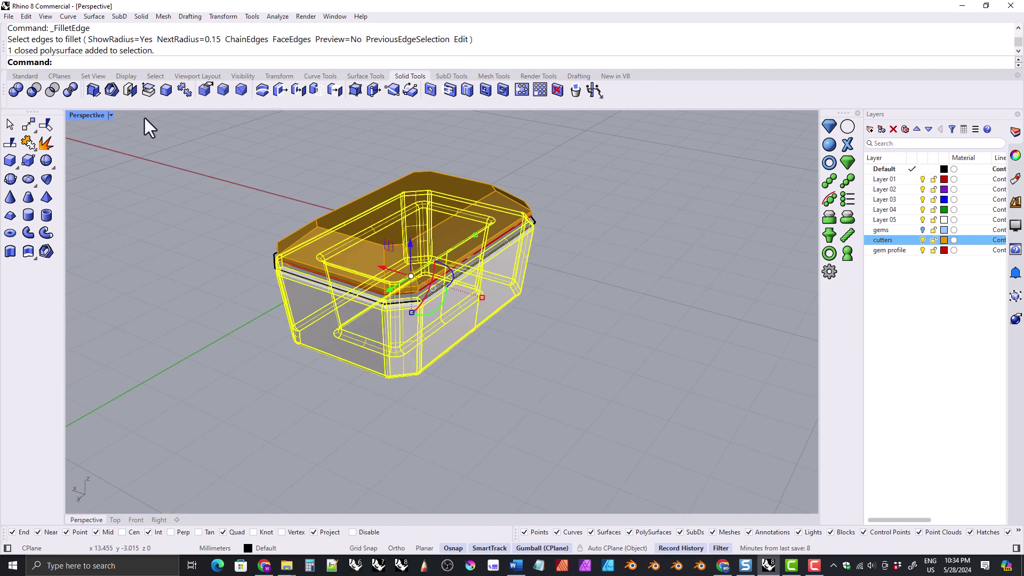
click(36, 91)
click(338, 187)
key(Return)
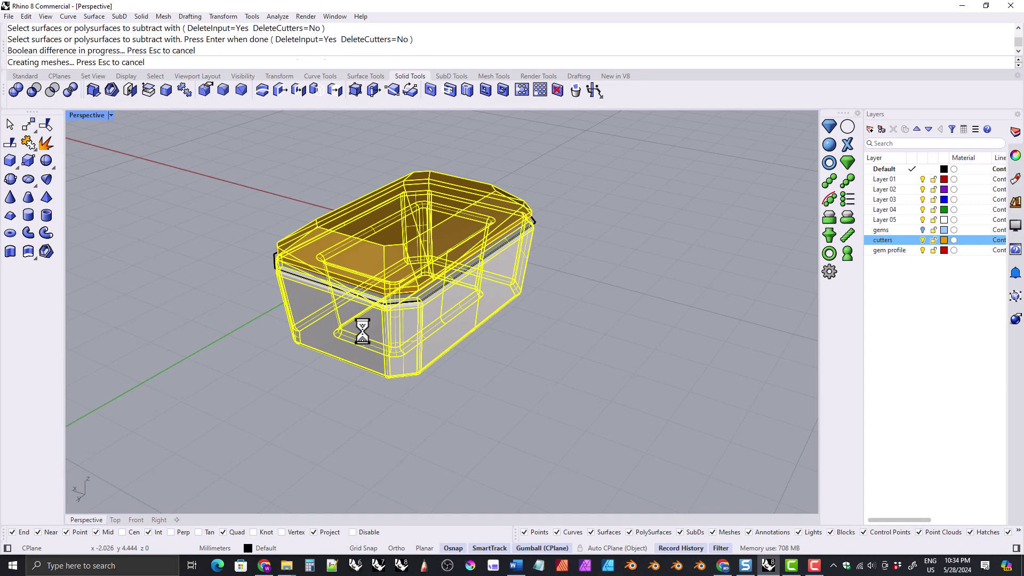
Hide the cutters layer to inspect the gem seat cut into the setting, and show it again
click(922, 240)
right_drag(533, 299, 336, 336)
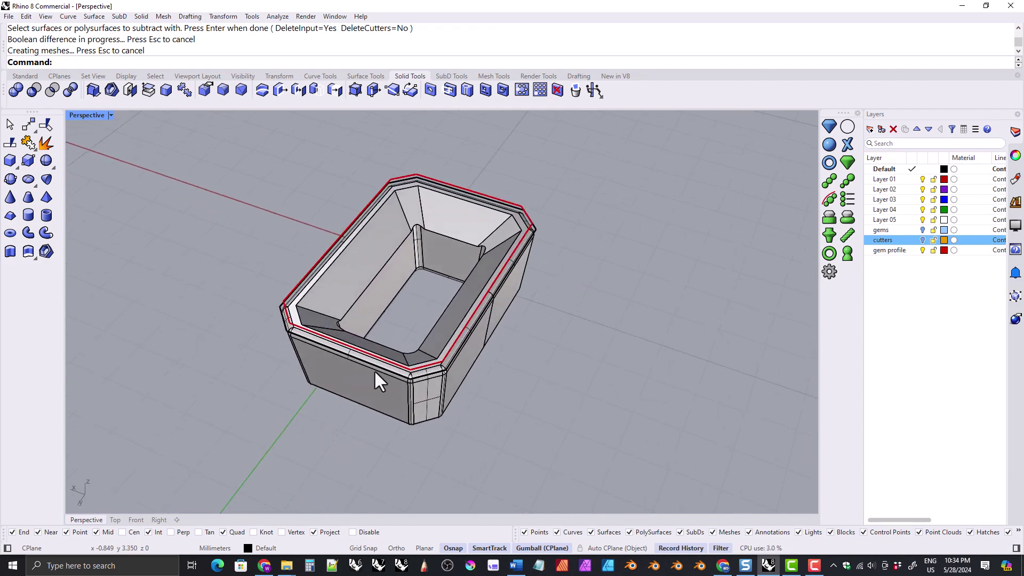
click(923, 240)
right_drag(384, 379, 446, 306)
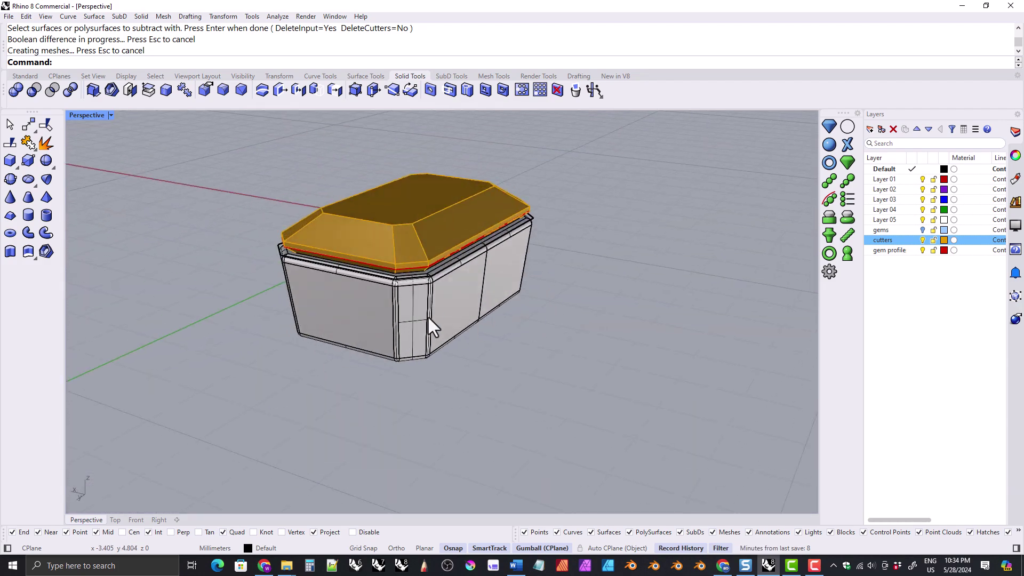
Undo the Boolean Difference that cut the gem seat into the setting
key(ctrl+z)
key(ctrl+z)
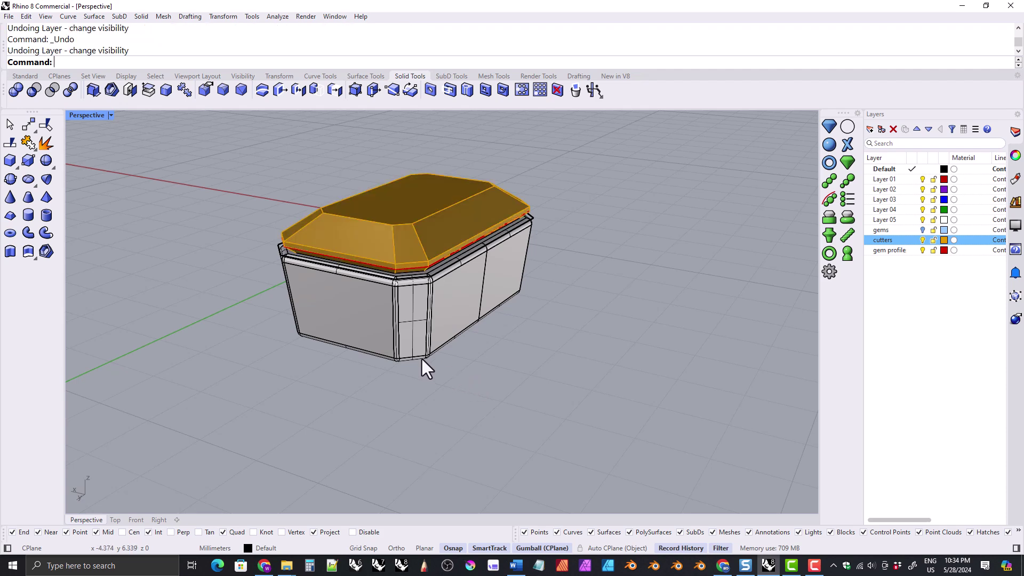
key(ctrl+z)
click(261, 283)
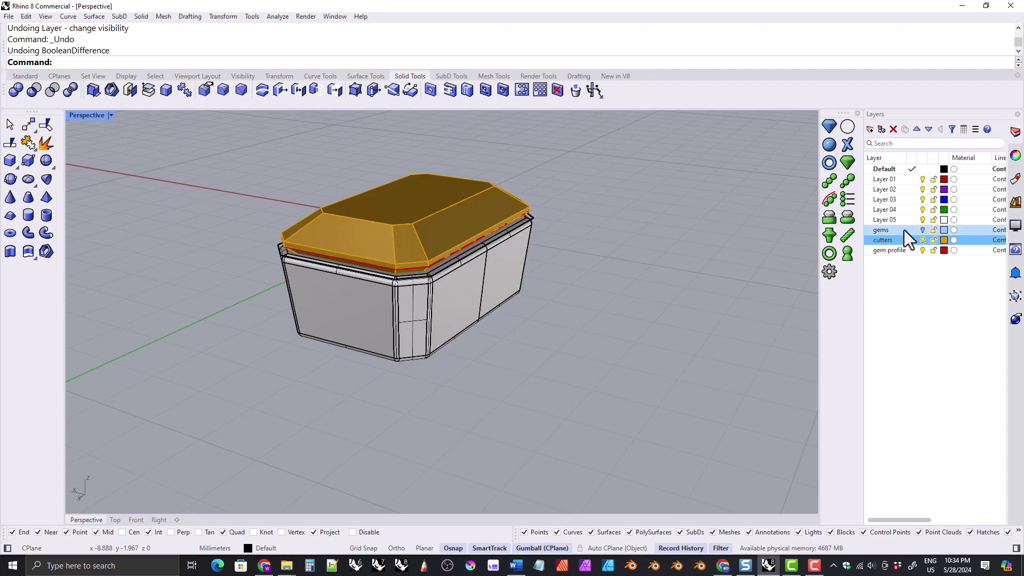
Undo the edge fillets on the shelled setting and view it from the side with the cutters layer hidden
click(922, 240)
right_drag(480, 256, 347, 246)
key(ctrl+z)
key(ctrl+z)
key(ctrl+z)
right_drag(291, 426, 405, 421)
key(Escape)
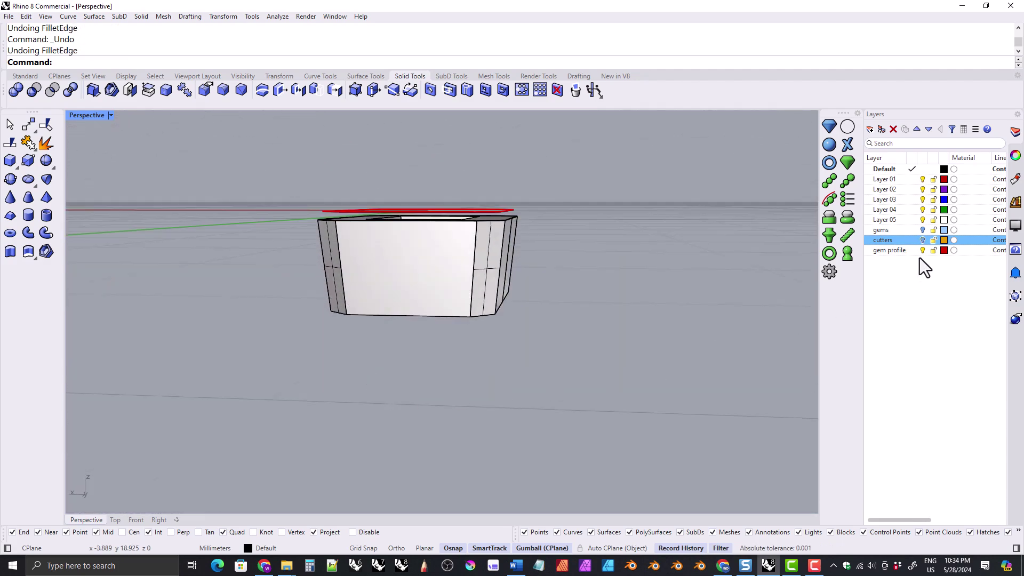
Show the cutters layer and, in the Front view, draw a horizontal line about 5.3 mm long along the setting's top edge, centred on the setting
click(922, 240)
right_drag(415, 330, 346, 362)
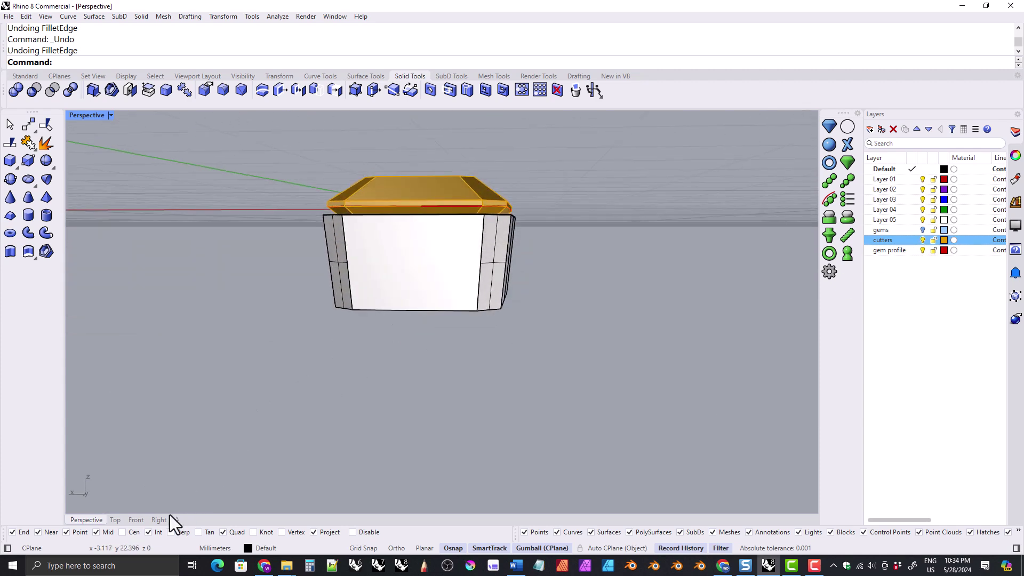
click(136, 520)
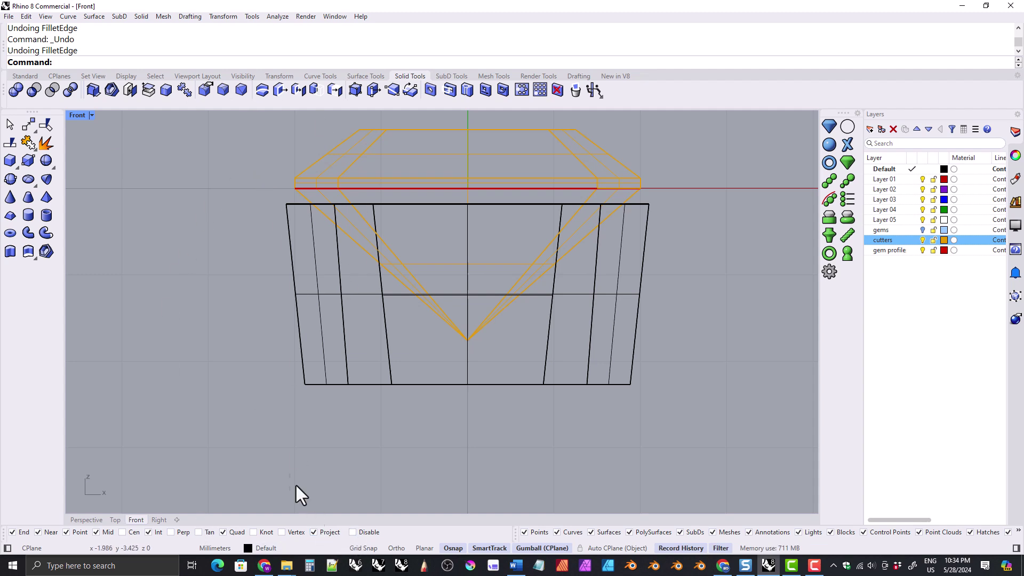
click(320, 76)
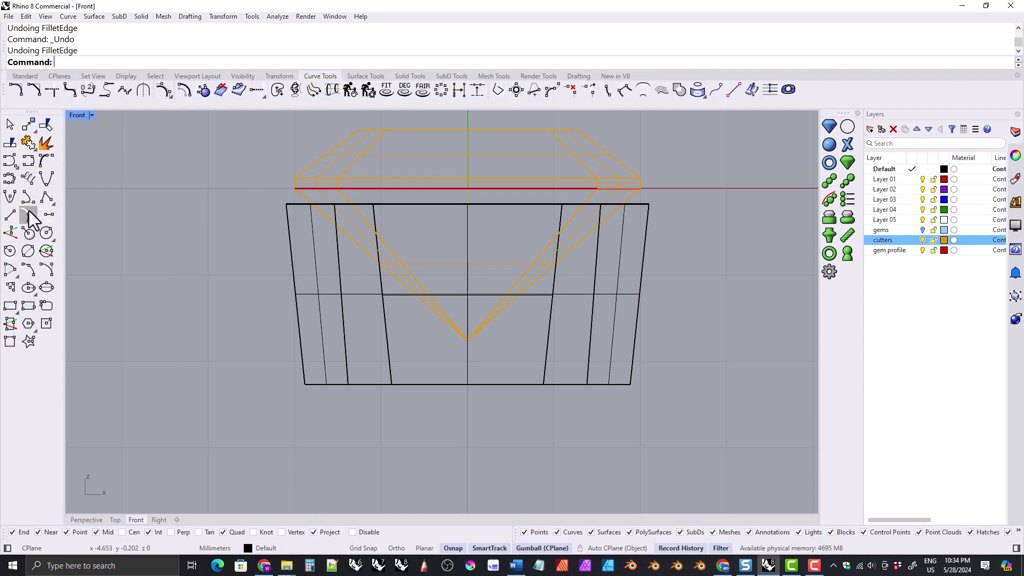
click(9, 216)
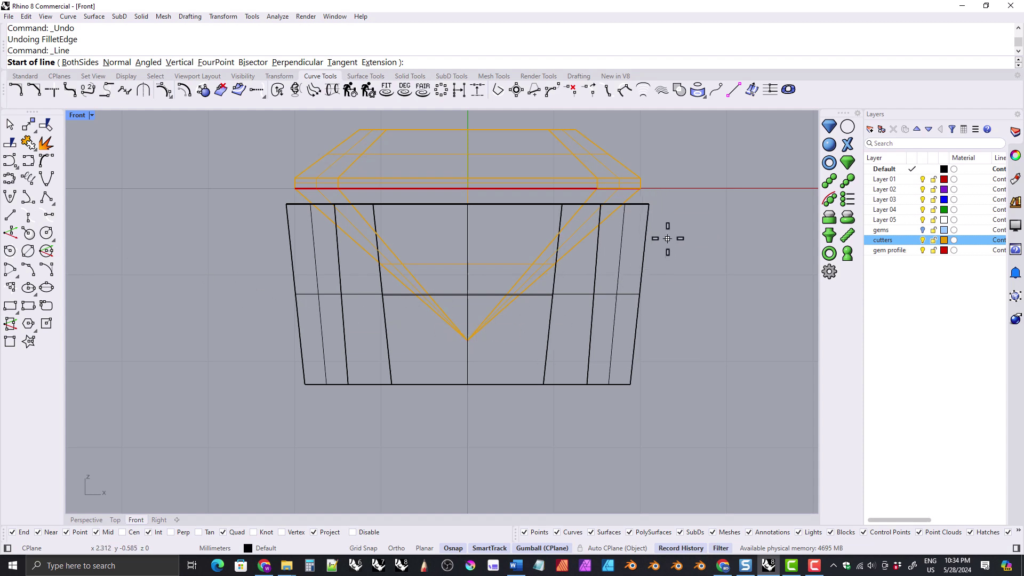
click(648, 204)
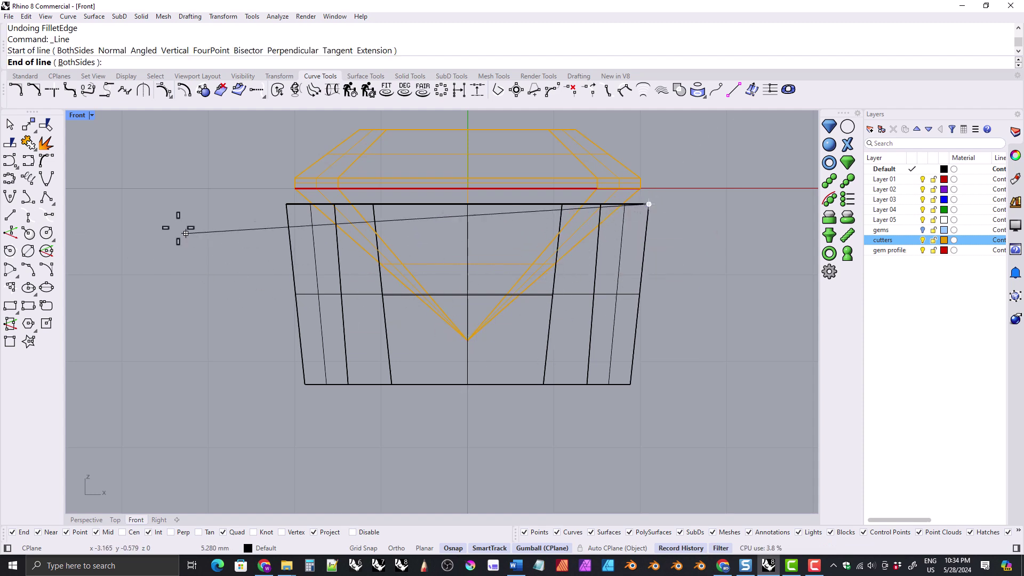
click(191, 205)
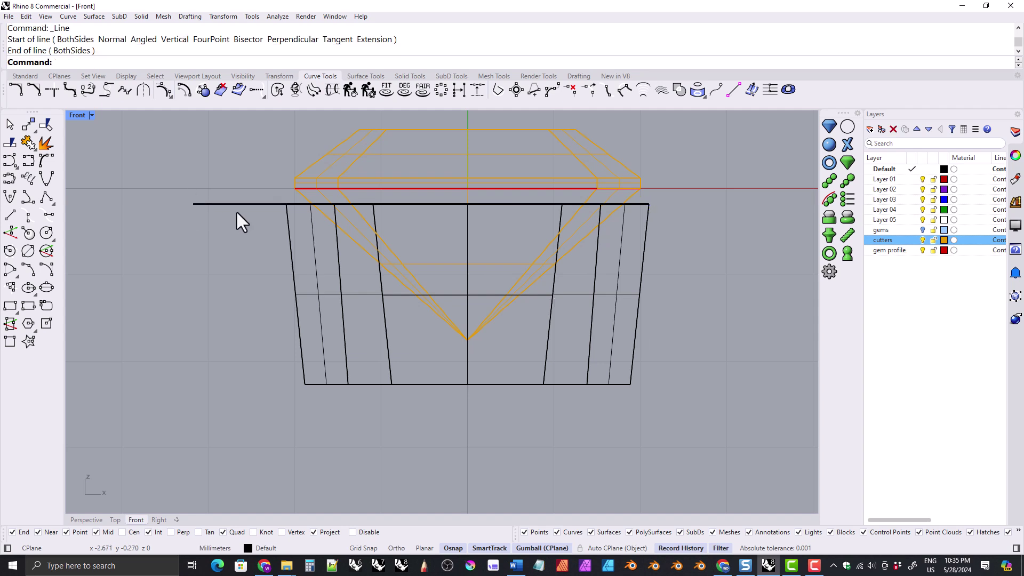
click(320, 205)
drag(456, 205, 501, 203)
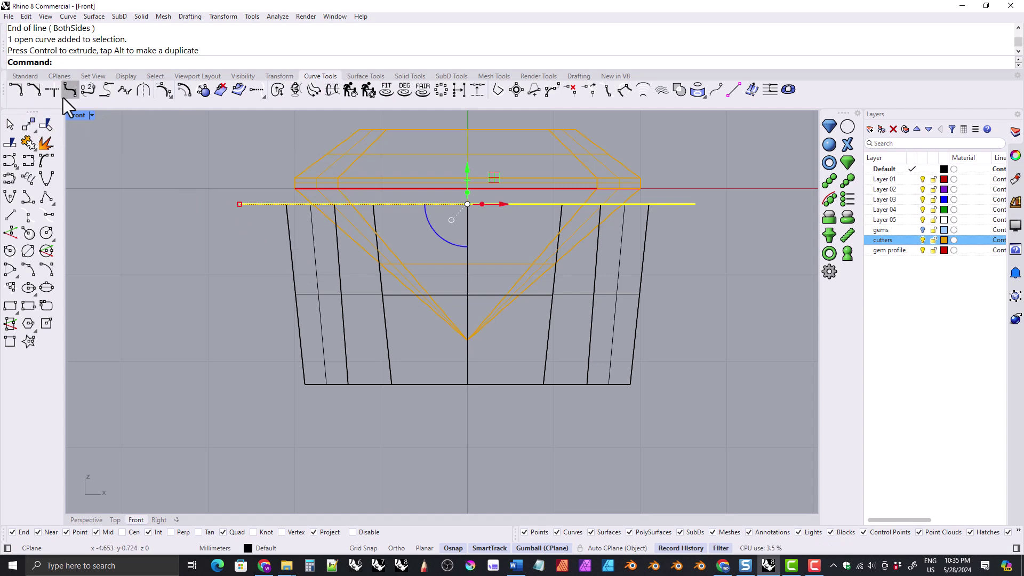
Copy the horizontal line straight down from its midpoint to the setting's bottom edge
click(279, 76)
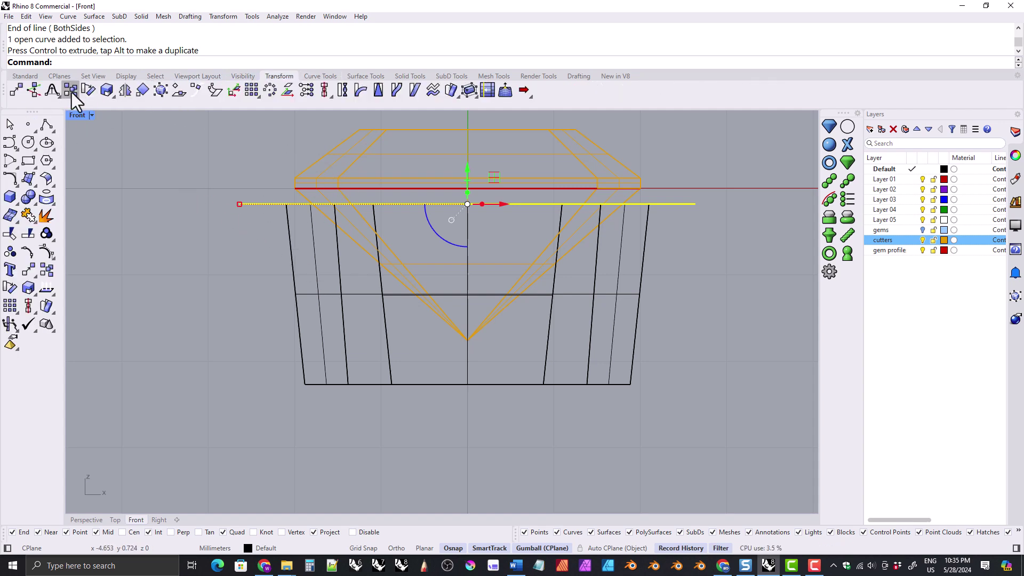
click(71, 91)
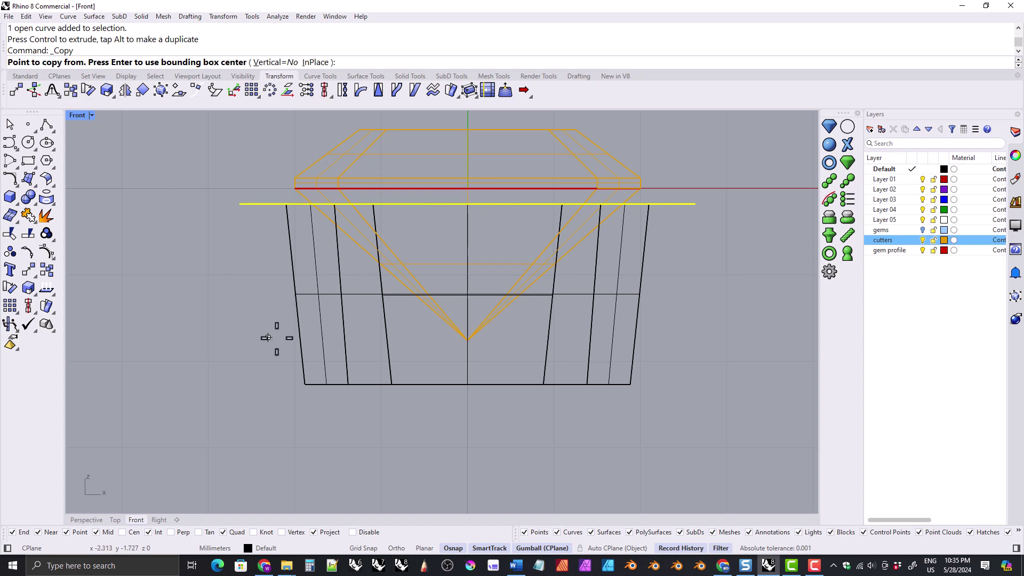
click(467, 204)
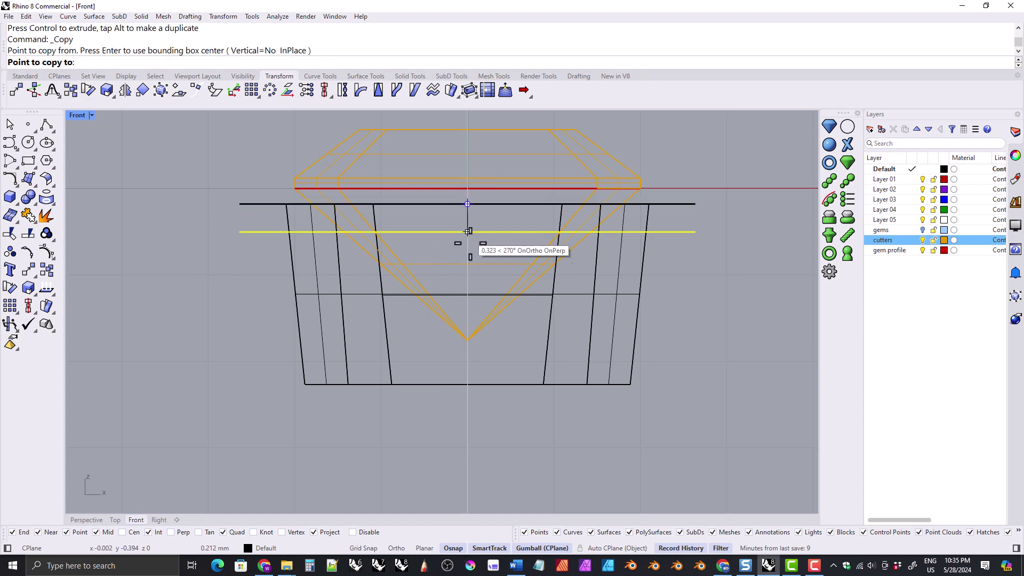
click(467, 384)
key(Return)
Create 2 evenly spaced tween curves between the top and bottom lines
shift+click(261, 385)
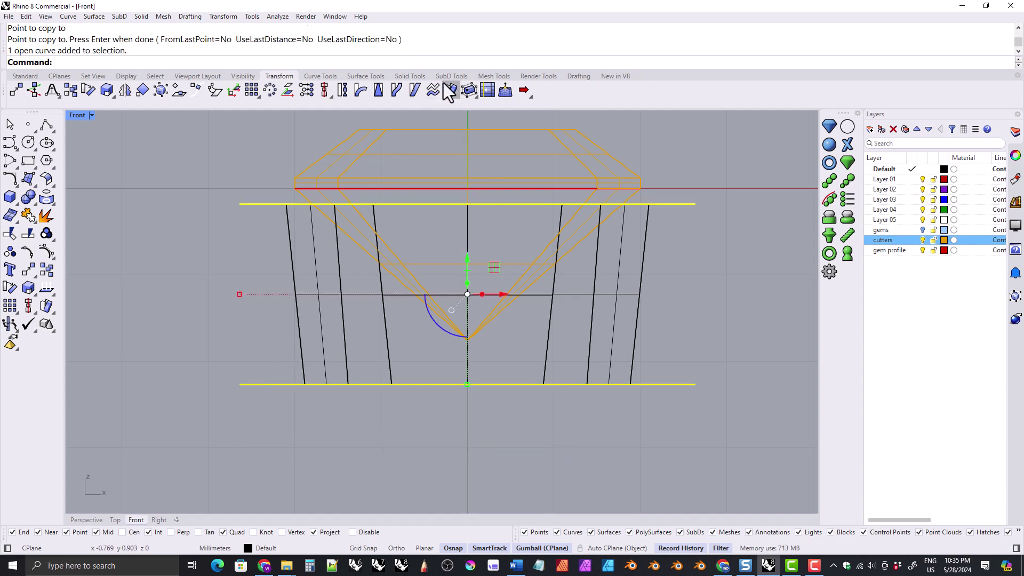
click(321, 77)
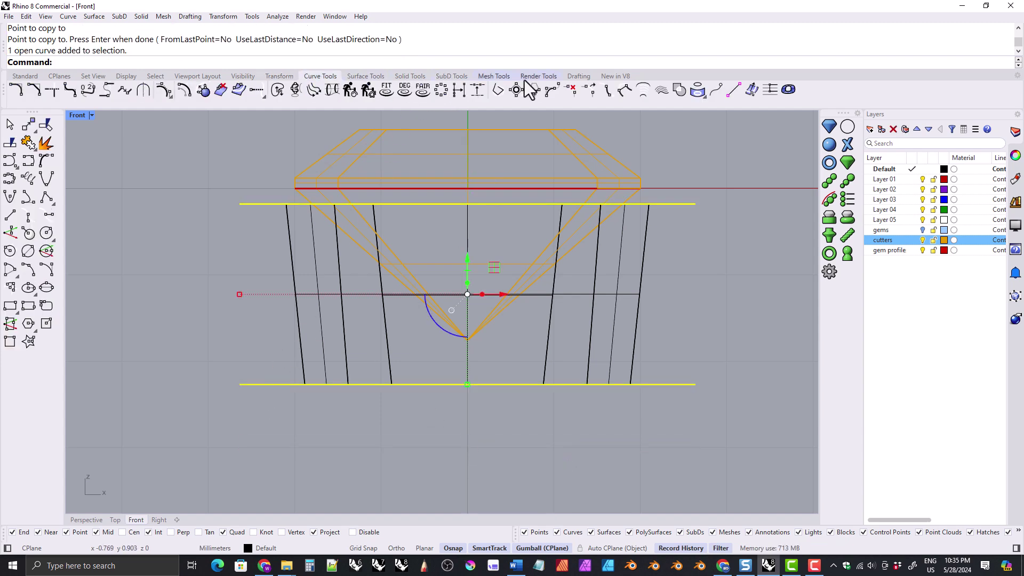
click(644, 91)
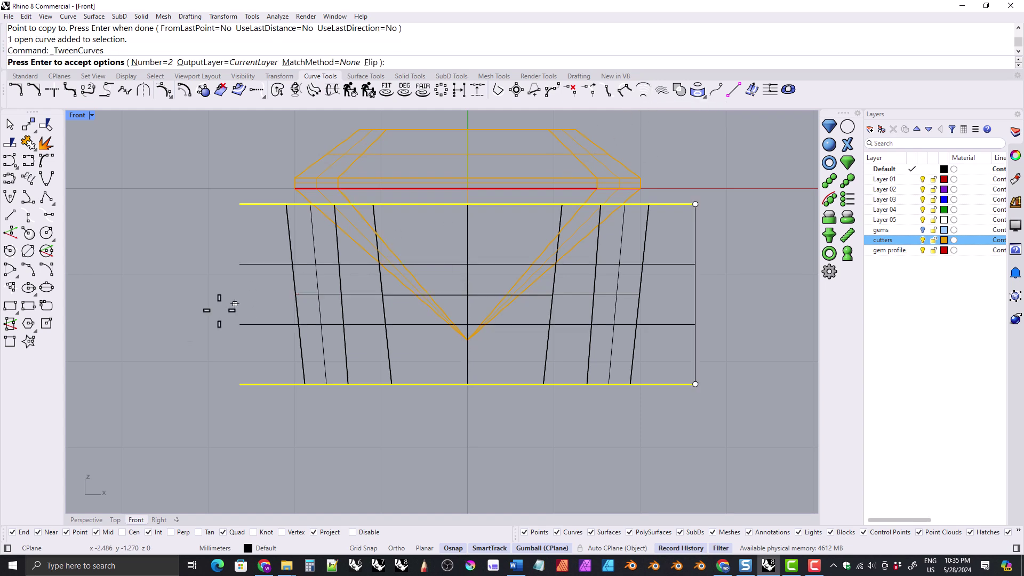
click(154, 62)
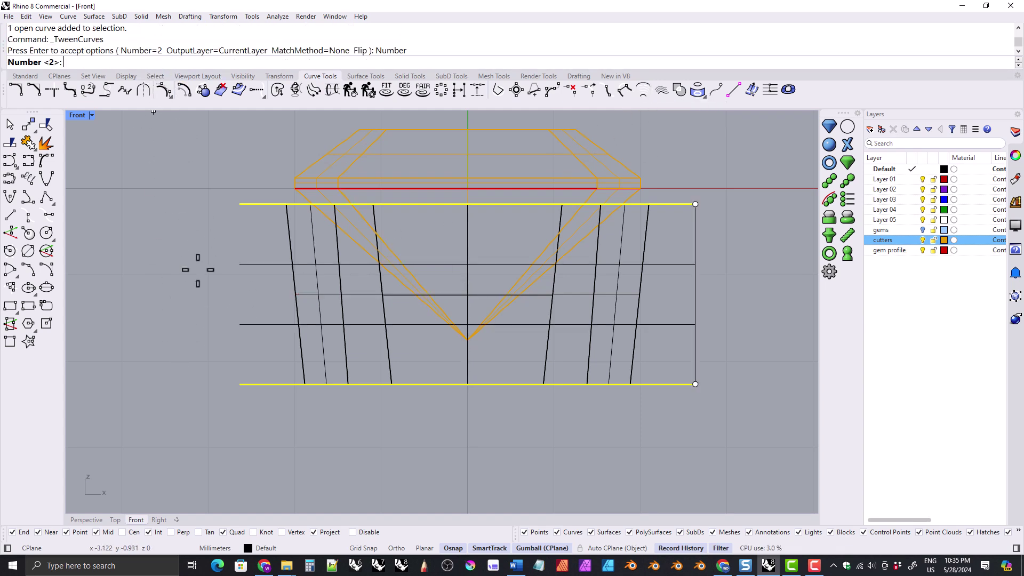
text(2)
key(Return)
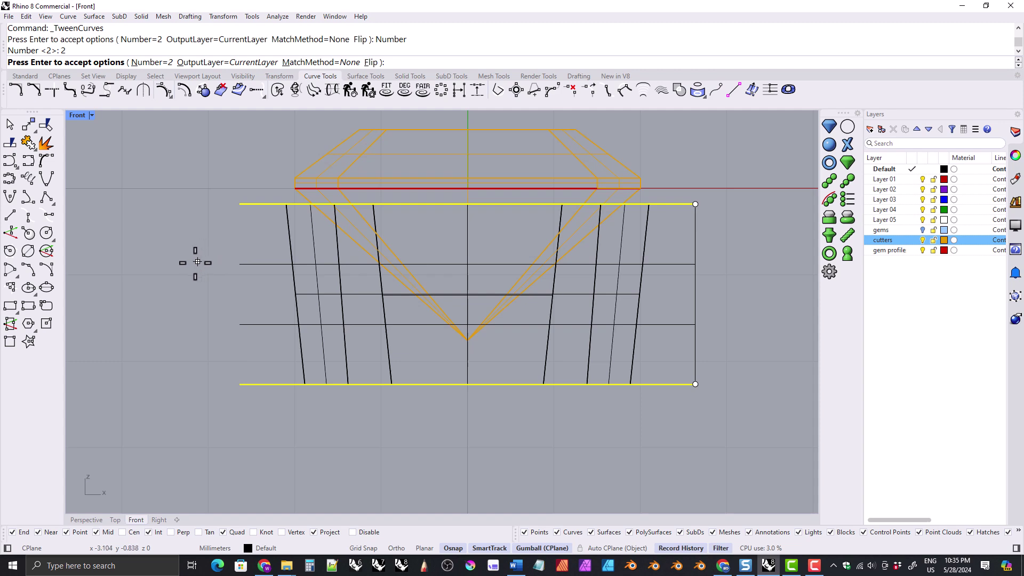
key(Return)
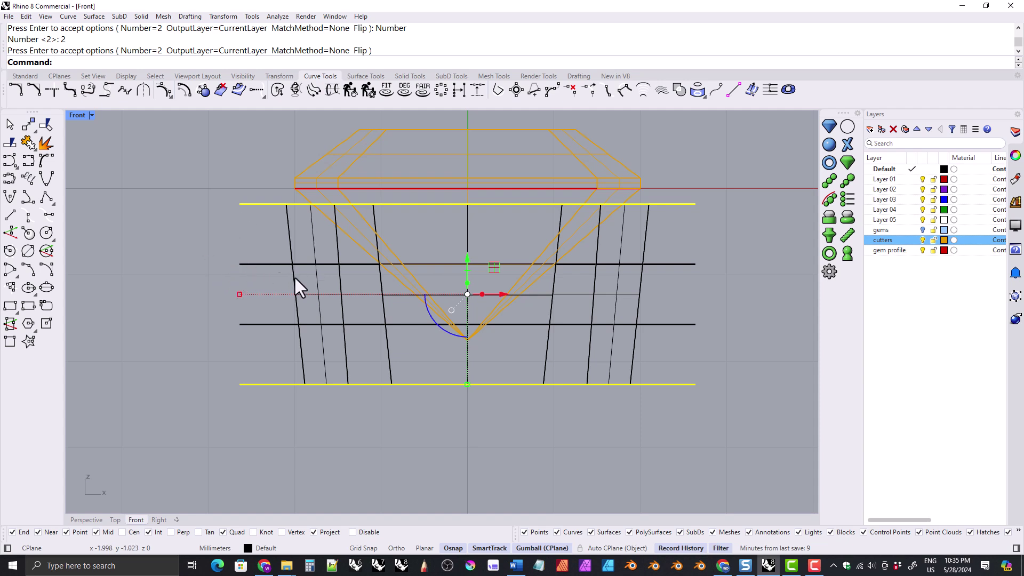
key(Escape)
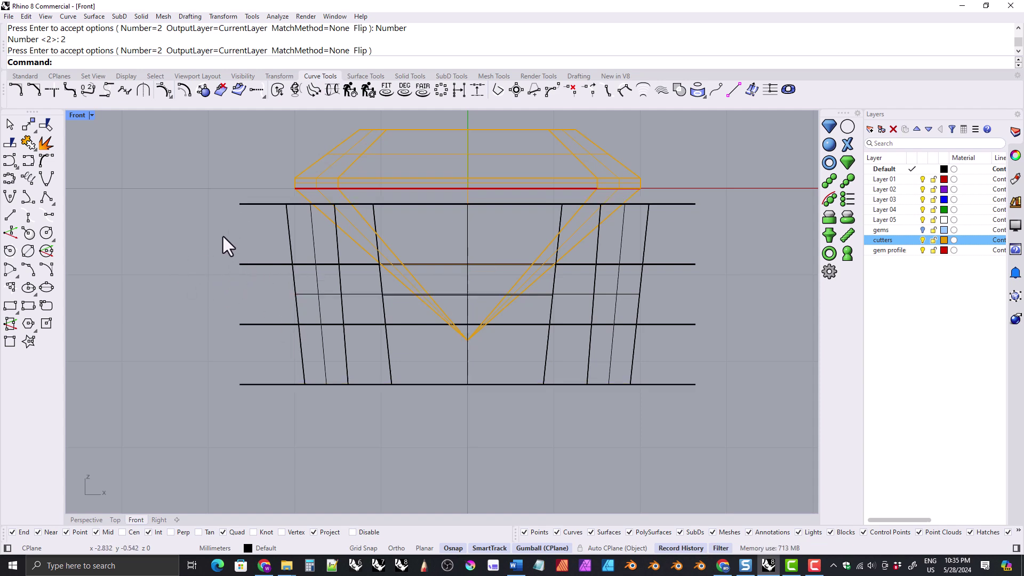
Offset the top line 0.9 mm downward
click(214, 97)
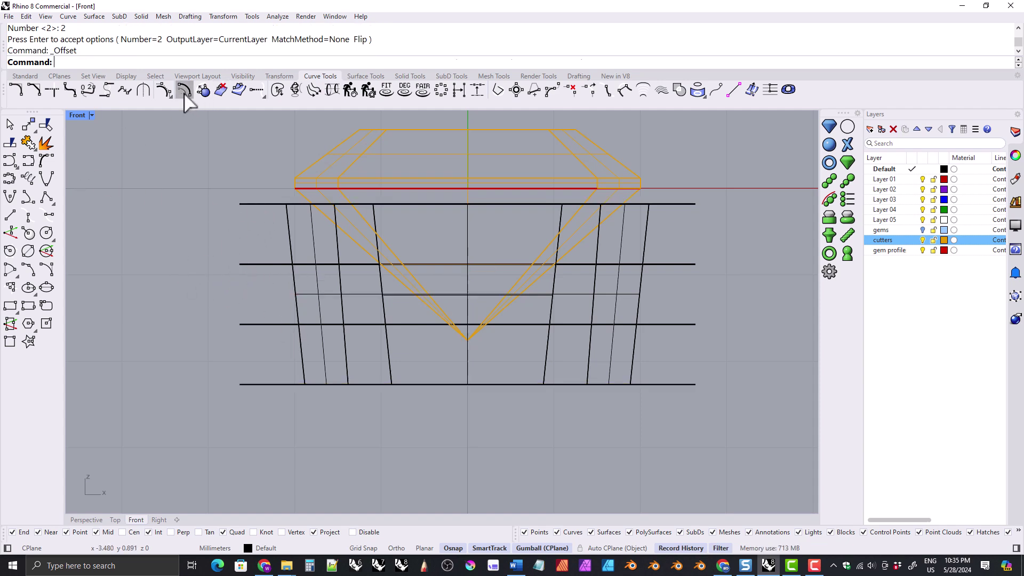
click(261, 203)
text(1.2)
key(BackSpace)
key(BackSpace)
text(0.9)
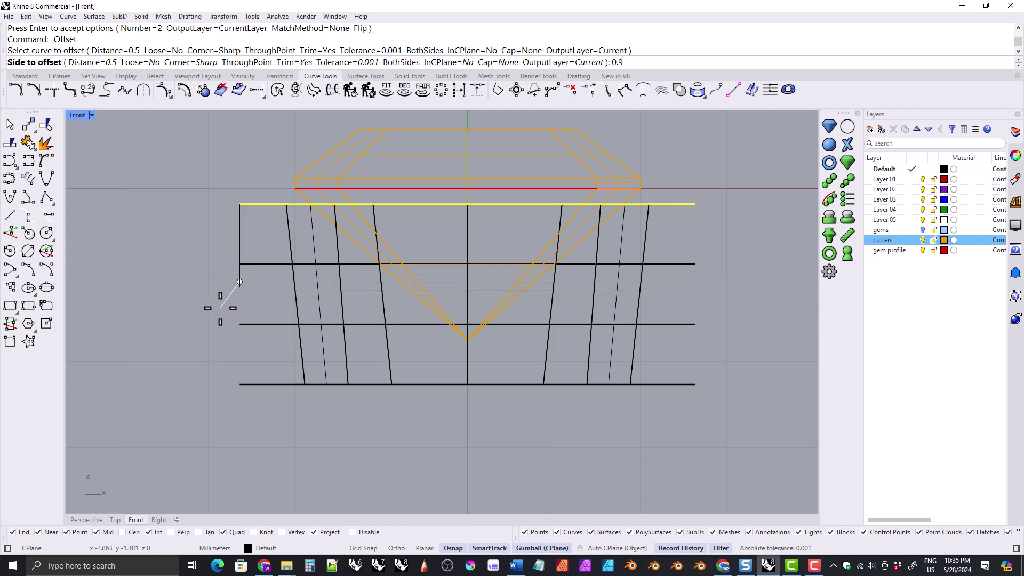
key(Return)
click(240, 282)
key(Return)
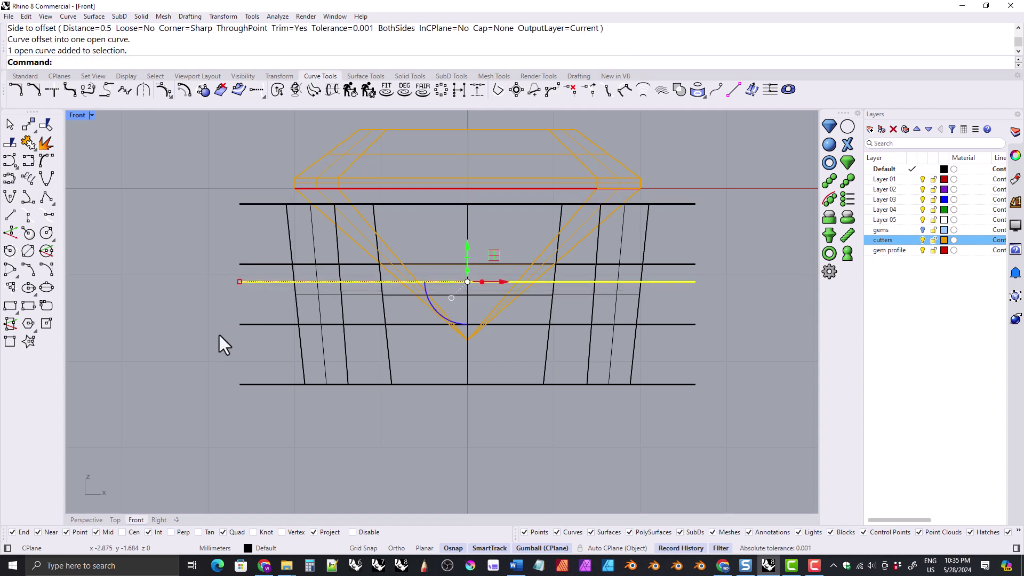
key(Escape)
Try to offset the bottom line upward by 0.7 mm, and undo the 0.9 mm offset of the top line
click(256, 385)
key(Return)
text(0.7)
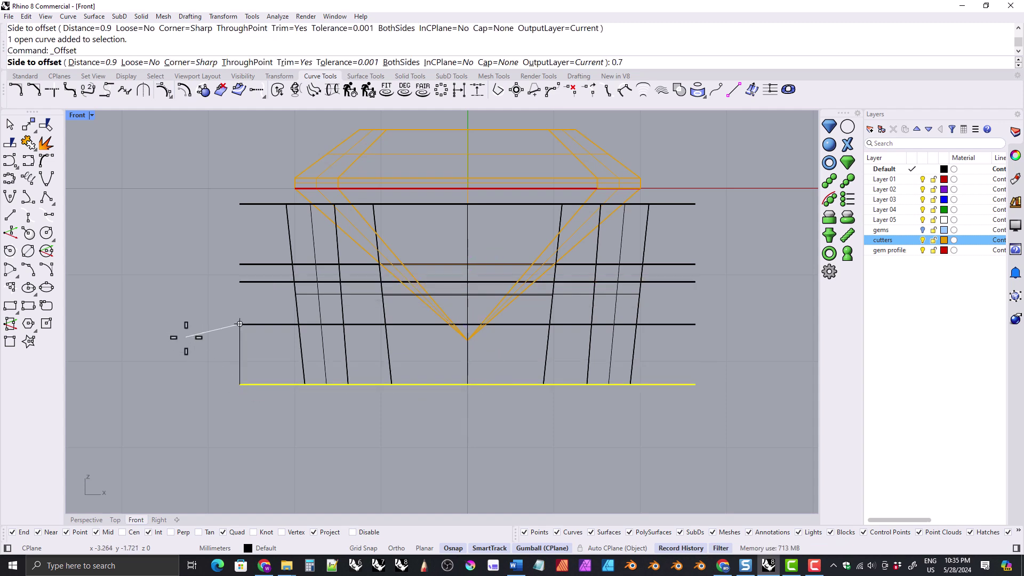
key(Escape)
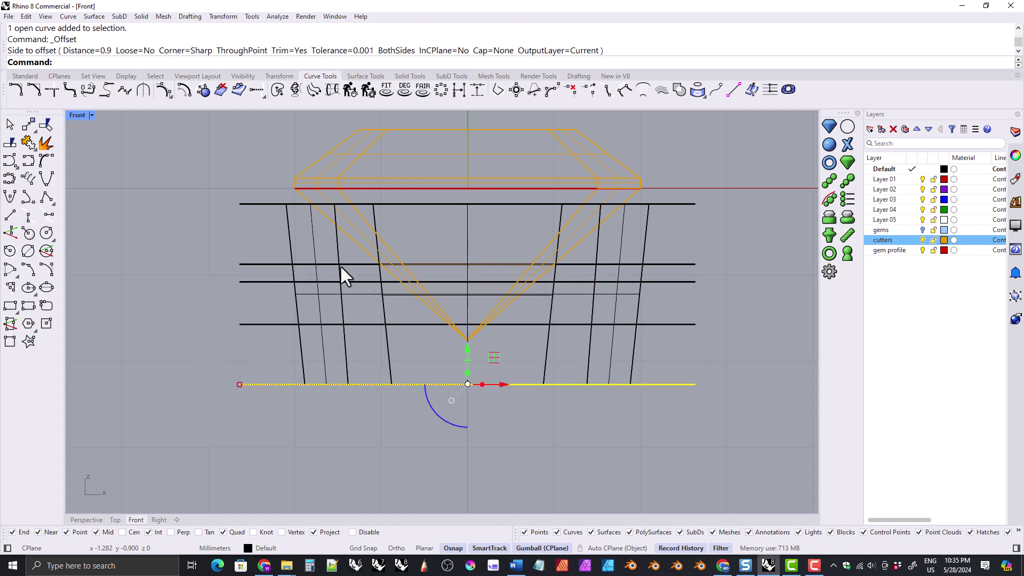
key(ctrl+z)
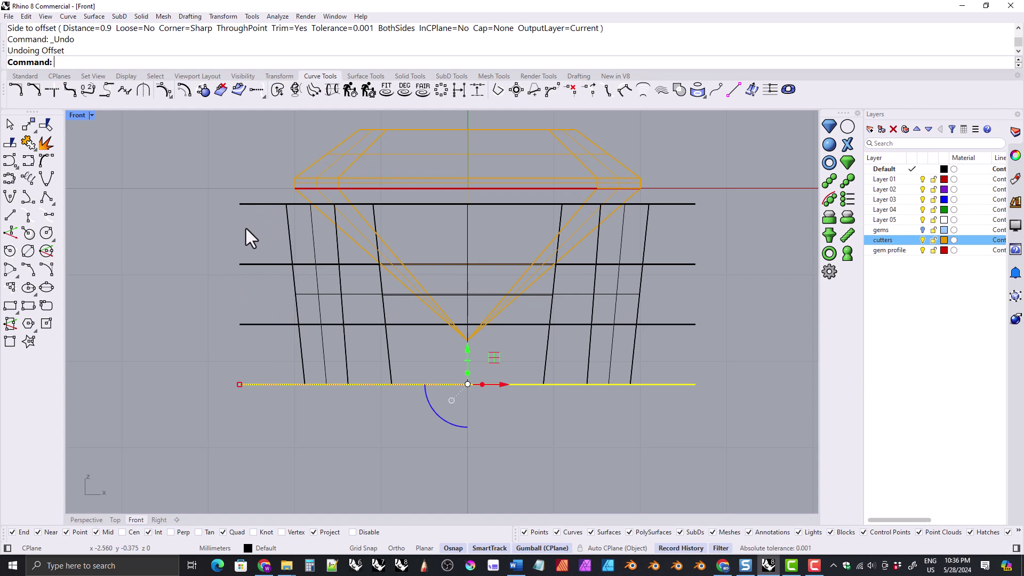
click(160, 233)
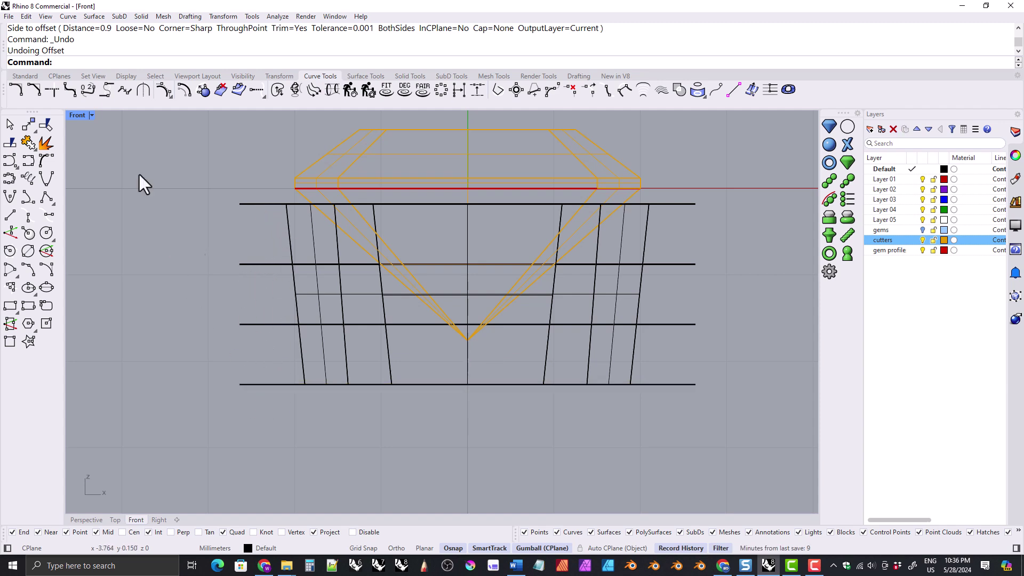
click(9, 215)
click(240, 265)
click(239, 319)
click(239, 312)
key(Delete)
Draw a vertical line at each end of the two middle lines to connect their endpoints into a rectangle
click(9, 215)
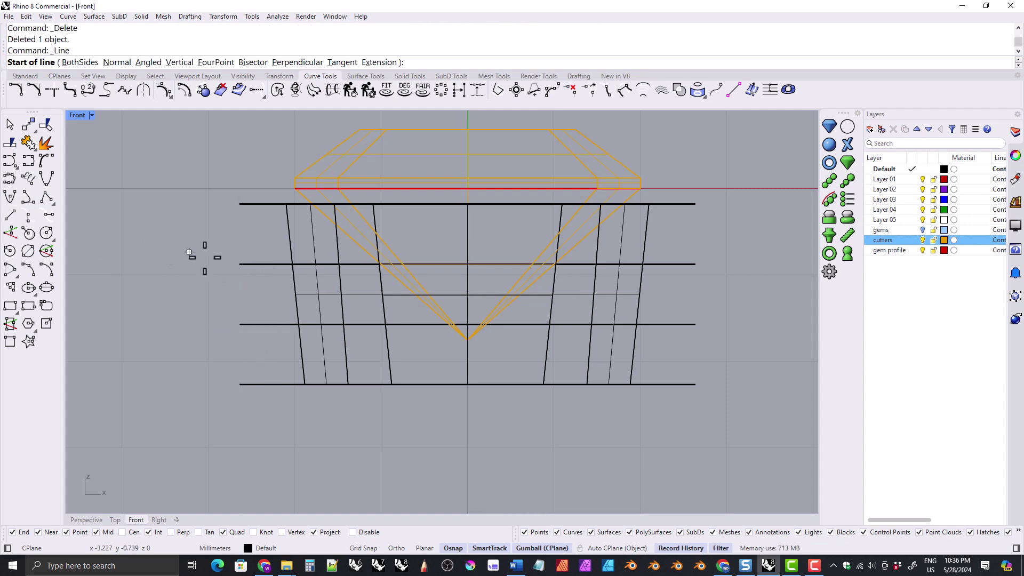
click(240, 264)
click(239, 324)
click(10, 215)
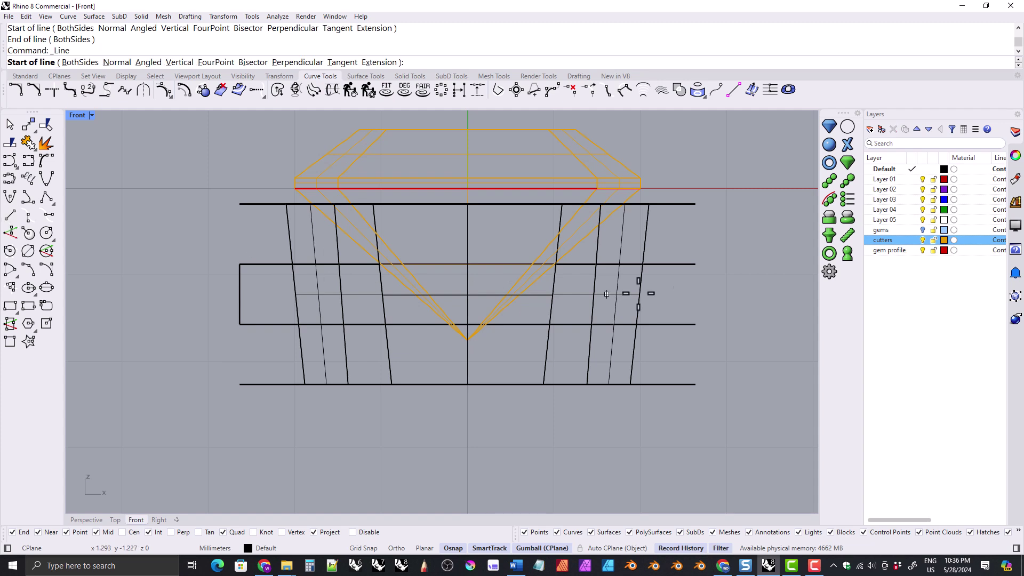
click(695, 264)
click(696, 324)
Join the four lines around the setting's middle into one closed rectangle, accepting the break in history
drag(723, 344, 248, 250)
shift+click(231, 306)
click(28, 142)
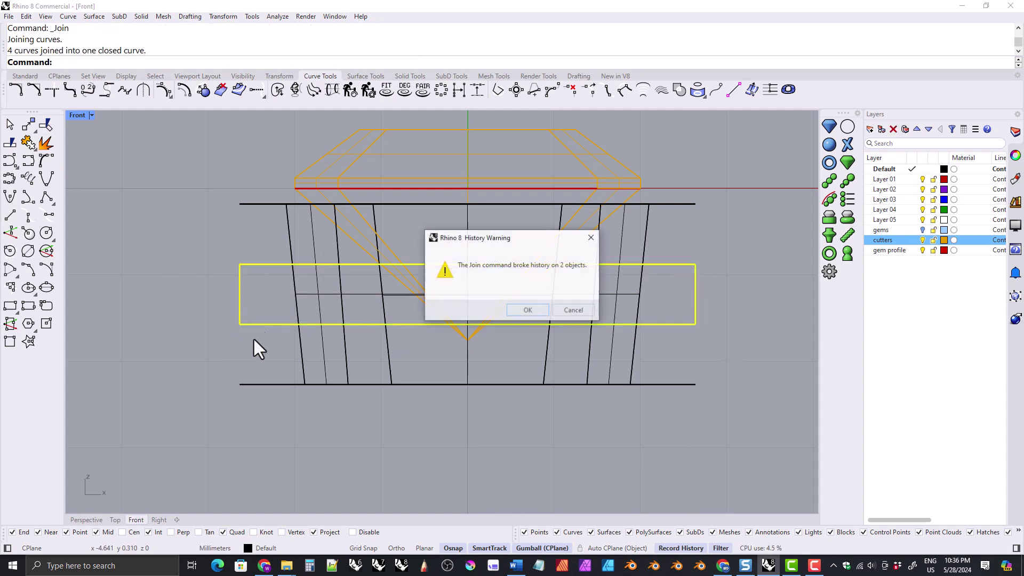
click(527, 312)
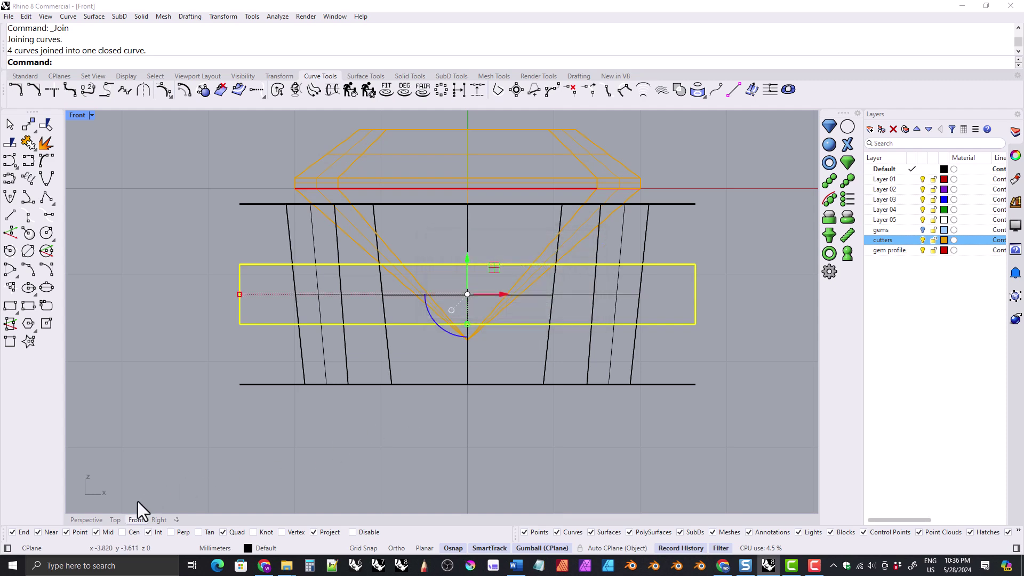
In the Perspective view, extrude the closed rectangle as a solid to both sides by about 5.3 mm, through the full length of the setting
click(86, 519)
right_drag(434, 313, 406, 334)
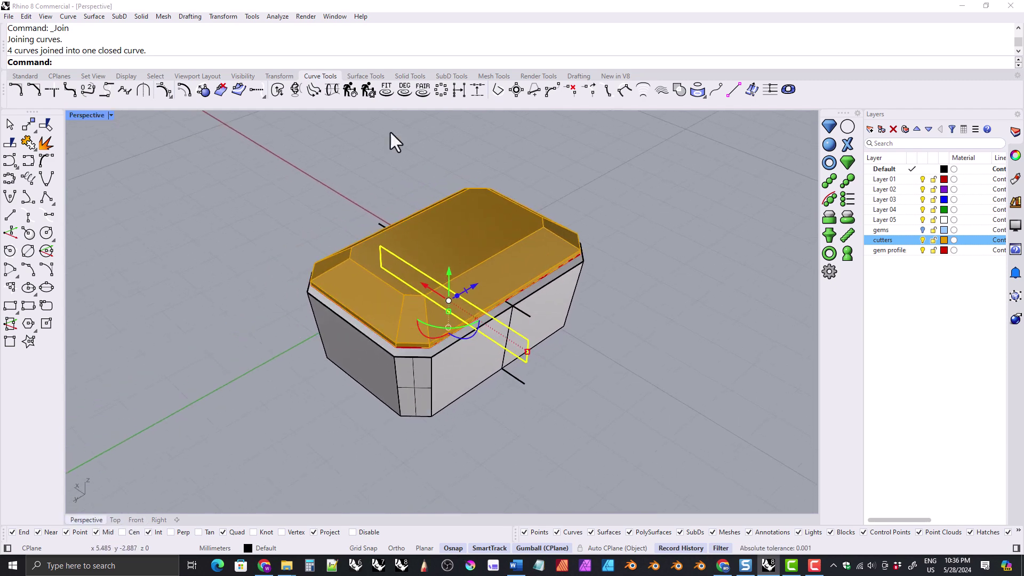
click(410, 75)
click(9, 251)
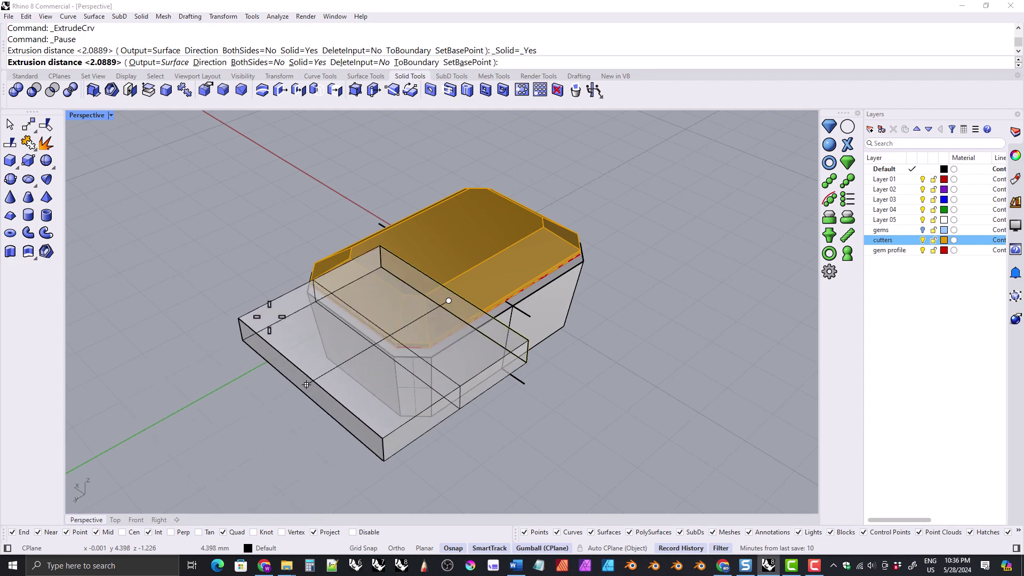
click(251, 62)
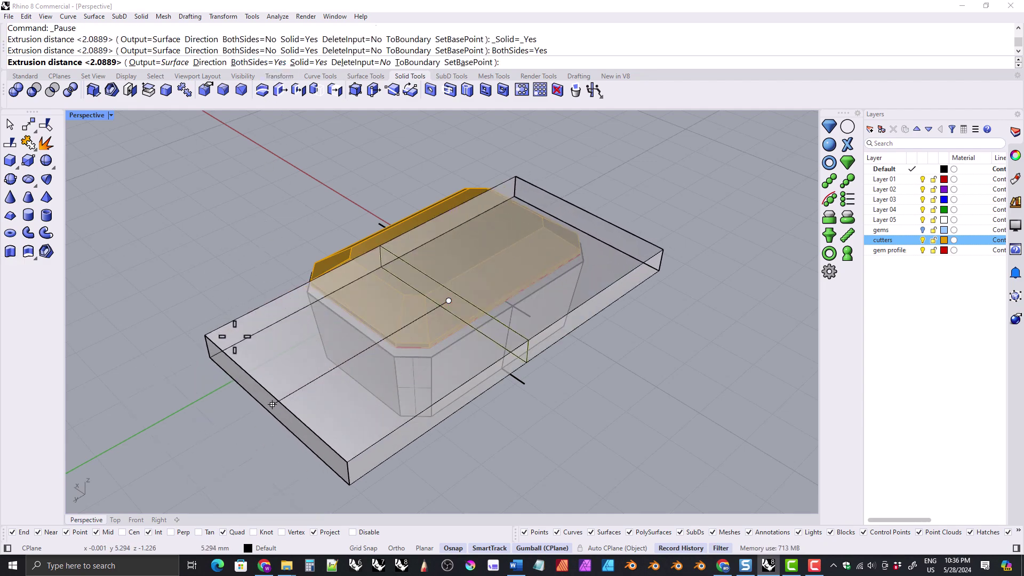
click(272, 405)
Subtract the extruded slab from the setting with Boolean Difference, and delete the leftover slab
right_drag(299, 447, 284, 305)
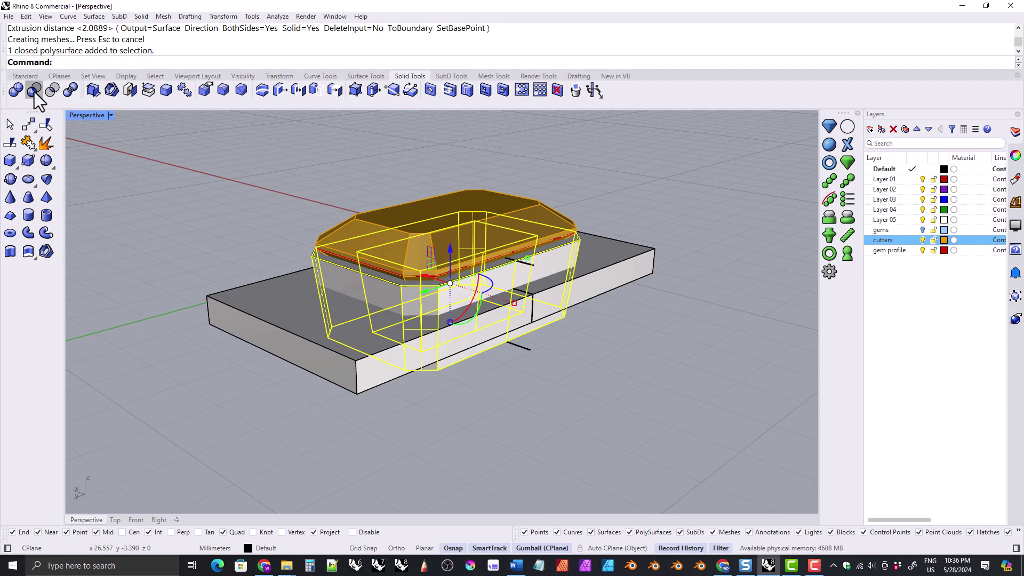
click(35, 91)
click(297, 306)
key(Return)
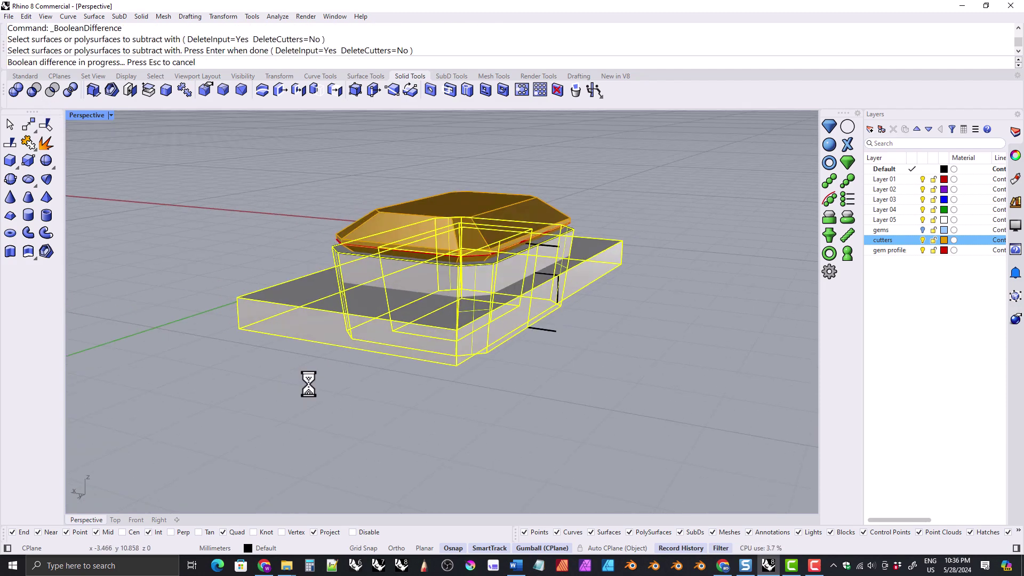
click(328, 351)
key(Delete)
With the cutters layer hidden, fillet the edges of the upper and lower setting tiers, and show the layer again
right_drag(318, 401, 343, 343)
scroll(395, 295, up, 4)
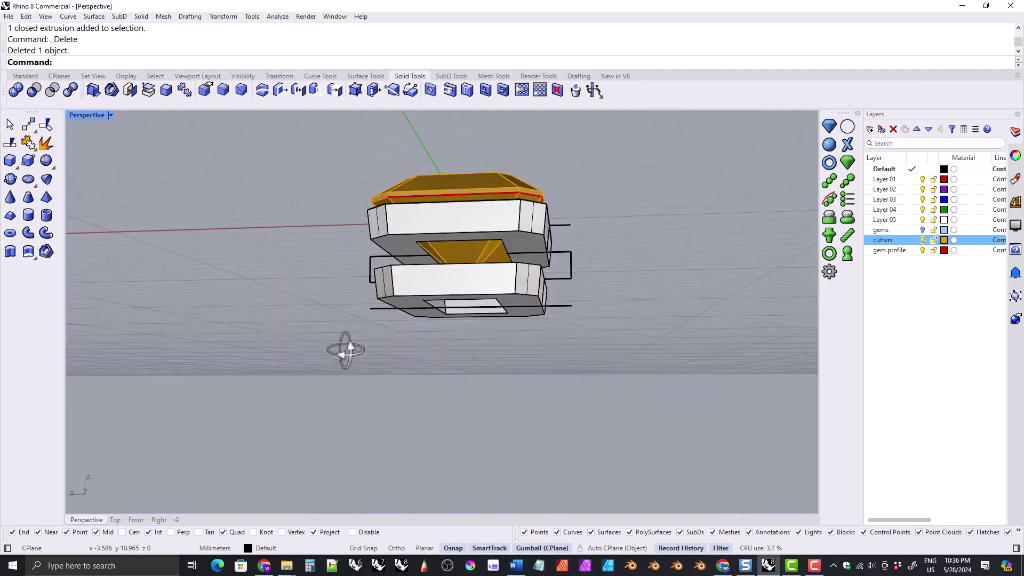
right_drag(395, 295, 405, 251)
scroll(430, 395, down, 3)
click(915, 240)
click(922, 240)
drag(293, 160, 667, 392)
right_drag(667, 392, 583, 343)
key(Return)
key(Return)
click(923, 240)
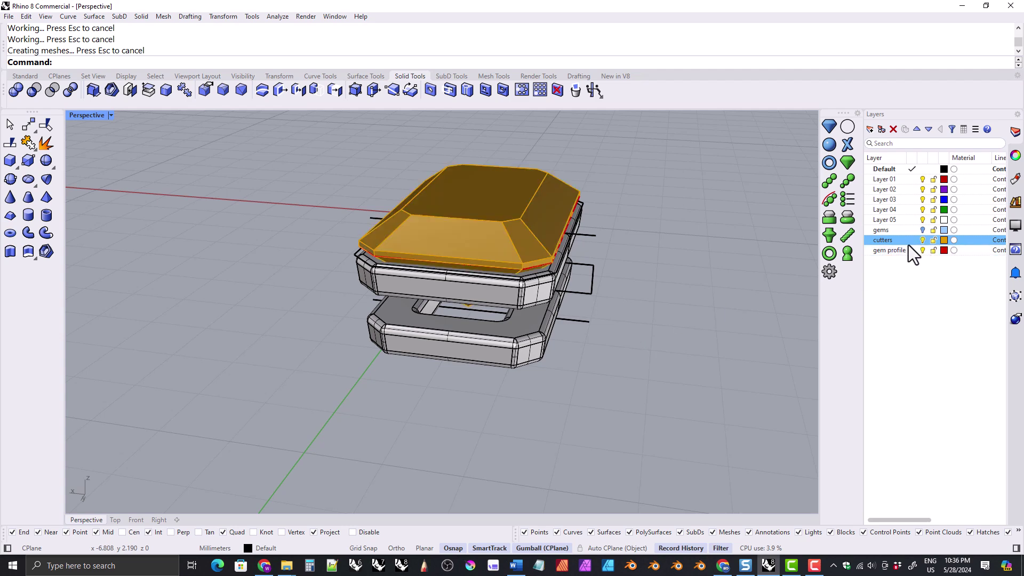
Subtract the gem cutter from the upper setting tier with Boolean Difference, keeping the cutter
click(387, 279)
click(33, 89)
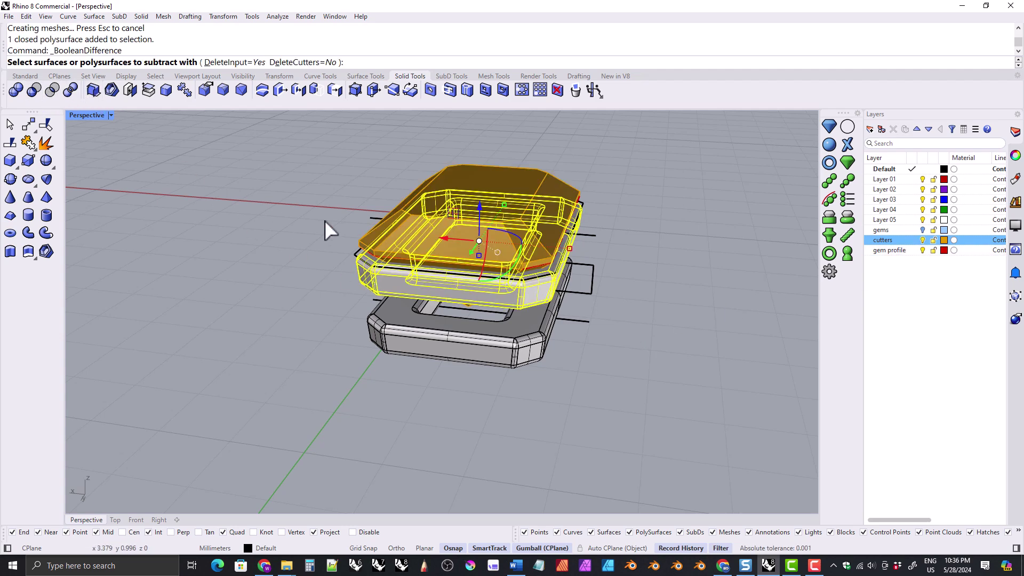
click(450, 239)
key(Return)
Hide the cutters layer to inspect the seat cut into the upper tier, and show the layer again
click(922, 240)
click(267, 274)
right_drag(266, 275, 288, 298)
right_drag(528, 274, 428, 236)
ctrl+click(908, 231)
click(922, 240)
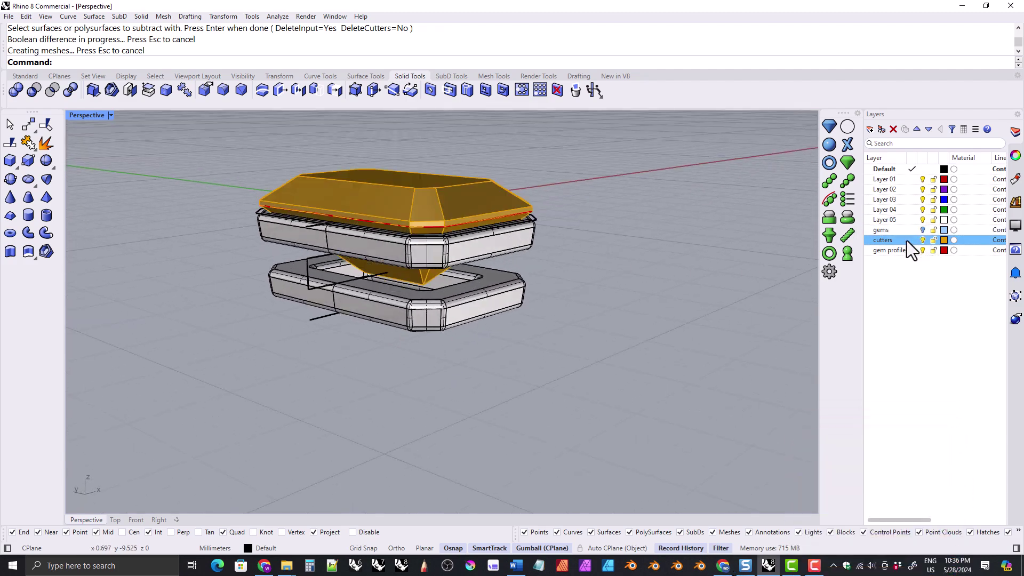
Hide the cutters layer and show the gems layer
right_drag(406, 278, 374, 298)
click(922, 240)
click(922, 230)
Examine from several angles how the emerald-cut gem sits in the two-tier setting
right_drag(381, 263, 372, 198)
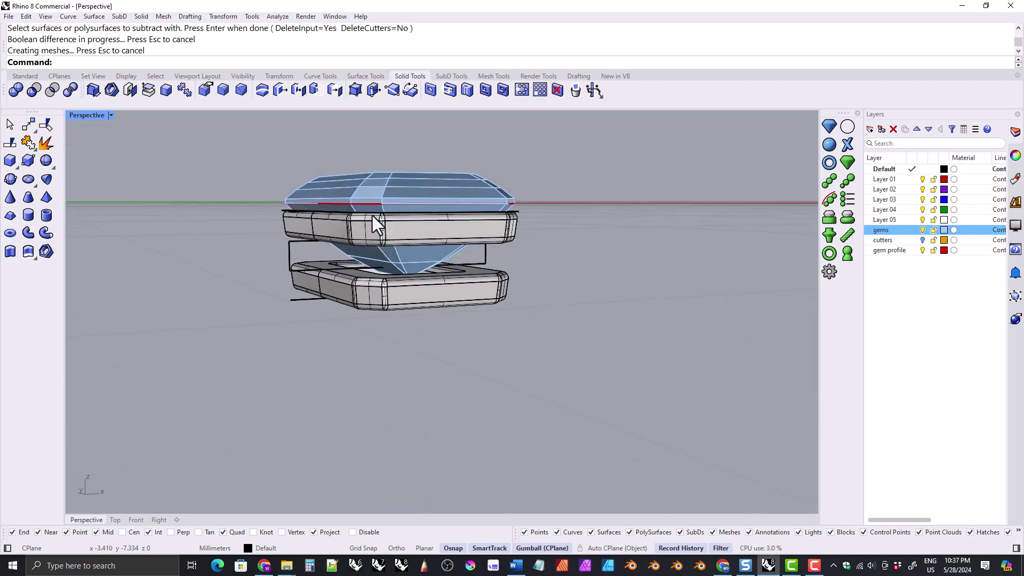
right_drag(380, 310, 407, 338)
click(405, 288)
shift+click(368, 325)
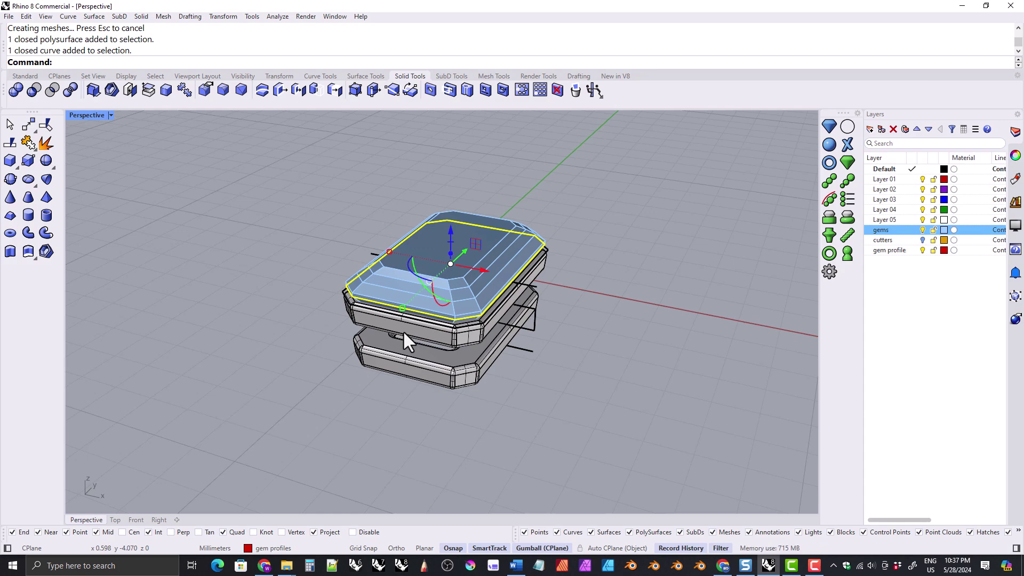
click(397, 384)
right_drag(405, 382, 424, 360)
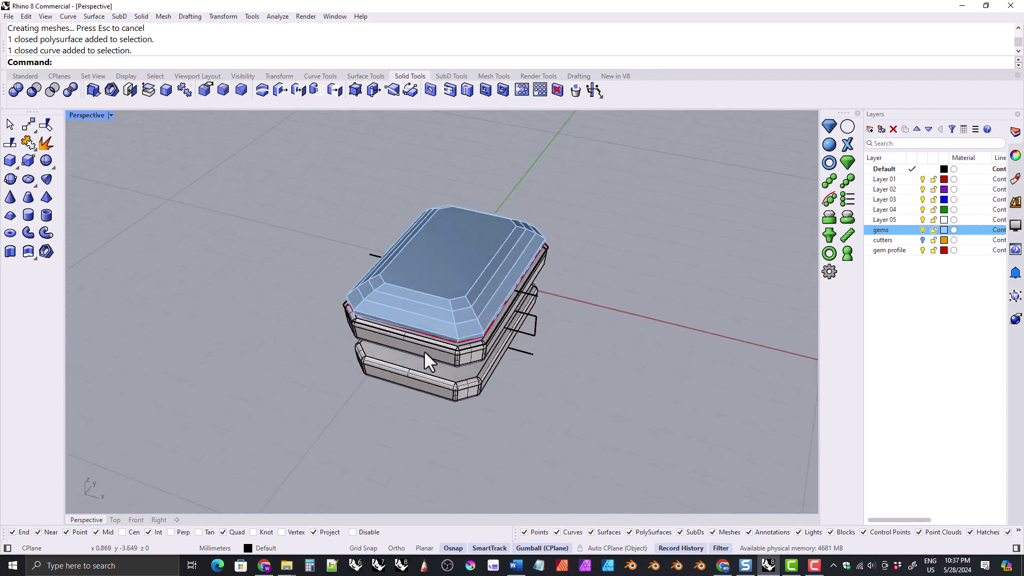
mouse_move(395, 312)
right_down()
mouse_move(402, 336)
mouse_move(383, 322)
right_up()
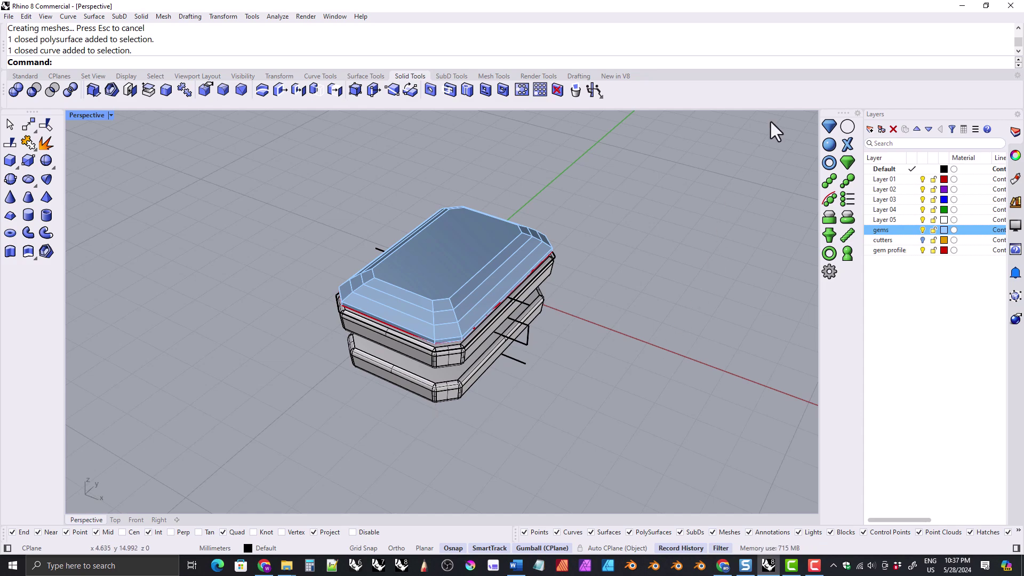
right_drag(379, 414, 367, 382)
mouse_move(297, 332)
shift+right_down()
mouse_move(327, 343)
mouse_move(315, 329)
shift+right_up()
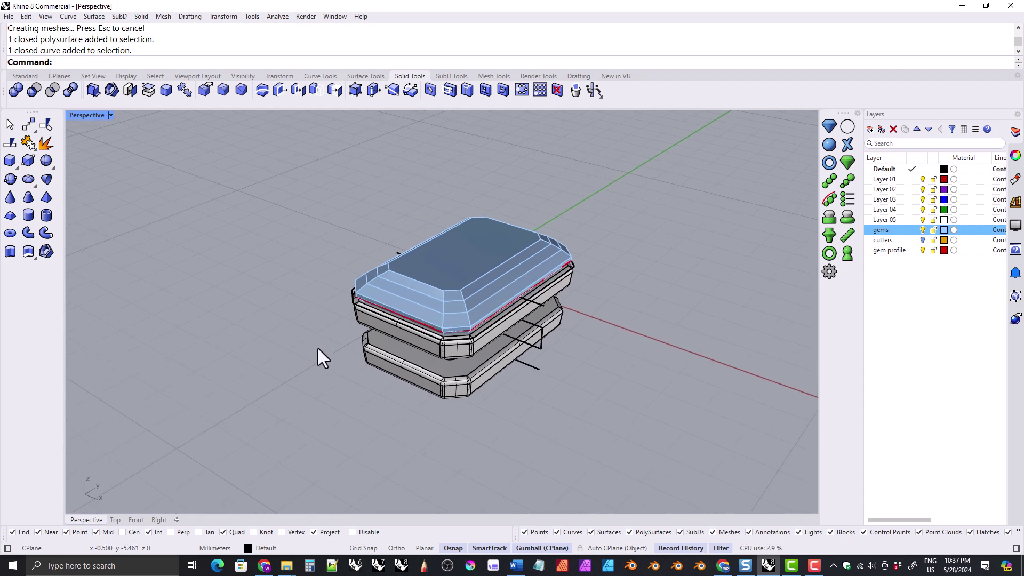